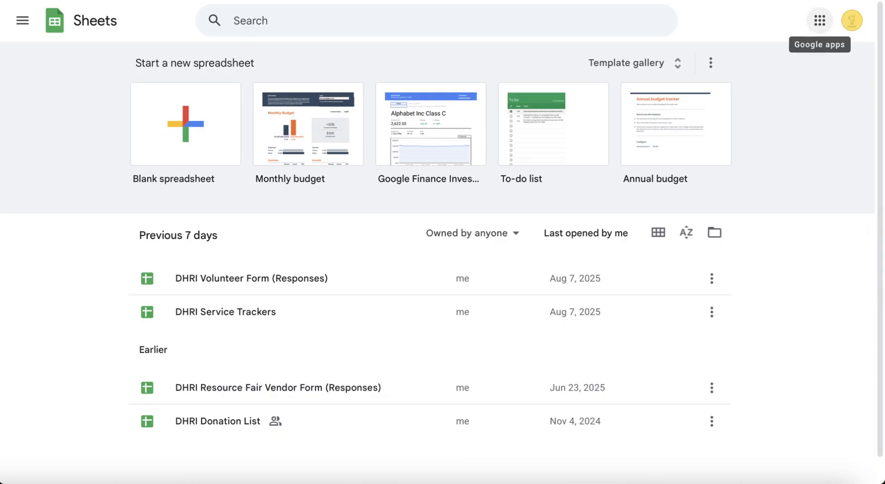
- Look through the list of Google apps to locate Sheets, and close the list
click(819, 20)
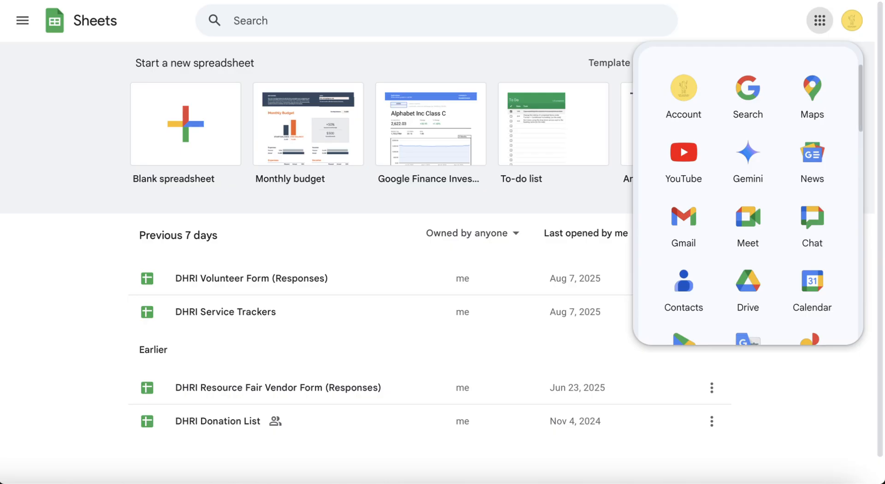
scroll(747, 194, down, 10)
scroll(748, 193, up, 3)
scroll(748, 193, up, 1)
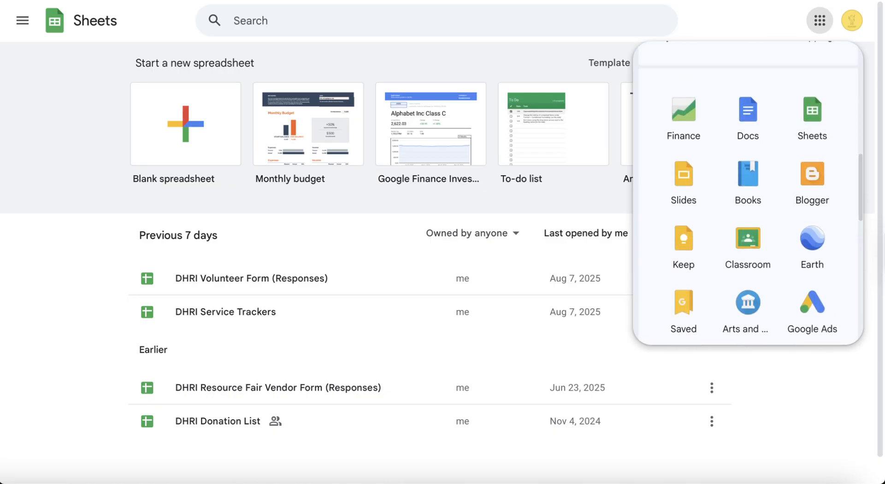
click(819, 21)
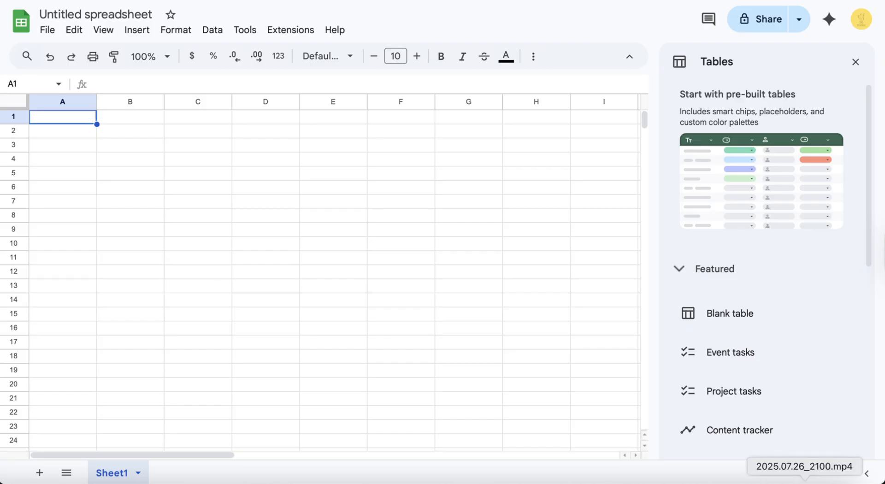
- Insert a blank pre-built table into the untitled spreadsheet and dismiss the table suggestions
mouse_move(760, 353)
mouse_move(761, 313)
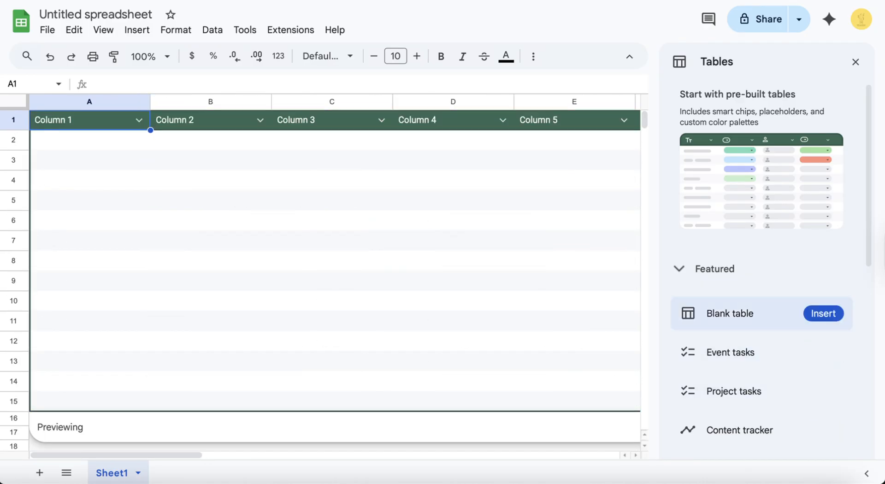
click(823, 313)
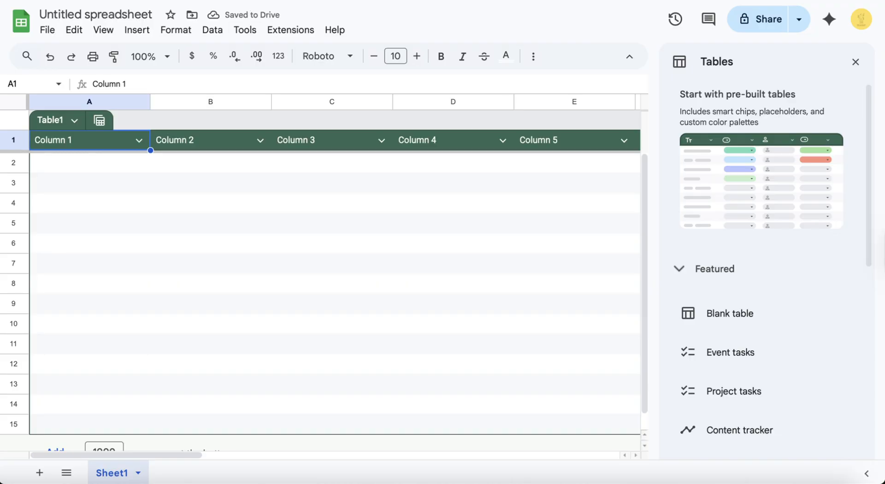
click(856, 62)
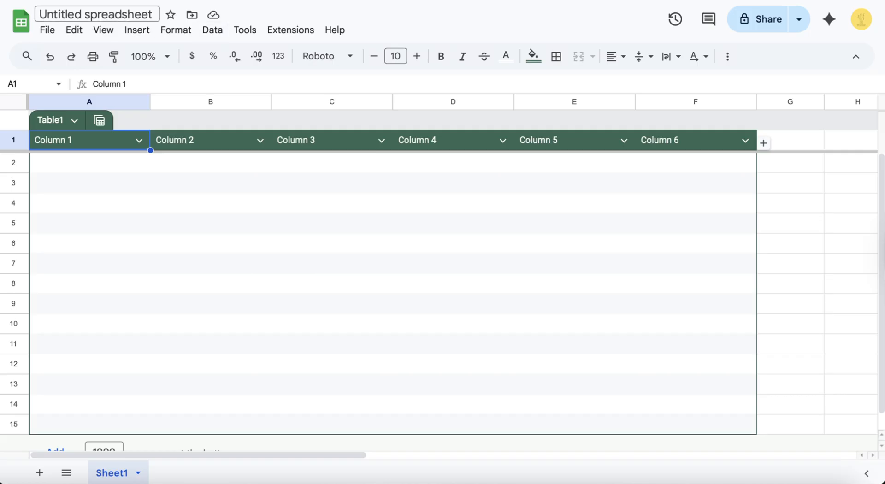
- Rename the spreadsheet as "Monthly Budgets"
click(95, 14)
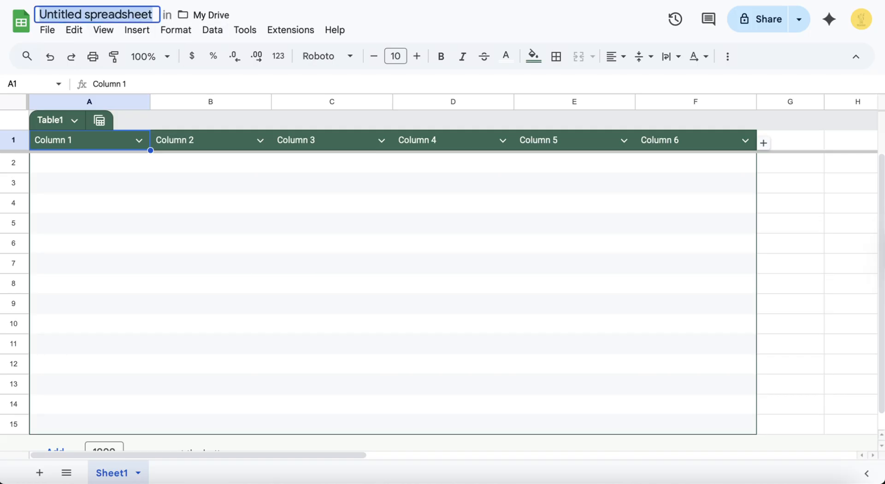
text(Monthl)
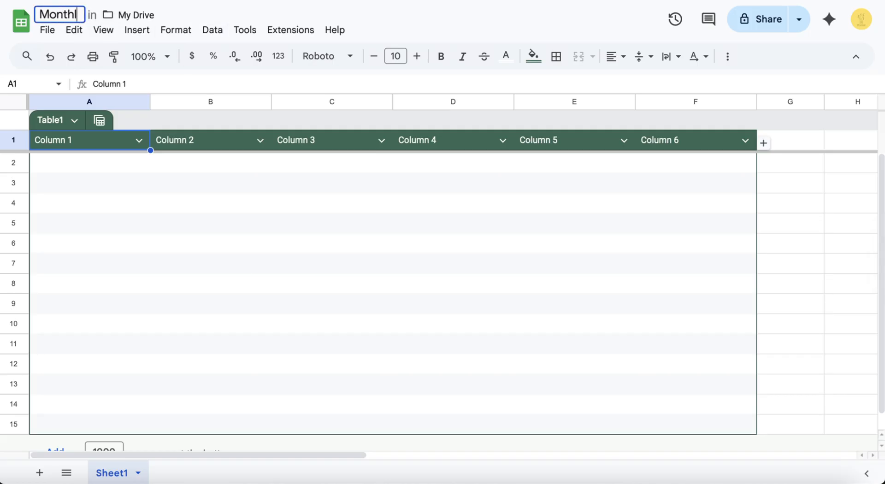
text(y Budgets)
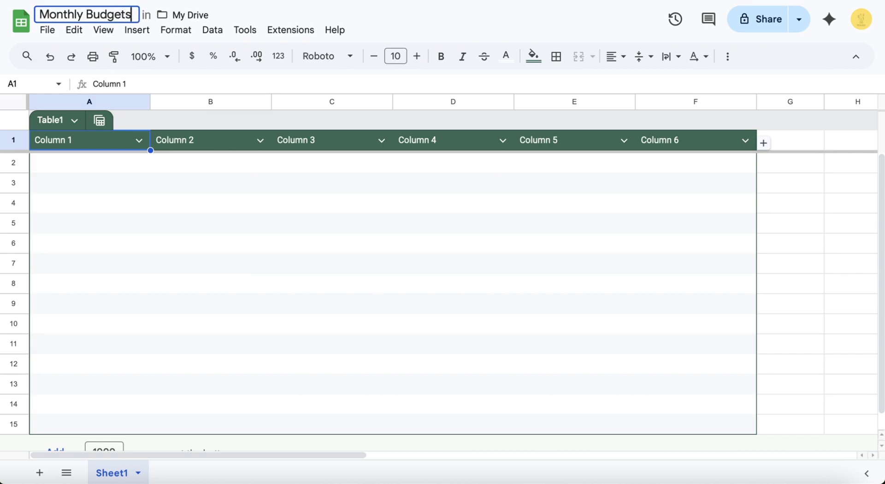
- Rename the inserted table as "Sept 2025"
click(60, 120)
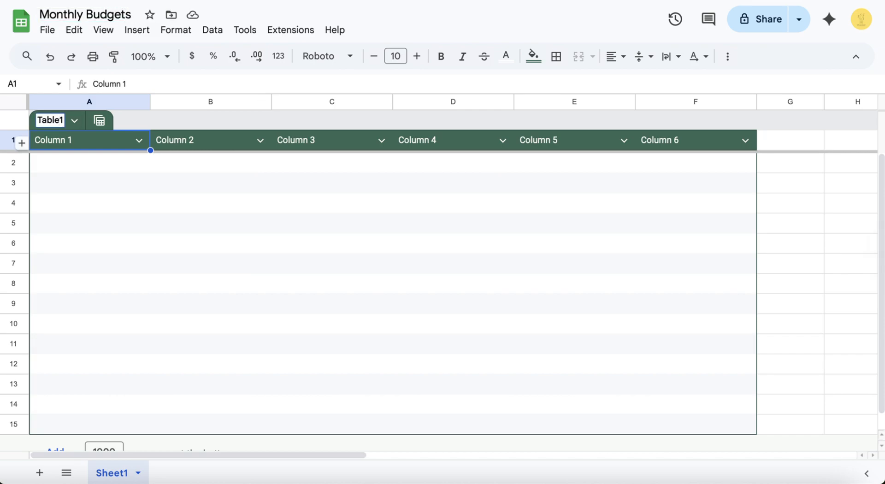
drag(37, 120, 63, 120)
text(Sept 2025)
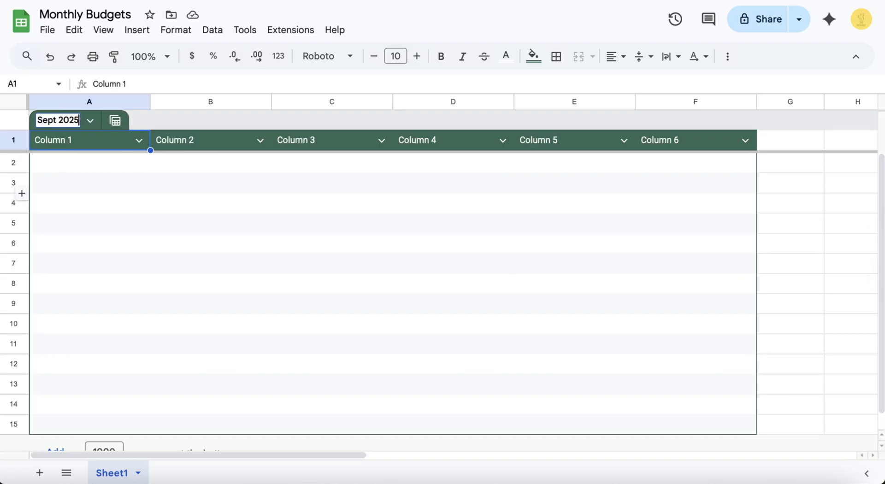
key(Return)
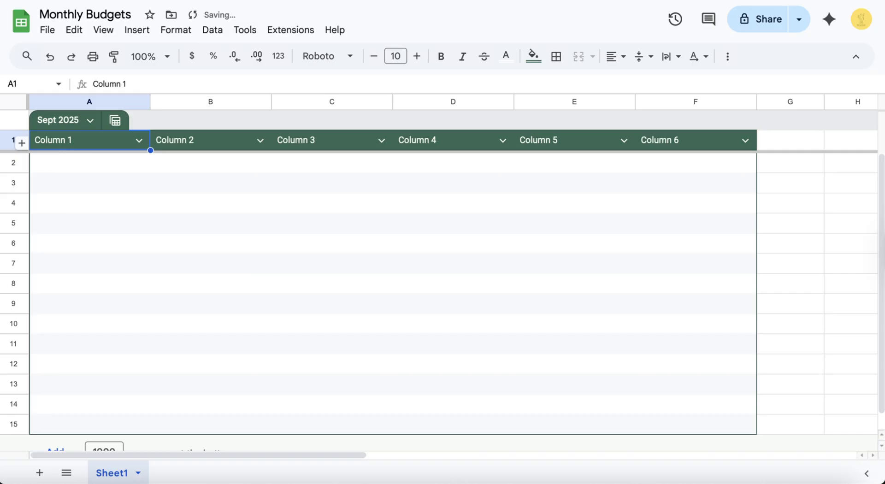
- Set the header of the table's first column to "Income Source"
key(Return)
key(super+a)
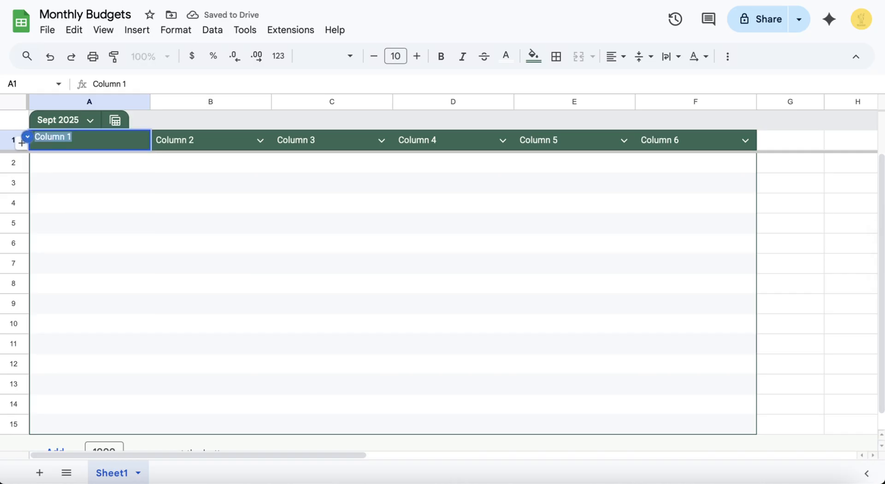
text(Income )
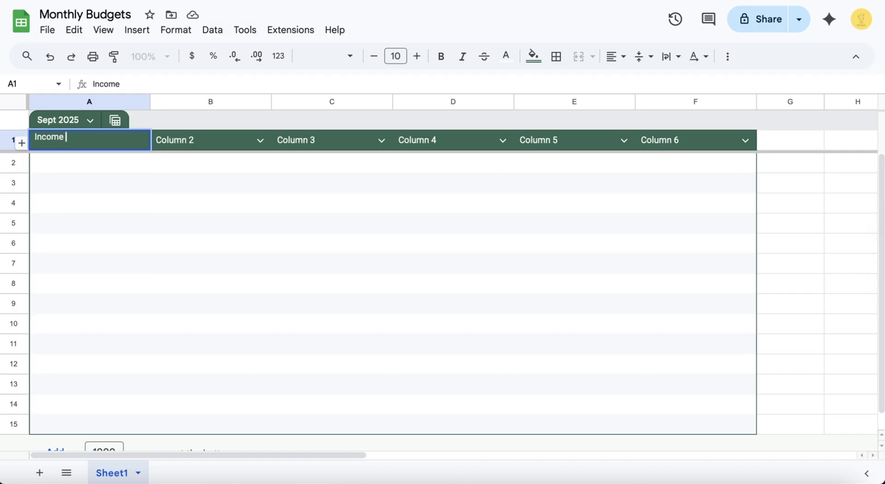
text(SOurce)
key(BackSpace)
key(BackSpace)
key(BackSpace)
key(BackSpace)
text(ou)
text(e)
key(Tab)
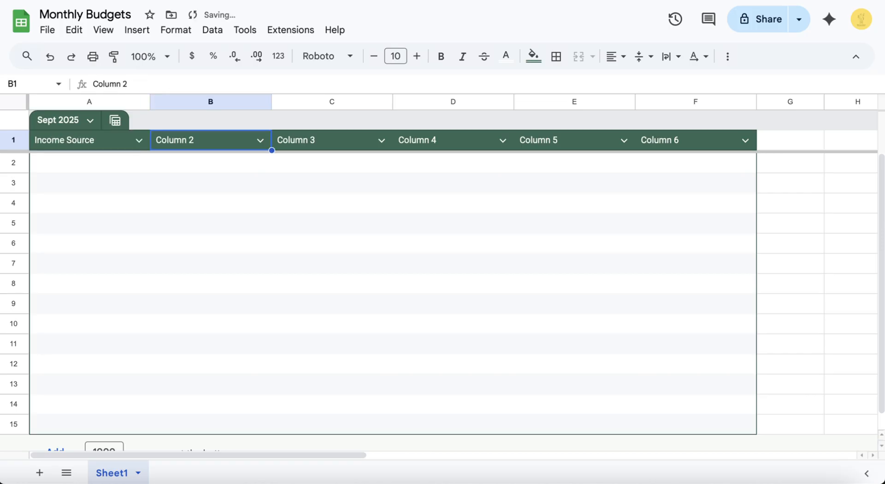
- Set the header of the table's second column to "Expected Income Amount", correcting the spelling of "Amount"
text(Ec)
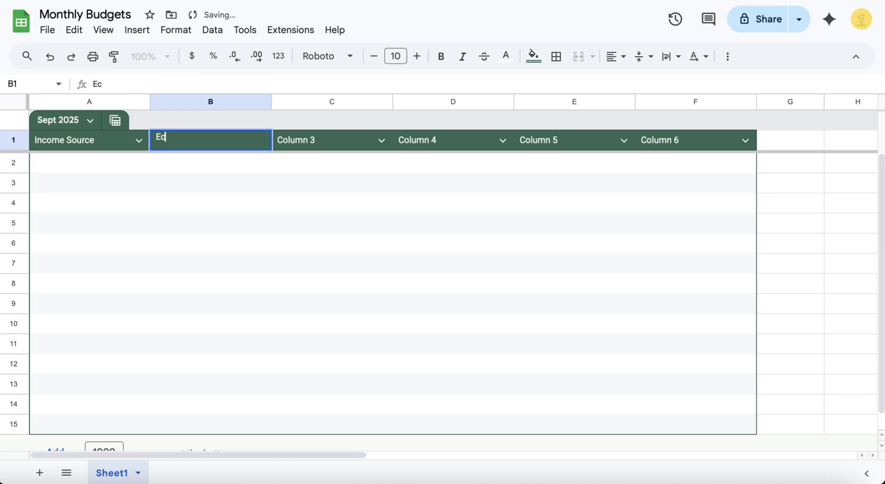
text(xpected)
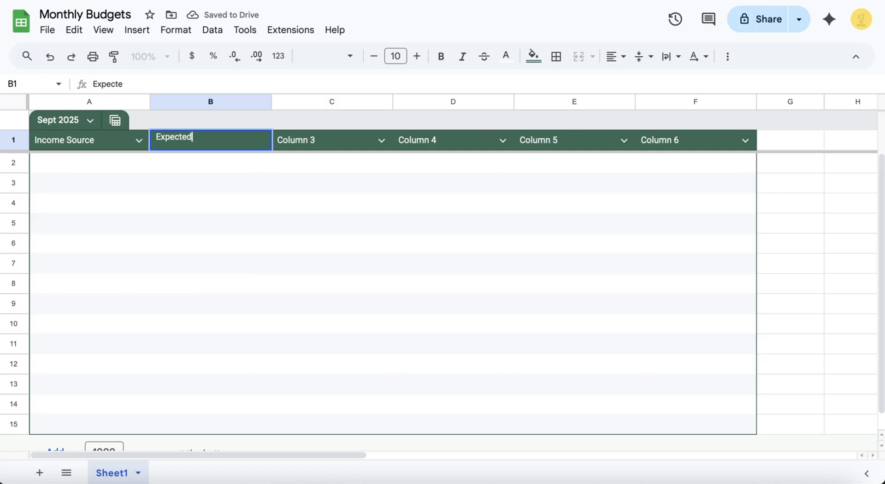
text( Incom)
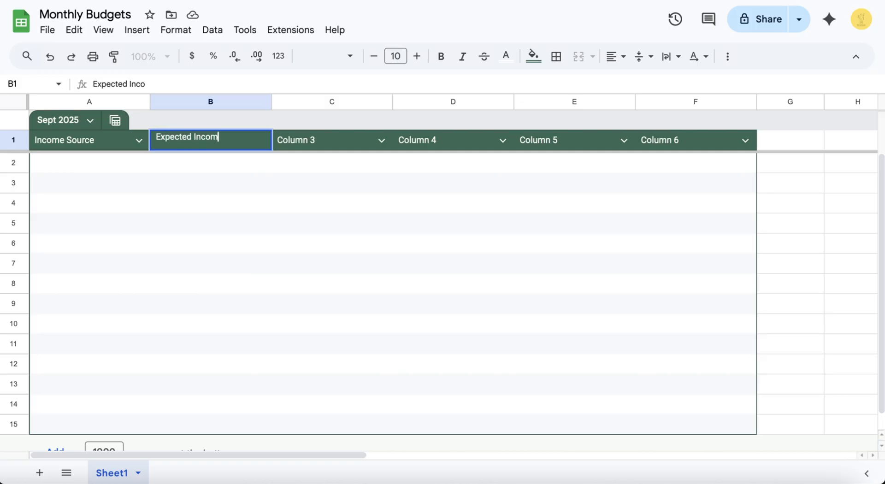
text(e Ammount)
key(Tab)
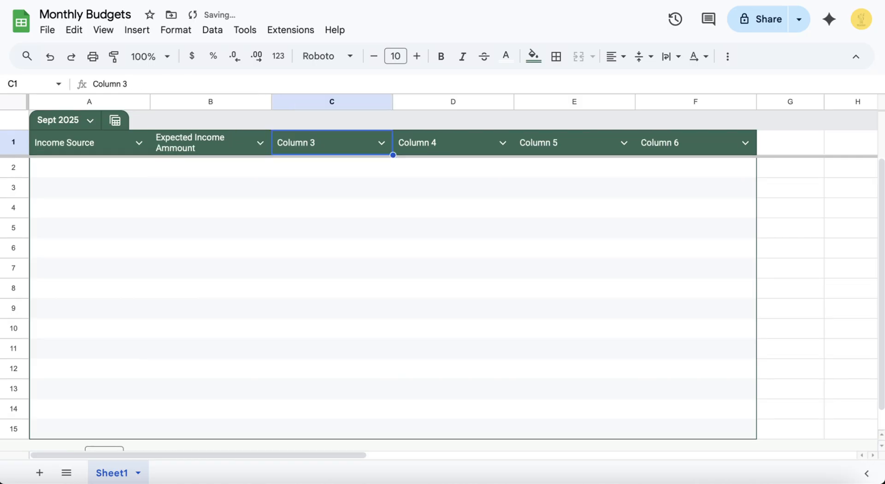
double_click(211, 143)
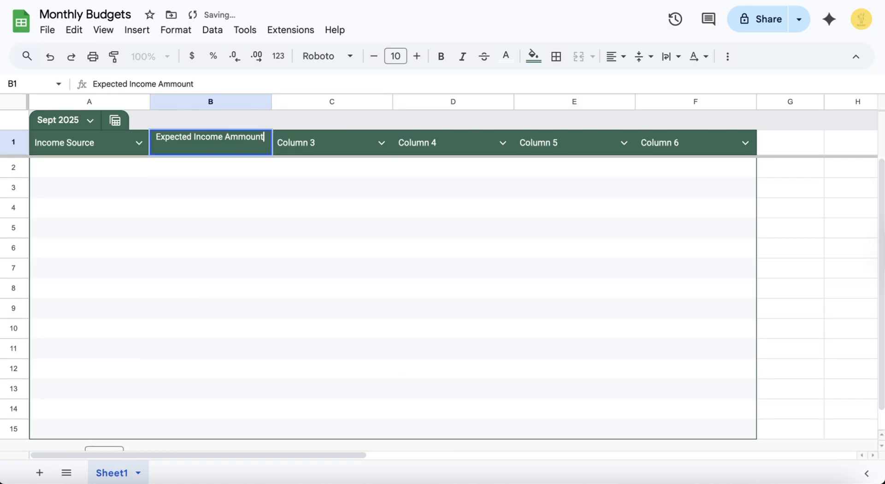
click(177, 84)
key(BackSpace)
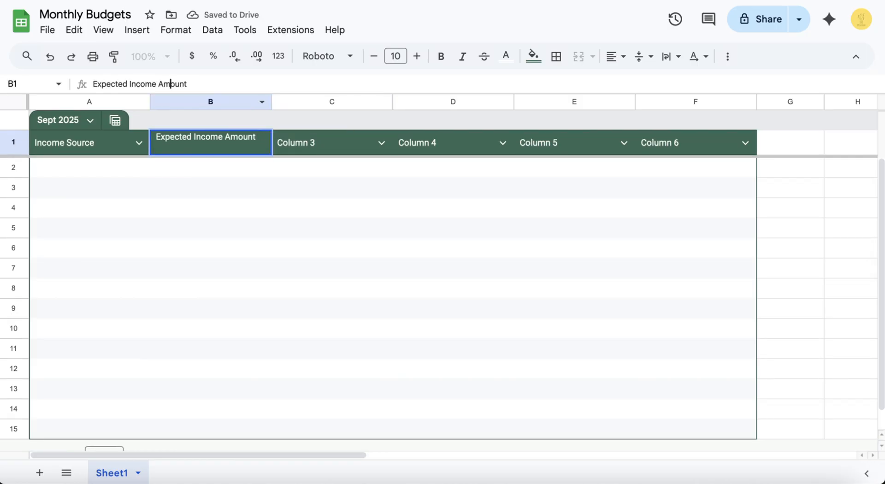
key(Tab)
- Replace the third column's header with "Actual Income Amount"
key(Return)
key(BackSpace)
key(BackSpace)
key(BackSpace)
key(BackSpace)
key(BackSpace)
key(BackSpace)
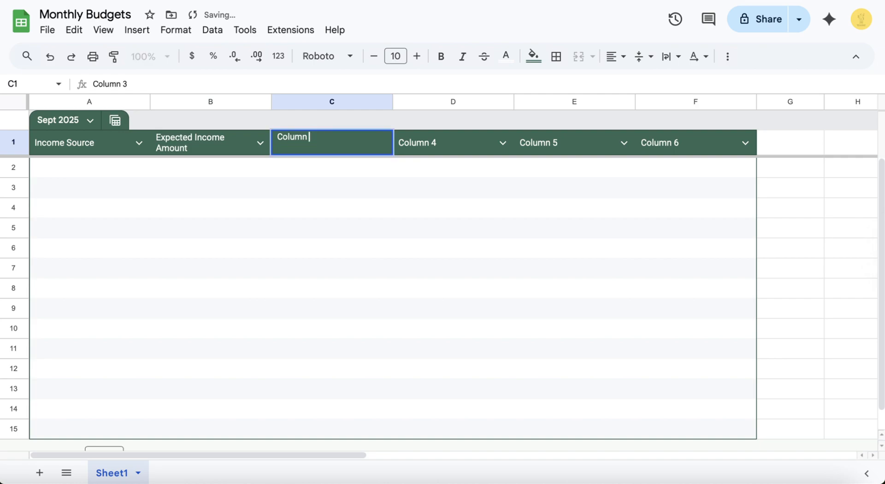
key(BackSpace)
key(BackSpace)
text(Actuial)
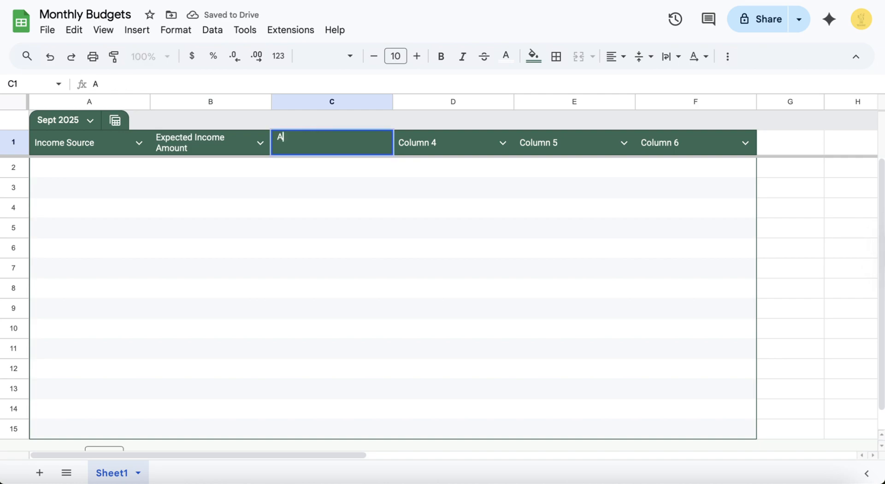
key(BackSpace)
key(BackSpace)
key(BackSpace)
key(BackSpace)
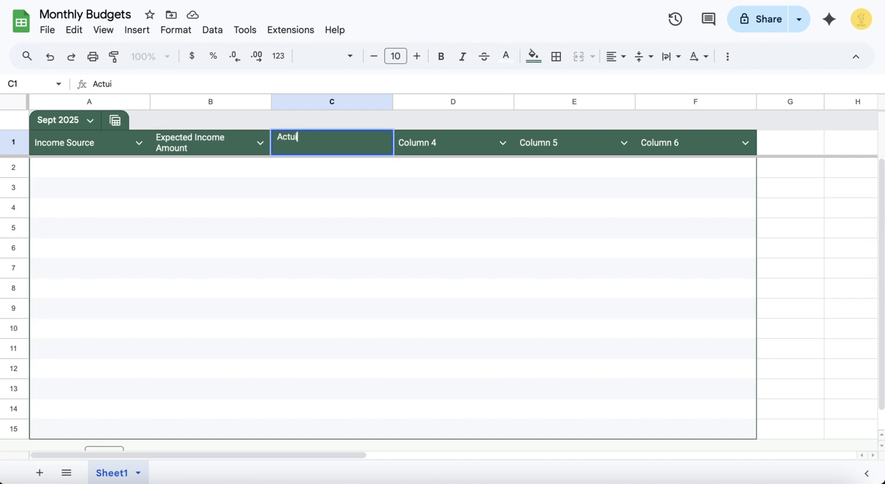
text(al Income Amount)
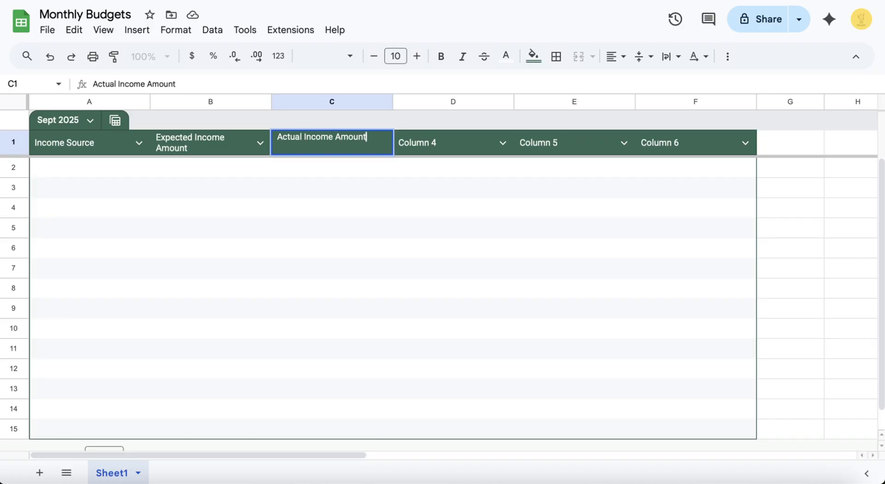
key(Tab)
- Replace the fourth column's header with "Difference"
key(Return)
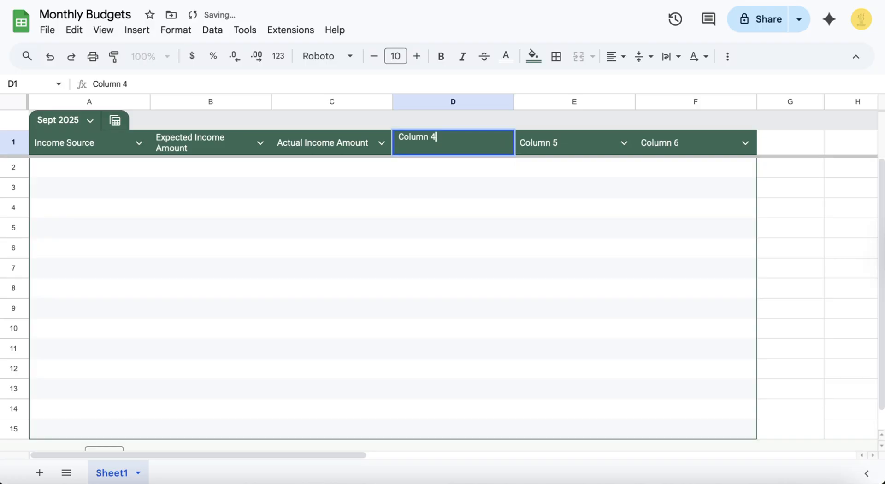
key(BackSpace)
key(BackSpace)
key(BackSpace)
key(BackSpace)
key(BackSpace)
key(BackSpace)
key(BackSpace)
key(BackSpace)
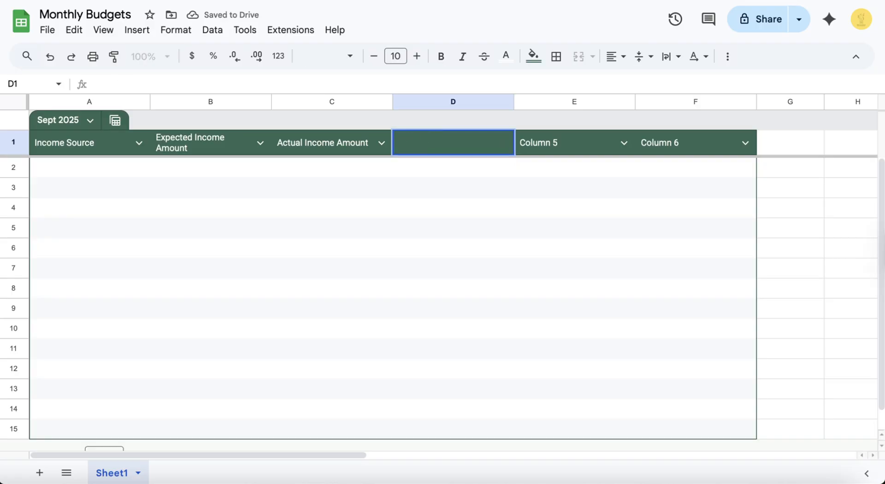
text(Difference)
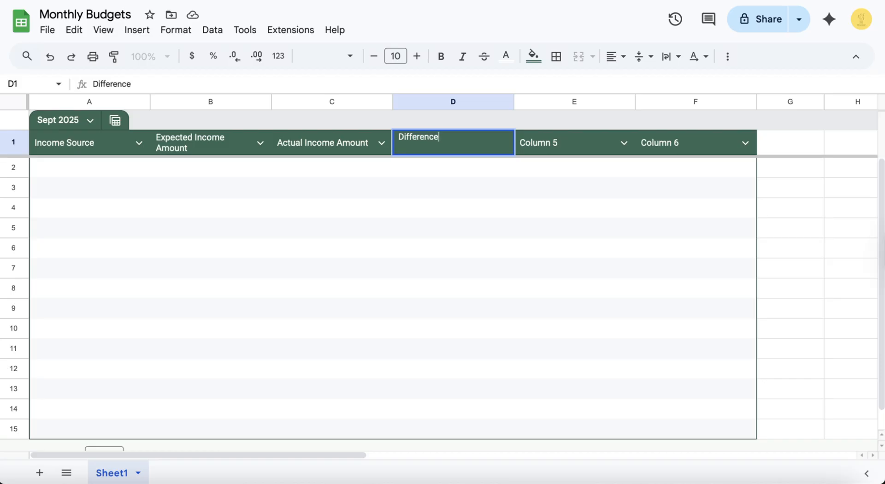
- Delete the two unused table columns, Column 5 and Column 6
click(623, 143)
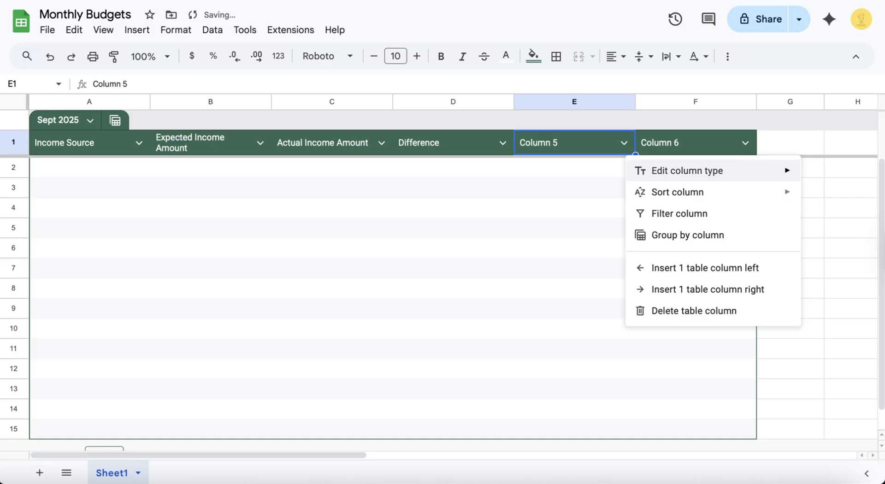
click(687, 310)
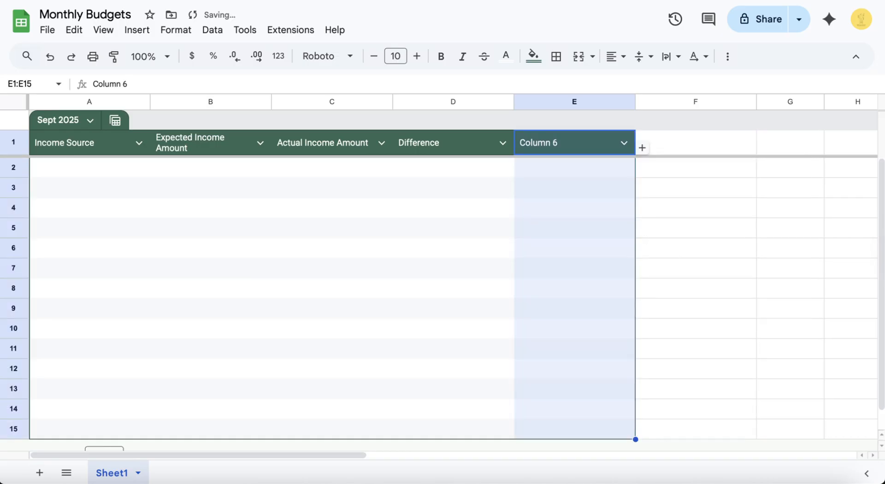
click(624, 142)
click(691, 289)
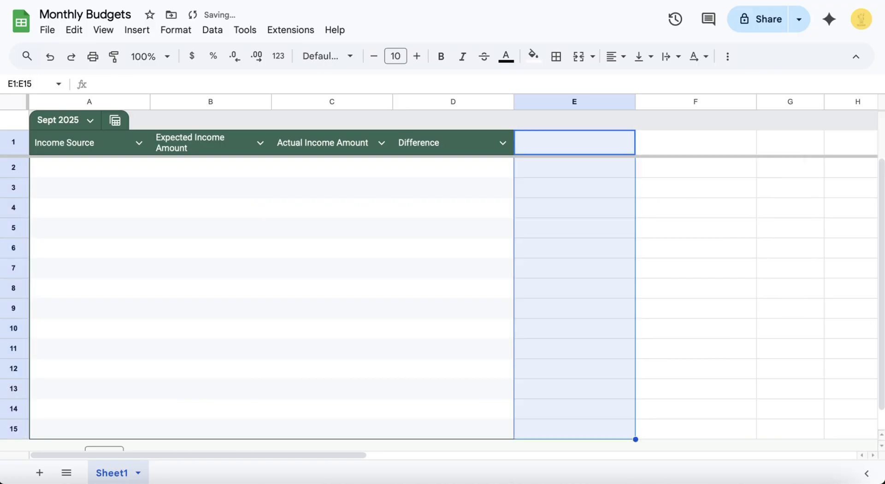
- Enter "Emplyoment 1" and "Employment 2" in A2 and A3 as the first two income sources
click(89, 168)
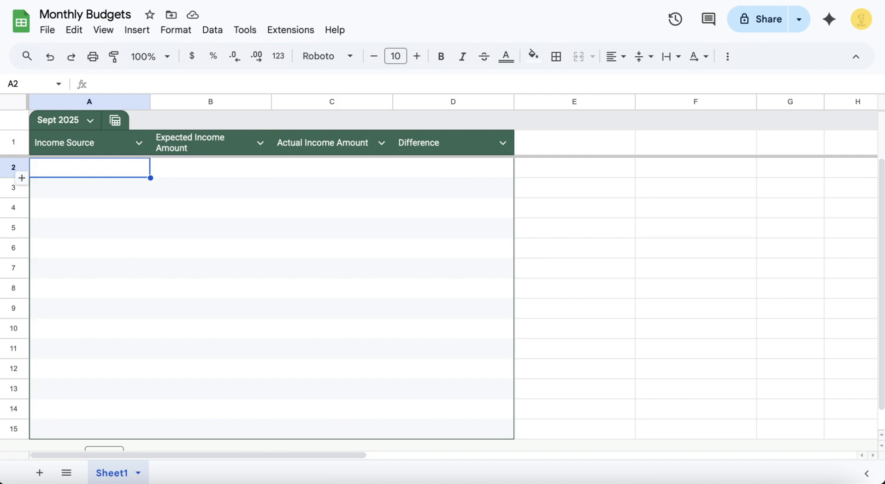
text(Emplo)
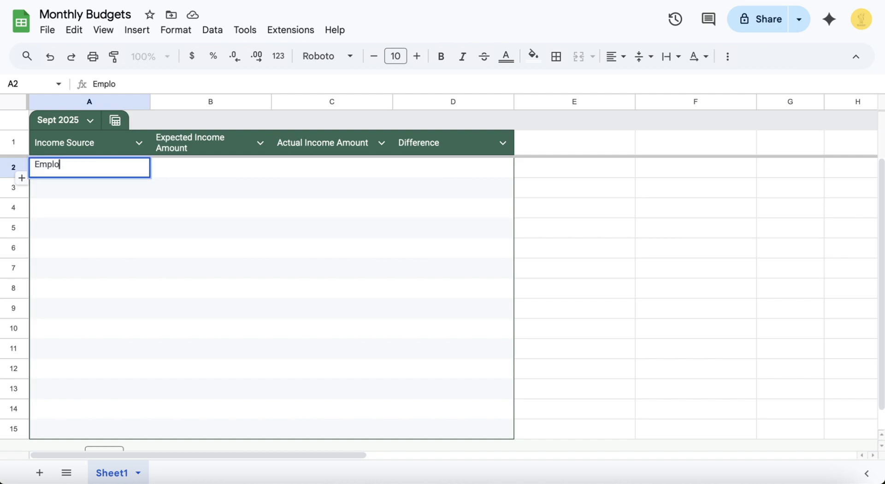
key(BackSpace)
text(oyment )
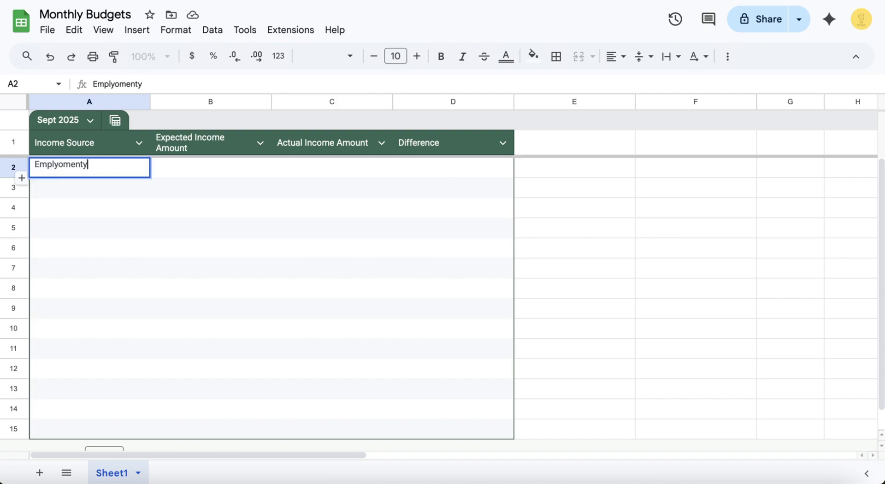
text(1)
key(Return)
text(Employ)
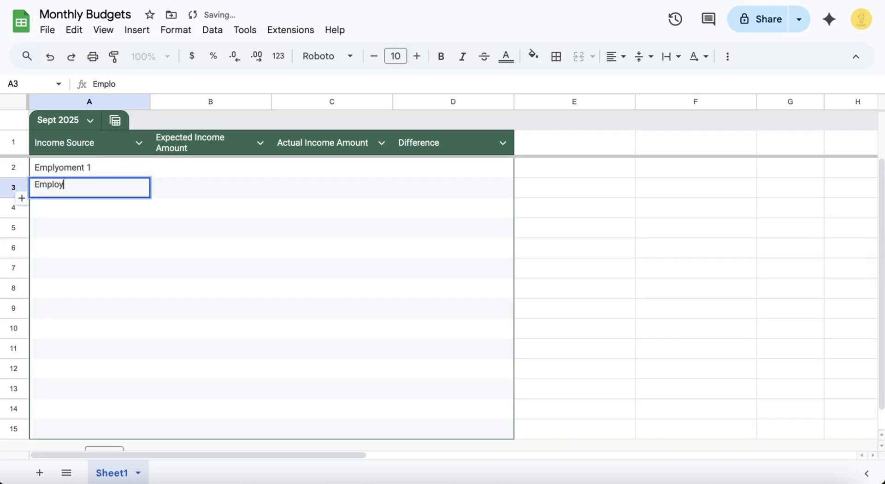
text(ment 2)
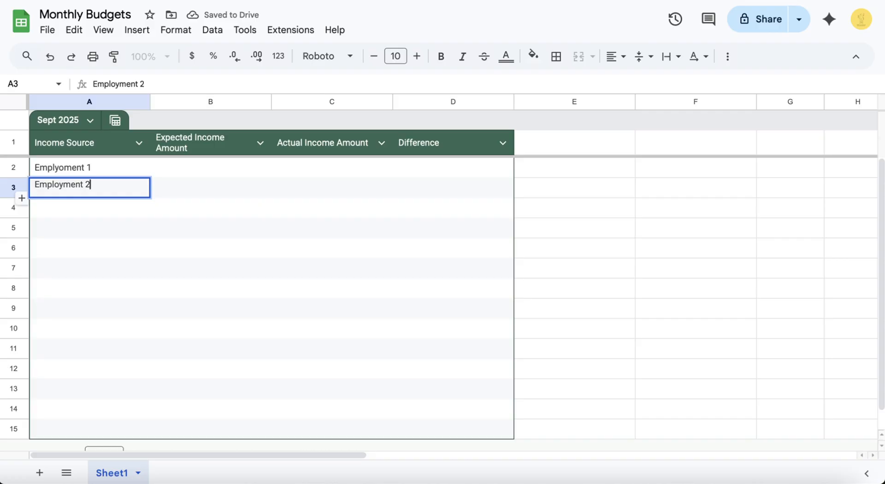
key(Return)
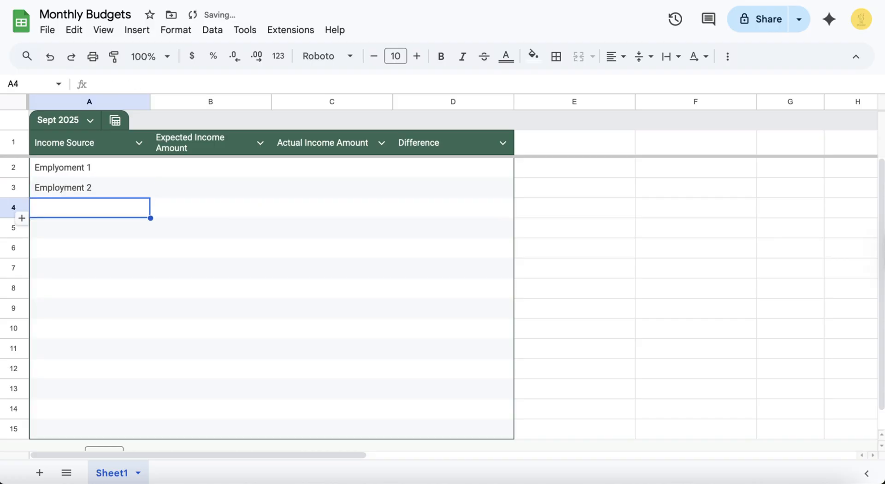
- Add "DTA Cash Benefits" as the third income source in A4, correcting the spelling of "Benefits"
text(DTA Cash)
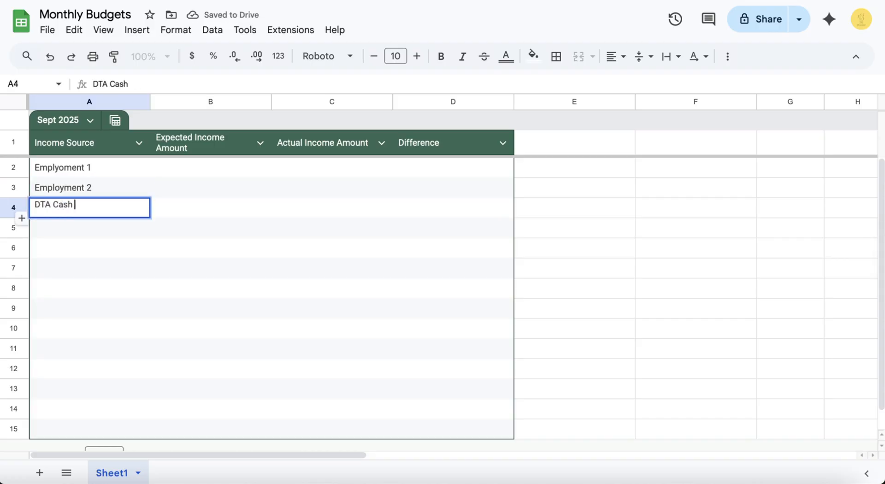
text( Benifits)
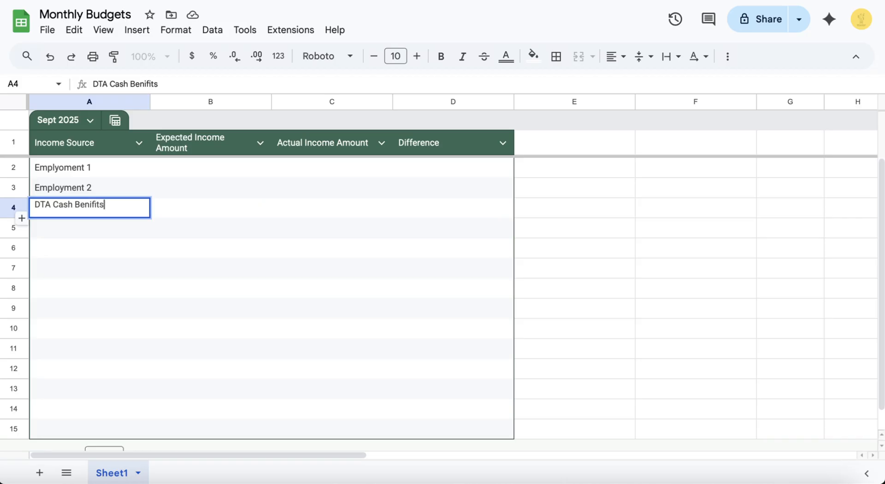
key(Return)
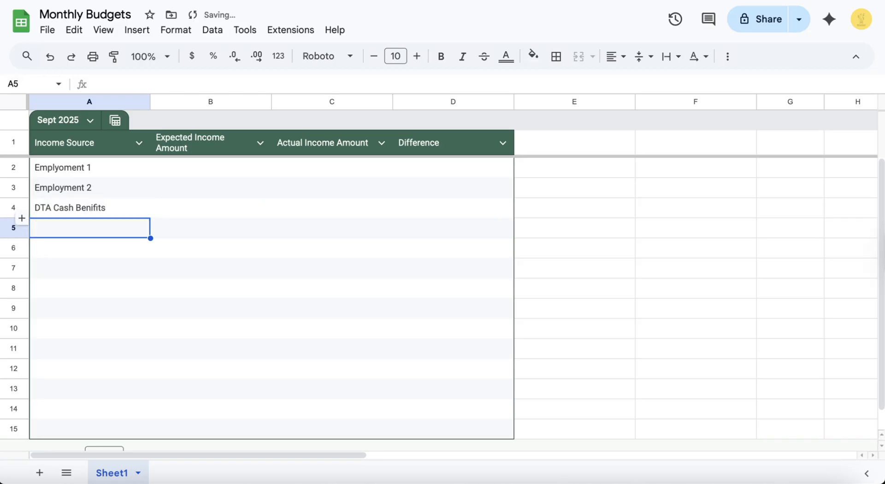
click(90, 208)
key(Return)
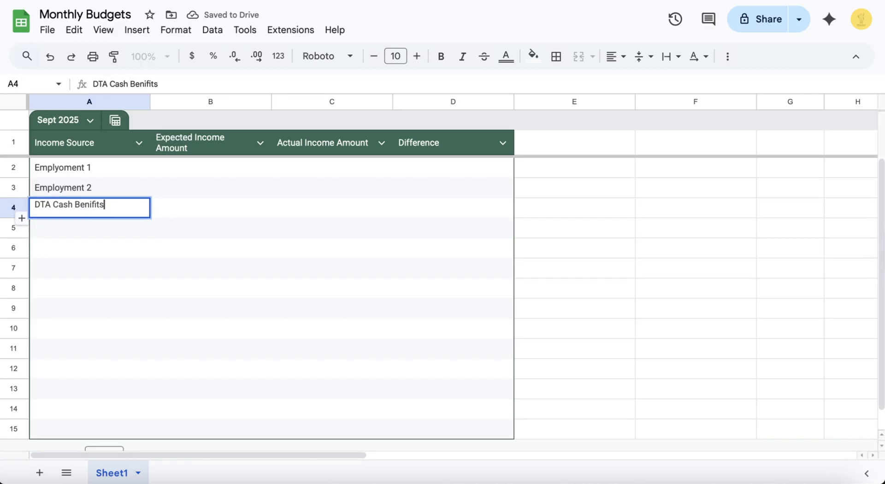
key(BackSpace)
key(BackSpace)
key(BackSpace)
key(BackSpace)
key(BackSpace)
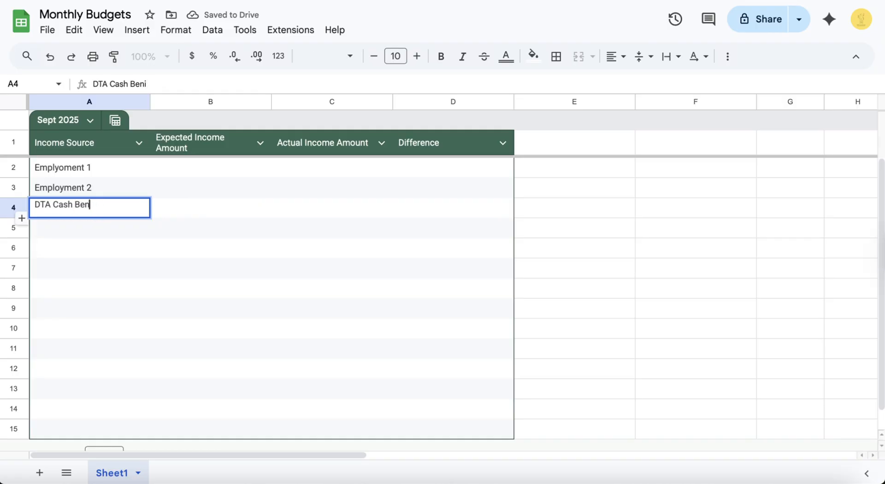
text(efit)
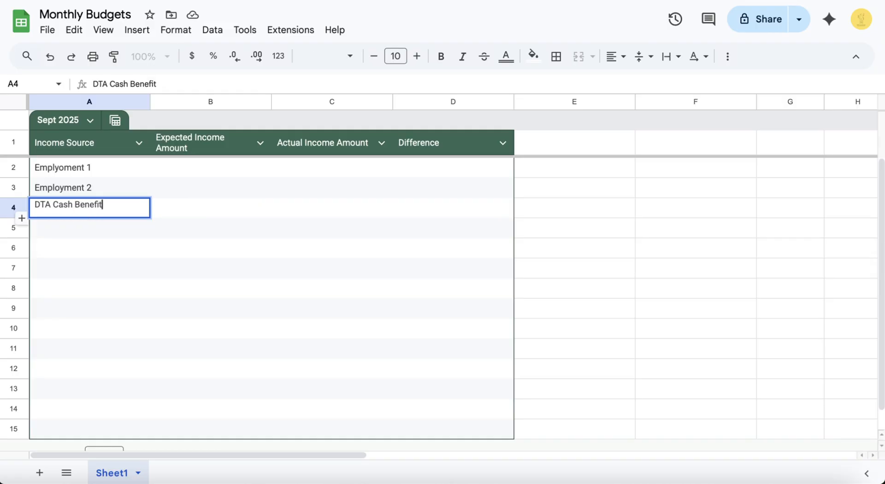
text(s)
key(Return)
- Enter "Food Stamps" as the fourth income source in A5 and label the row beneath it "Total"
text(F)
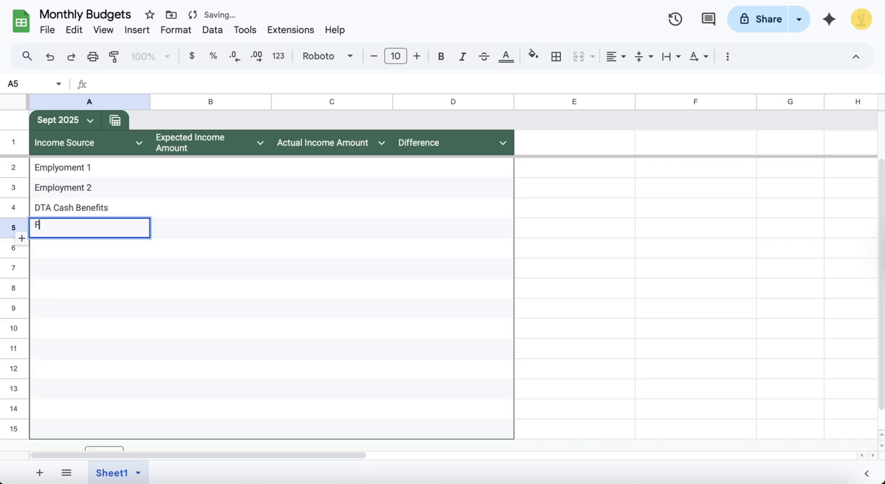
text(ood Stamos)
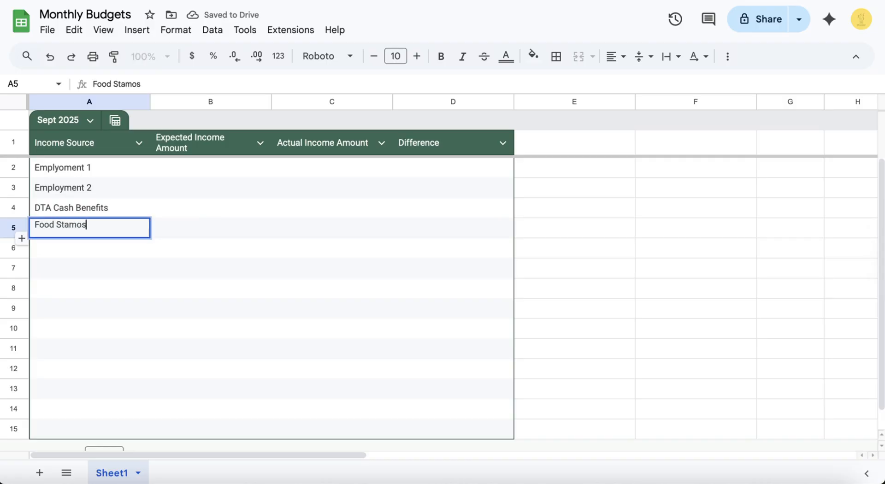
key(BackSpace)
key(BackSpace)
text(ps)
key(Return)
text(Total)
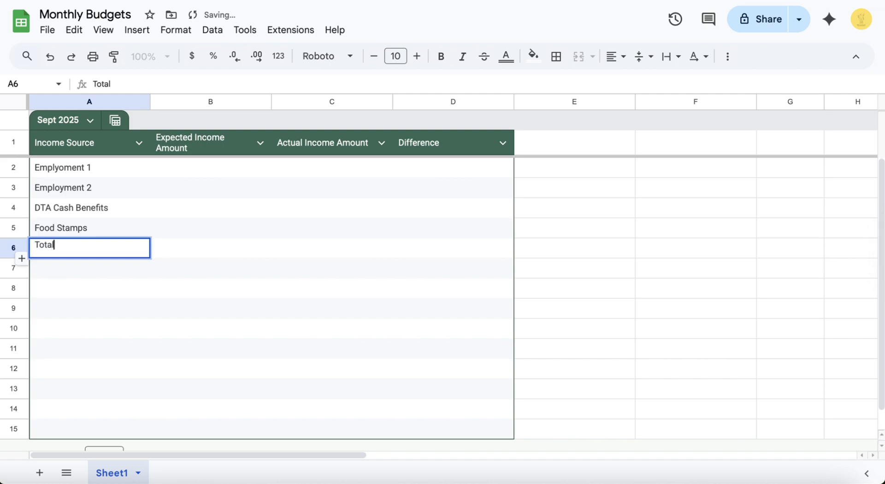
click(90, 311)
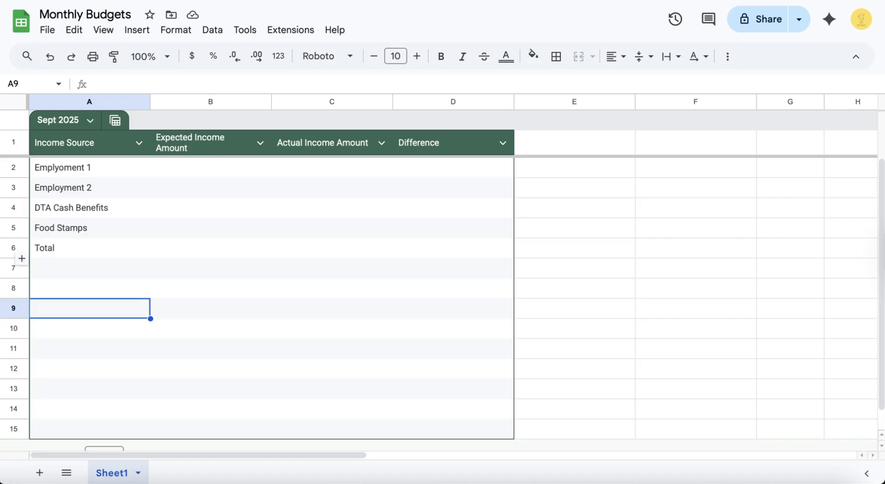
- Total the Expected Income Amount column in B6 with the formula =SUM(B2:B5)
key(Up)
key(Up)
key(Up)
key(Right)
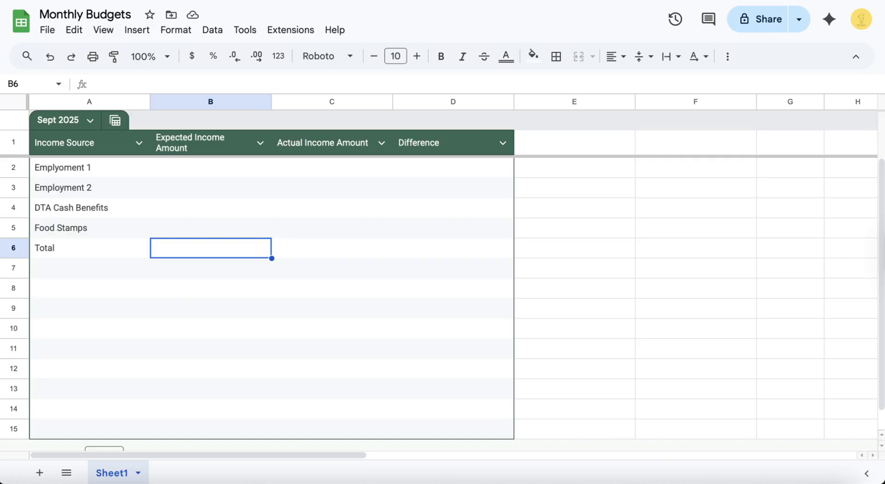
text(=)
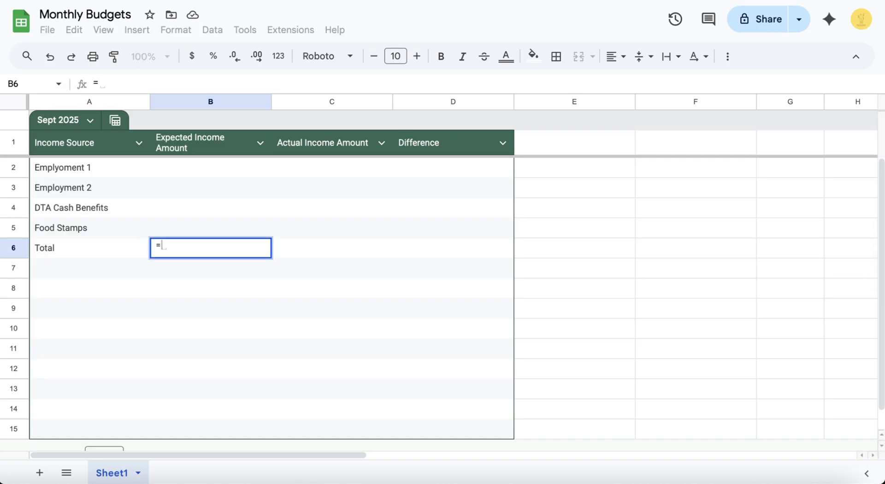
text(SUM)
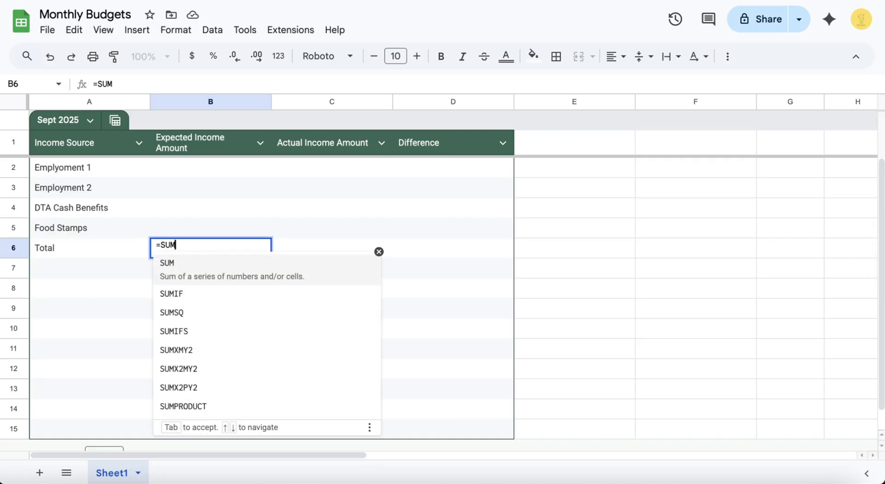
text(()
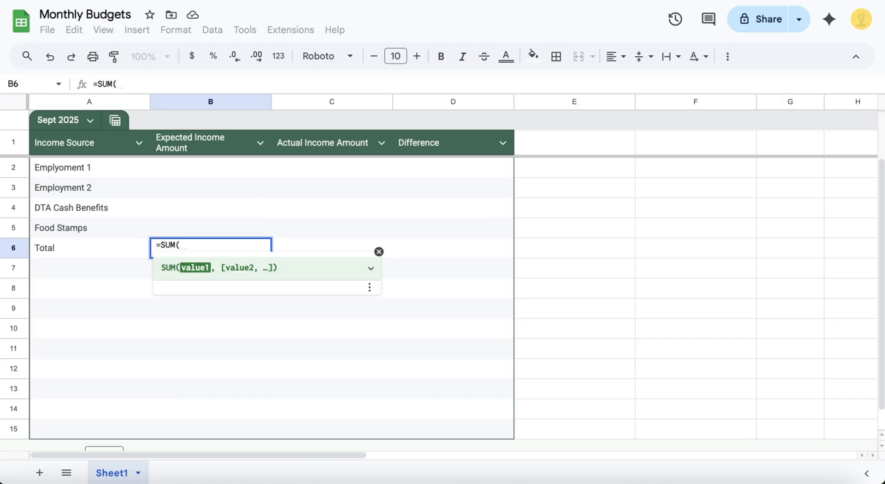
text(B)
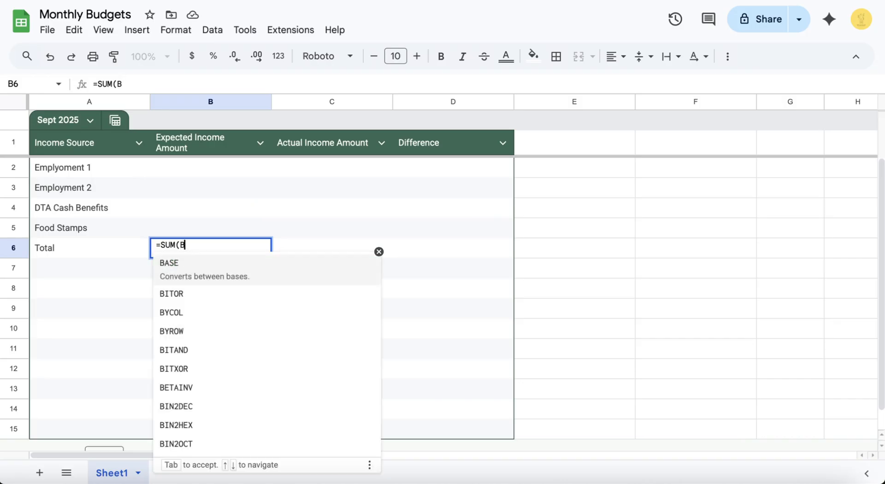
text(2)
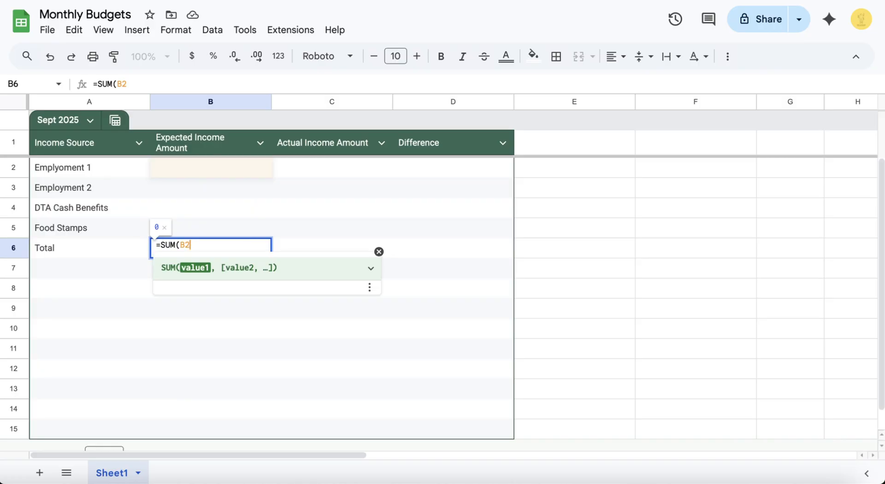
text(:B)
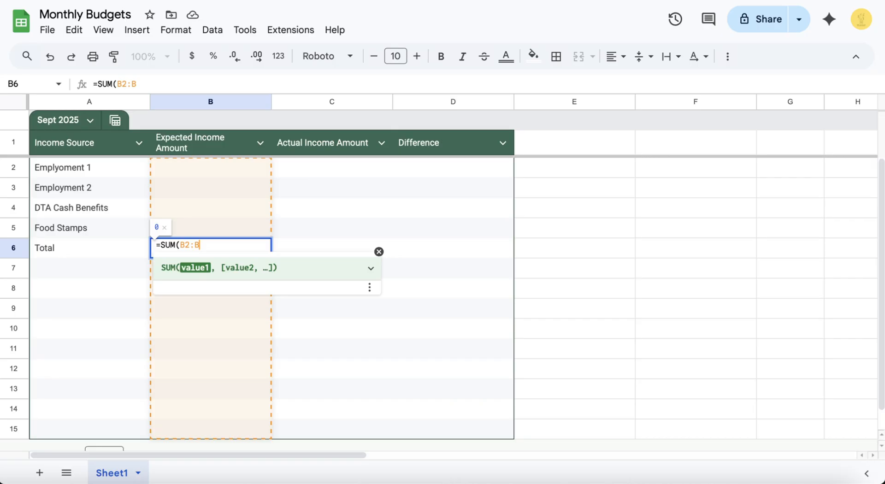
text(5))
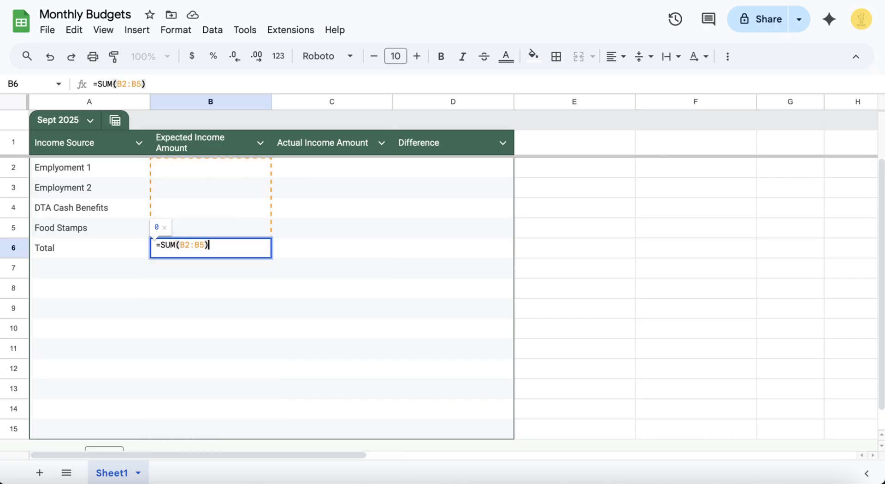
click(332, 288)
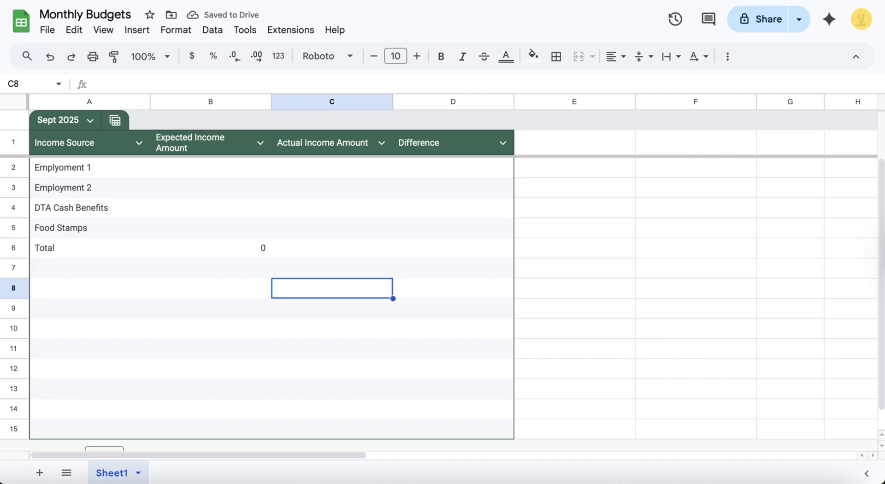
- Total the Actual Income Amount column in C6 with the formula =SUM(C2:C5)
click(332, 248)
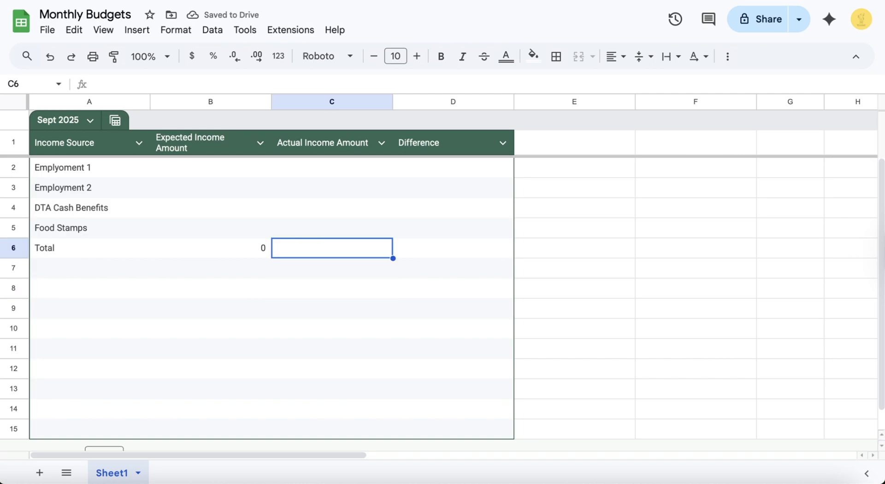
text(=Sum)
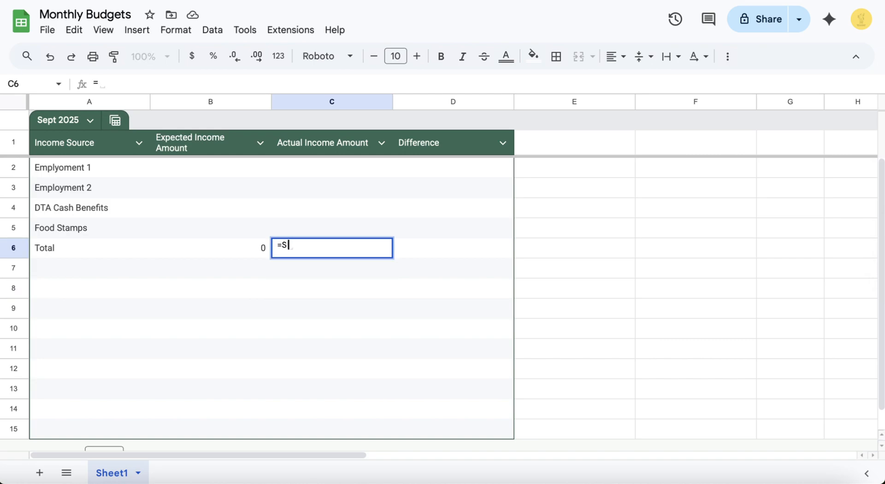
key(BackSpace)
key(BackSpace)
text(UM)
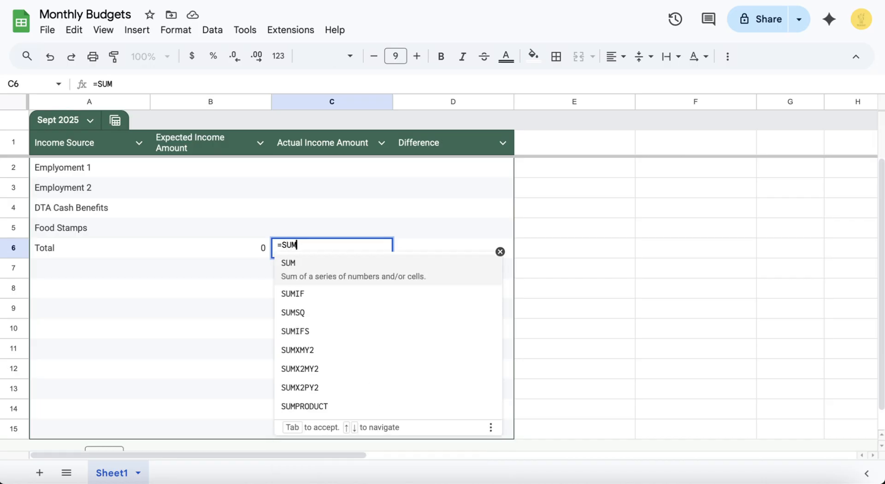
text(()
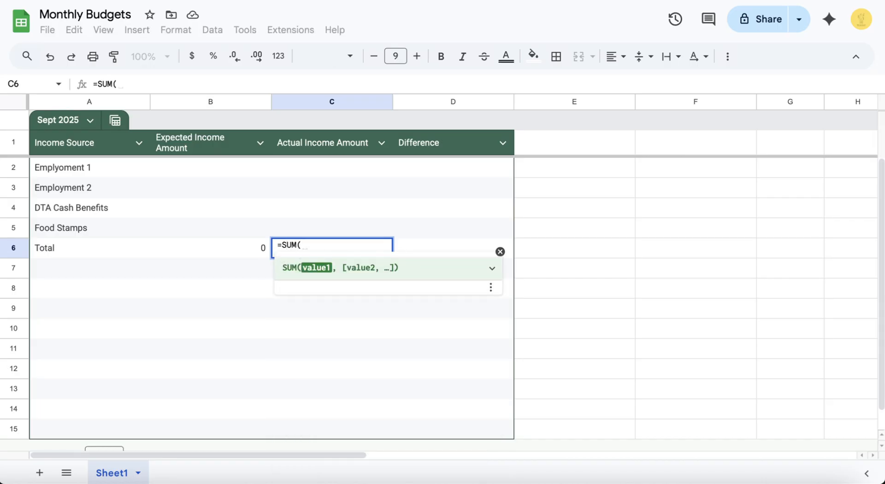
text(C)
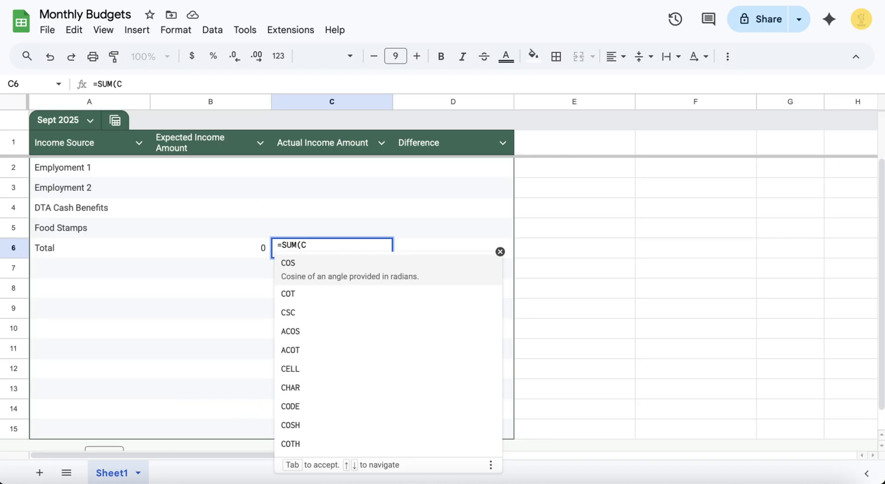
text(2)
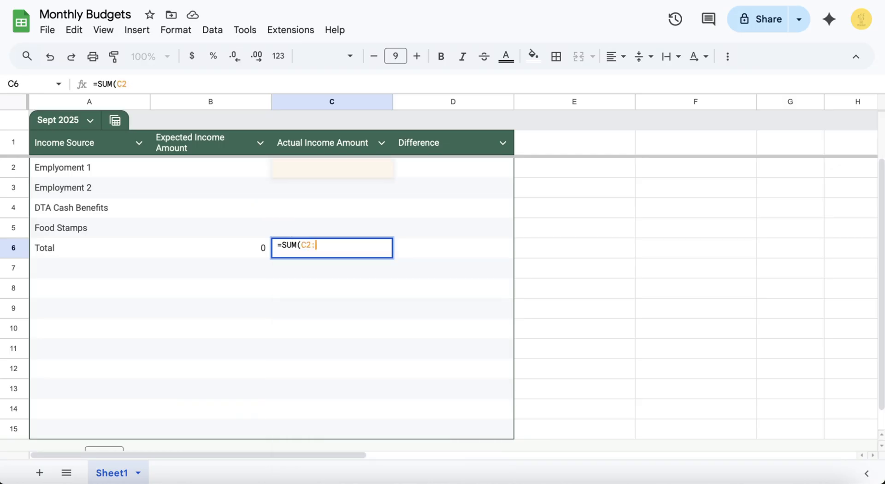
text(:)
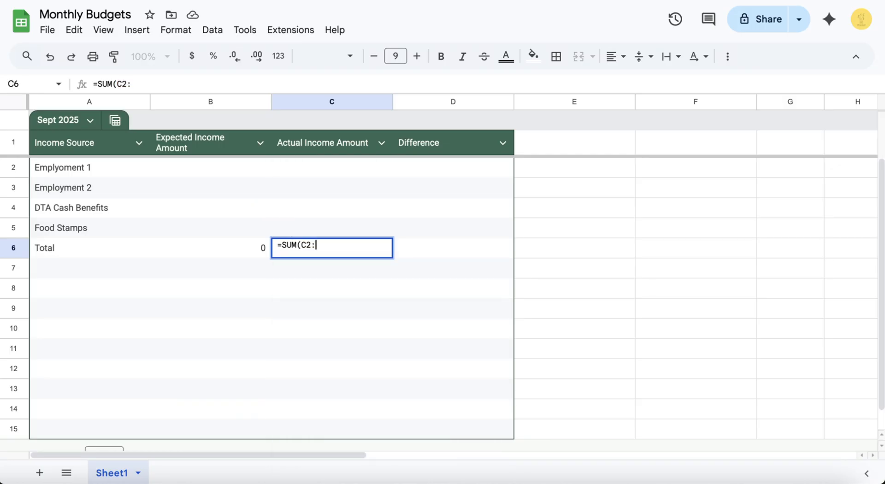
text(C)
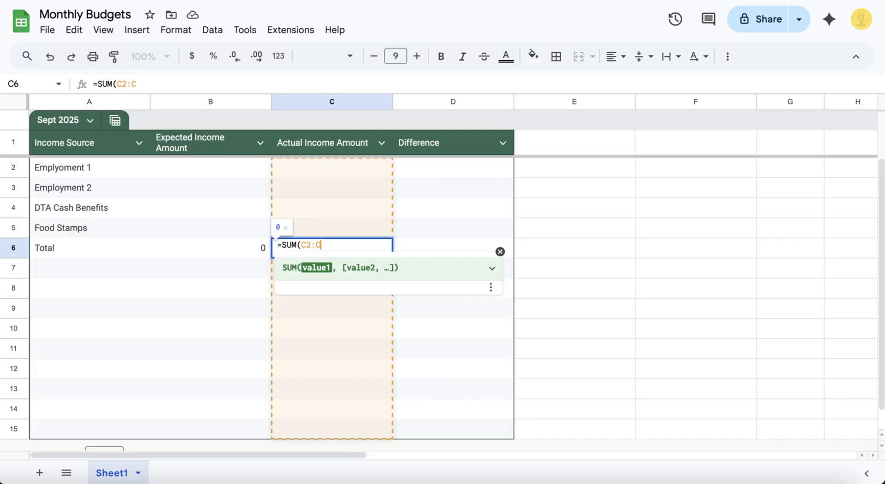
text(5))
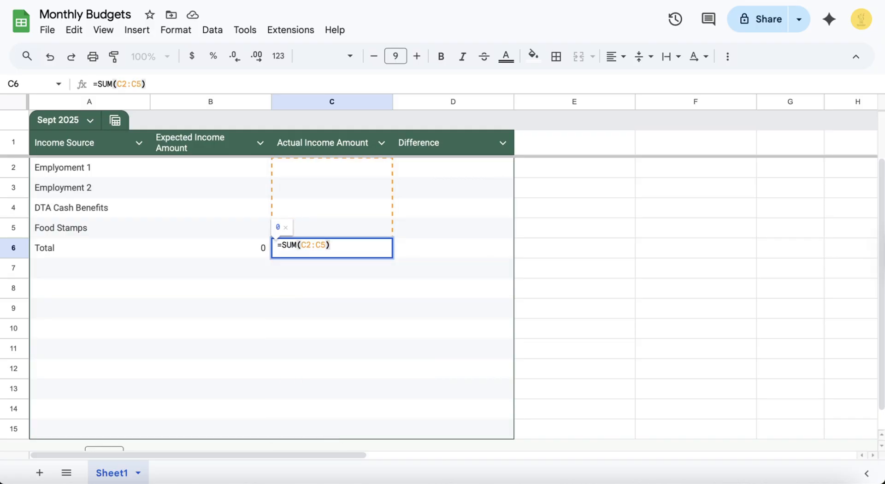
click(332, 288)
- Calculate the total row's difference in D6 with the formula =MINUS(B6,C6)
click(453, 248)
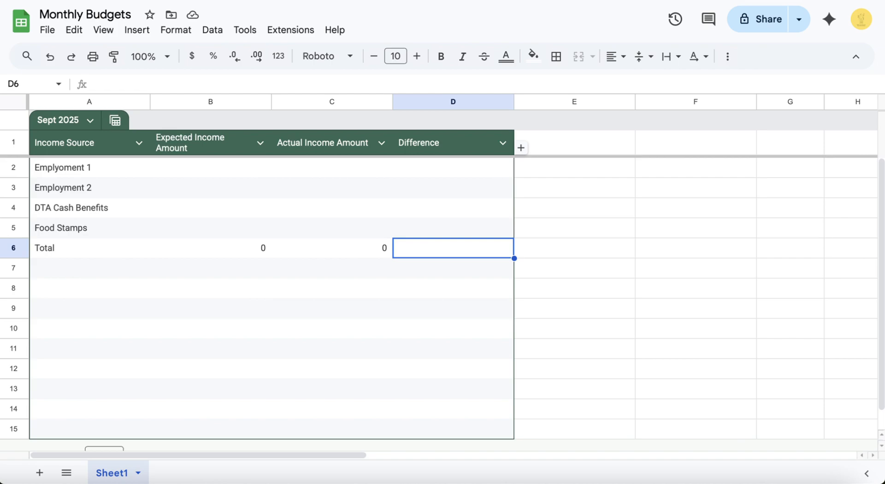
text(=)
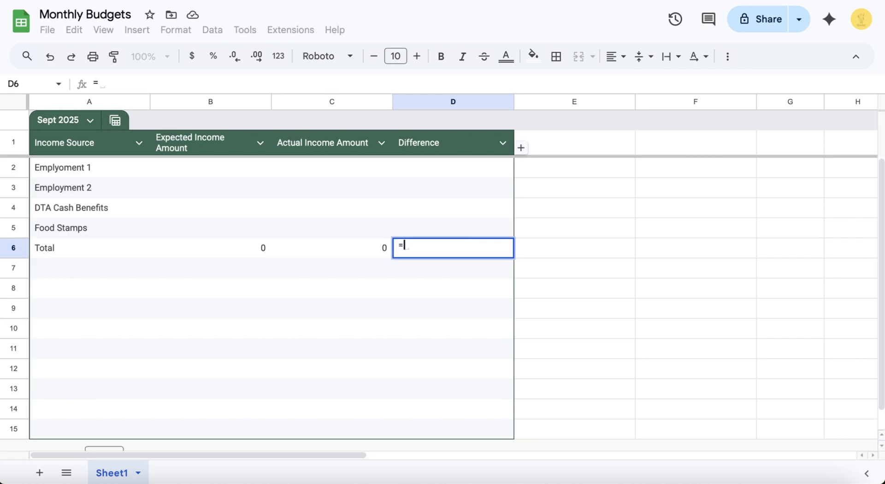
text(MINUS)
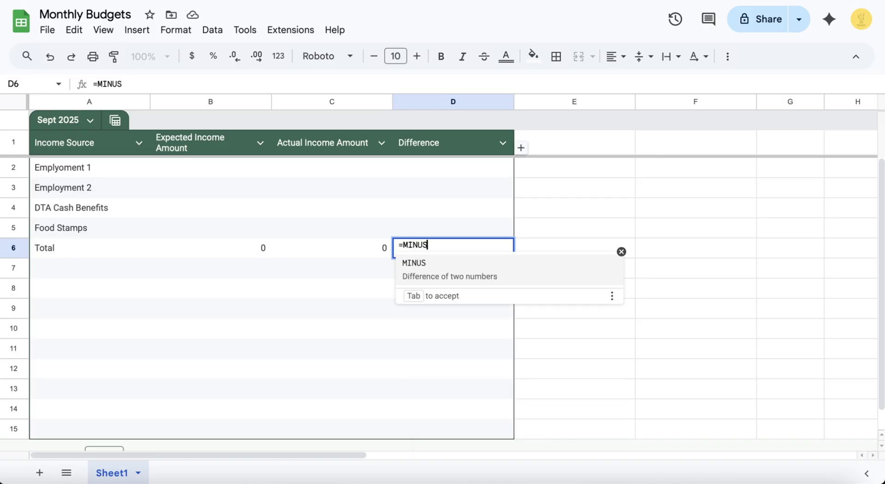
text(()
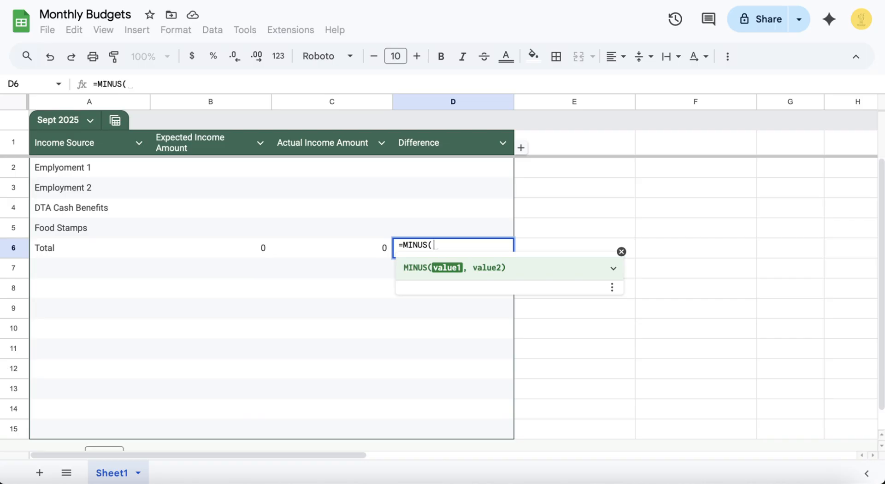
text(B)
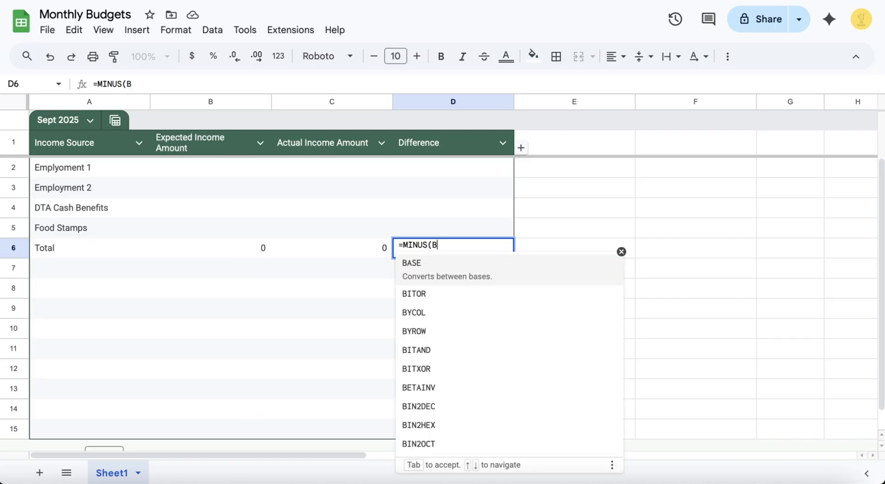
text(6)
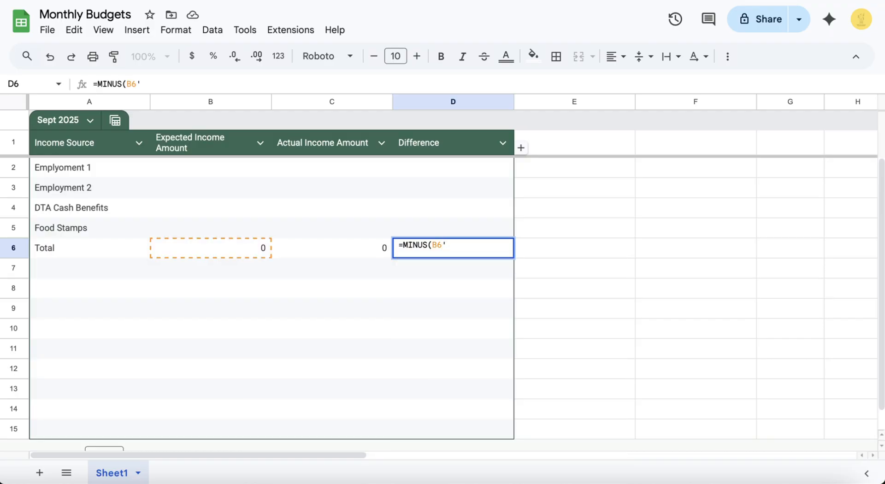
text(,)
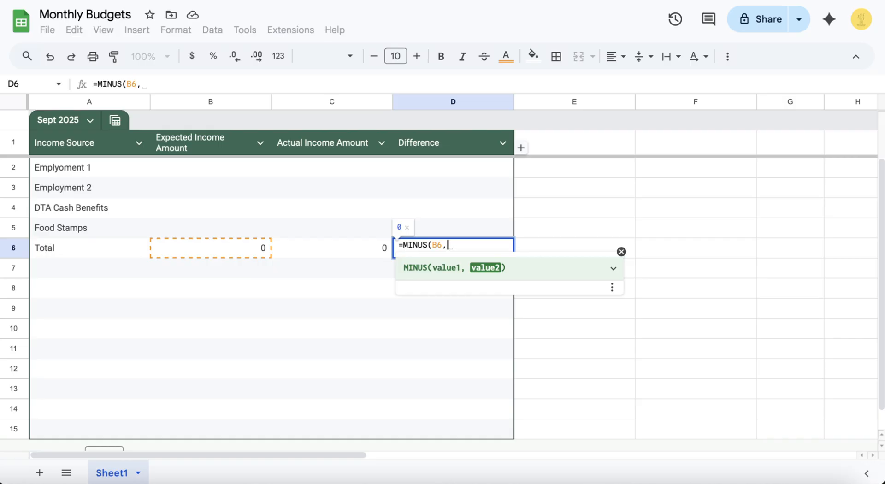
text(C^)
key(BackSpace)
text(6))
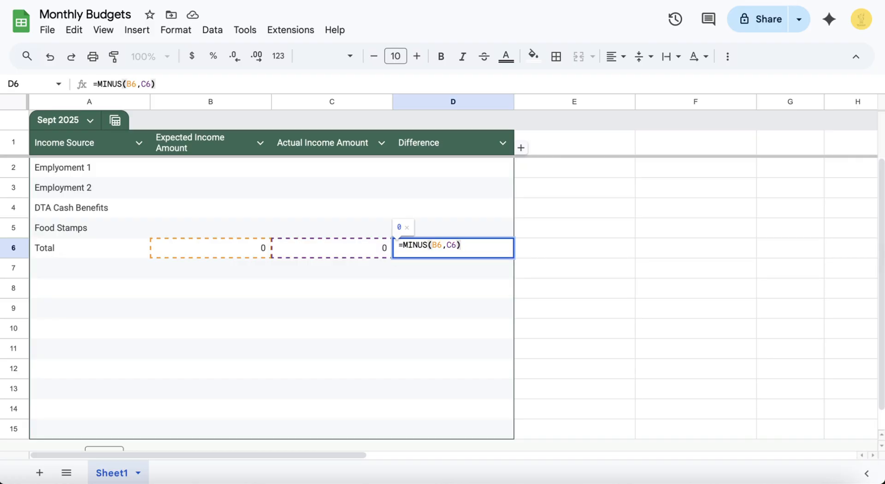
click(453, 328)
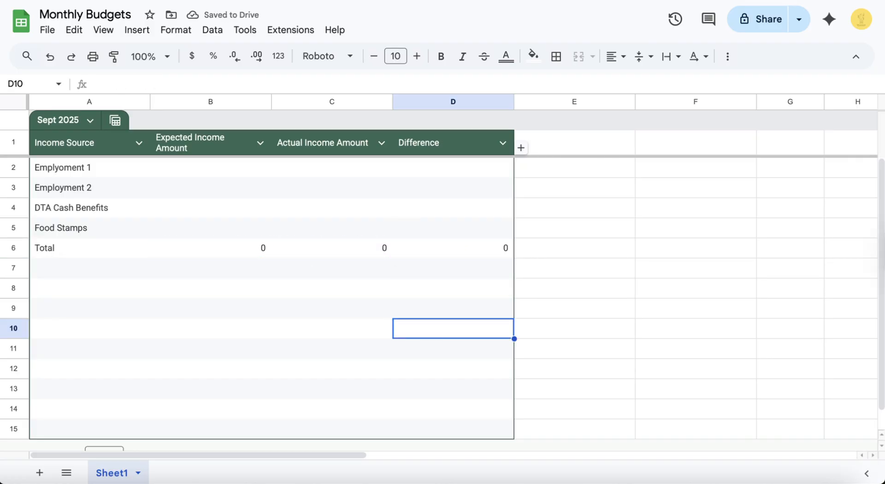
click(453, 168)
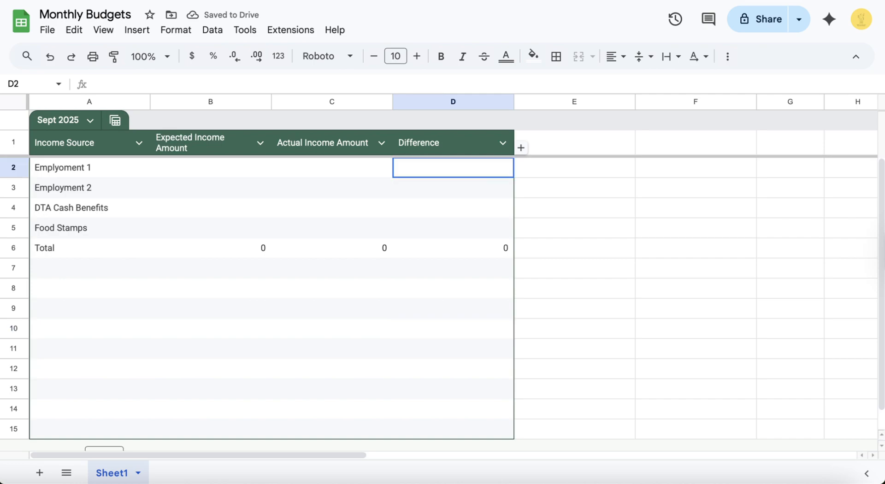
key(shift+Down)
key(shift+Down)
key(shift+Down)
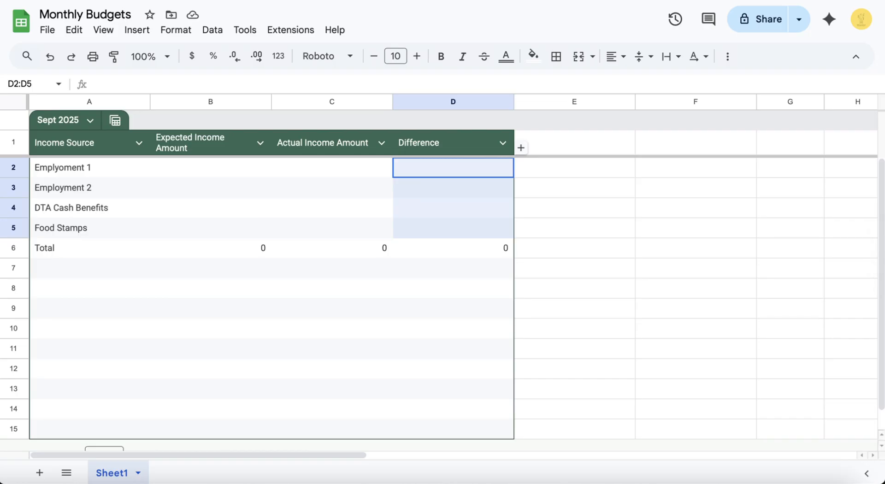
click(454, 208)
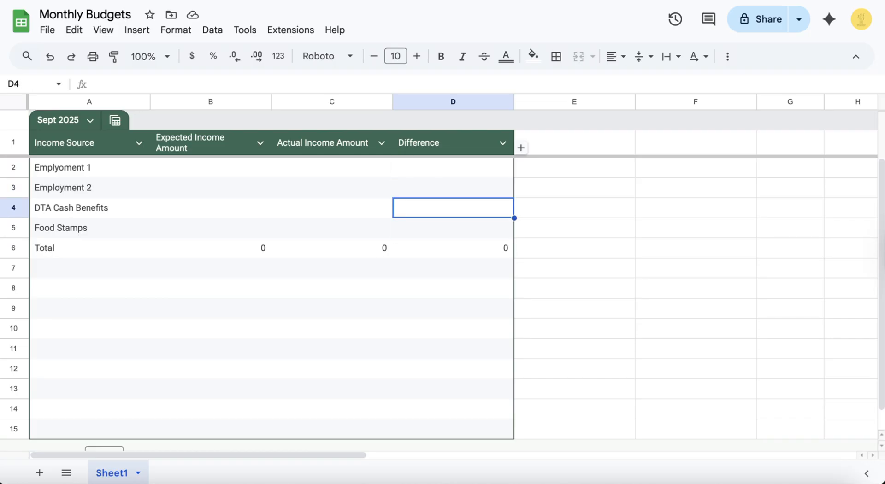
- Calculate the first employment row's difference in D2 with the formula =MINUS(B2,C2)
click(453, 168)
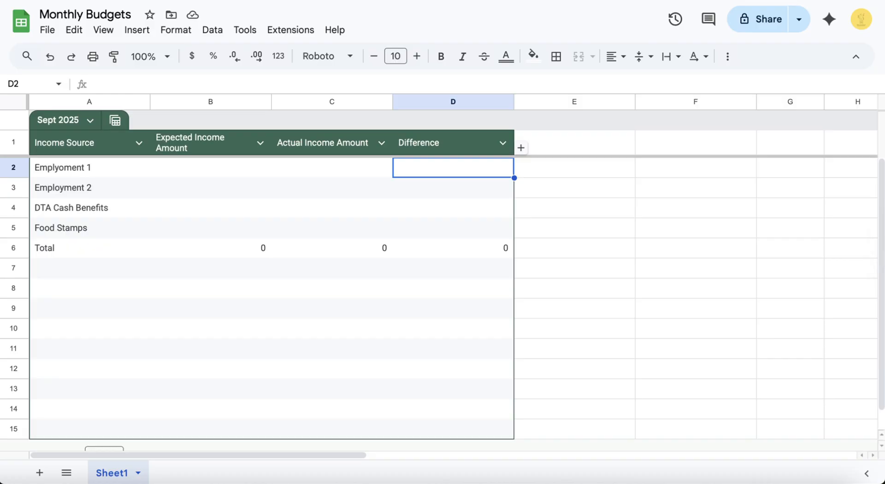
text(=MINUW)
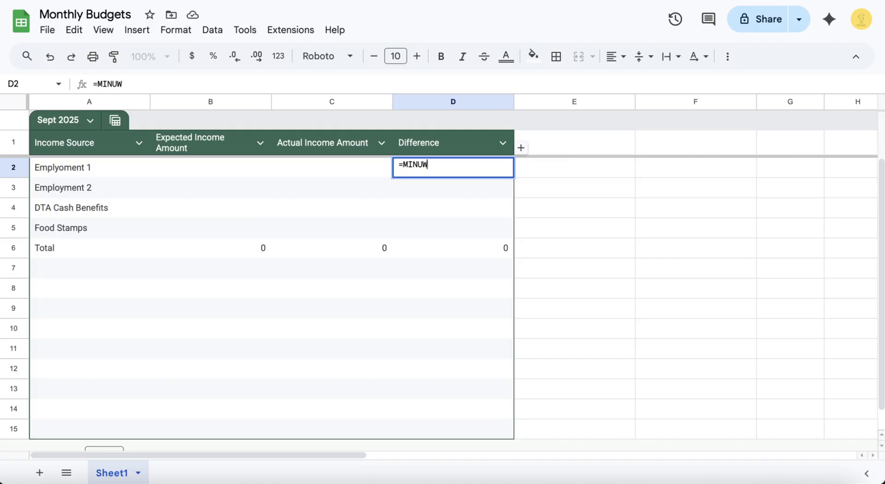
key(BackSpace)
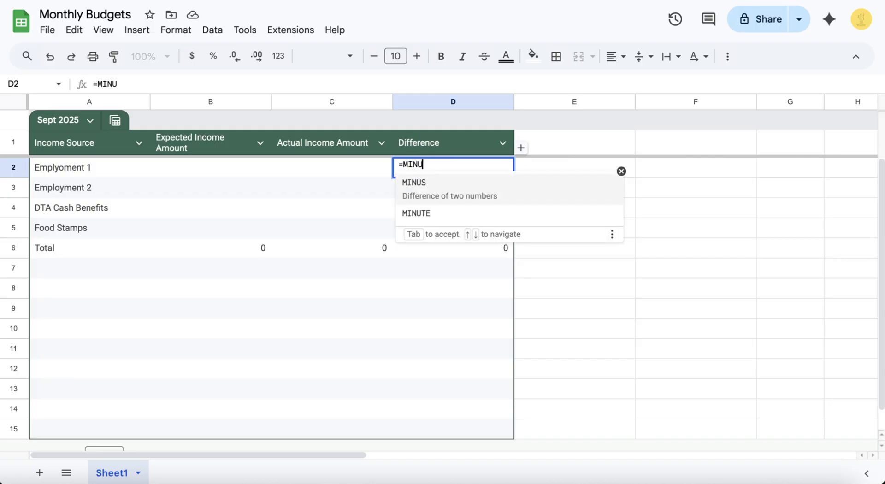
text(S)
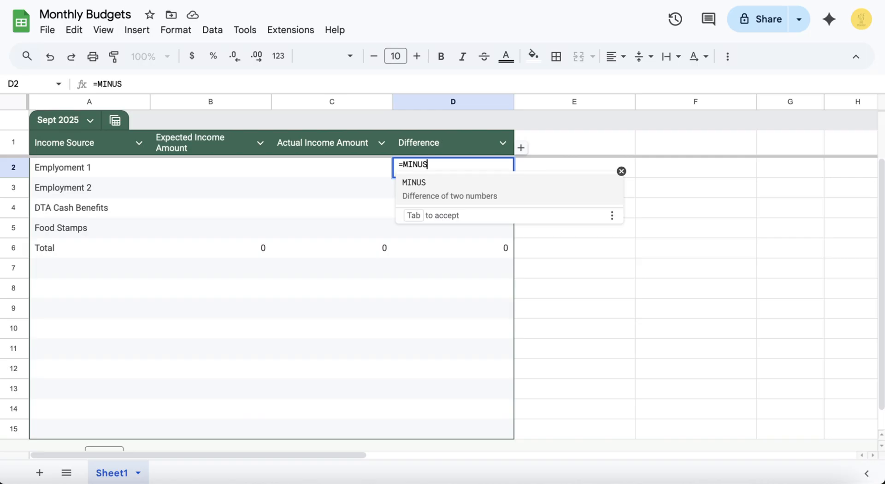
key(Tab)
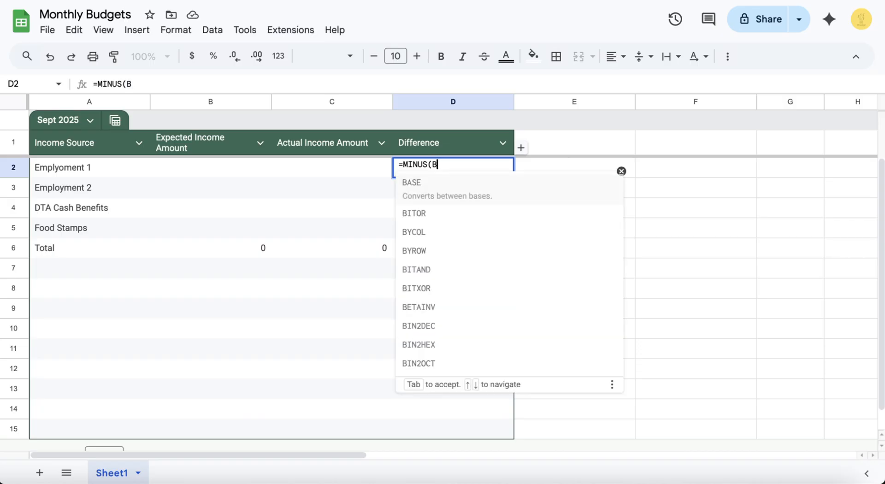
text(B2,)
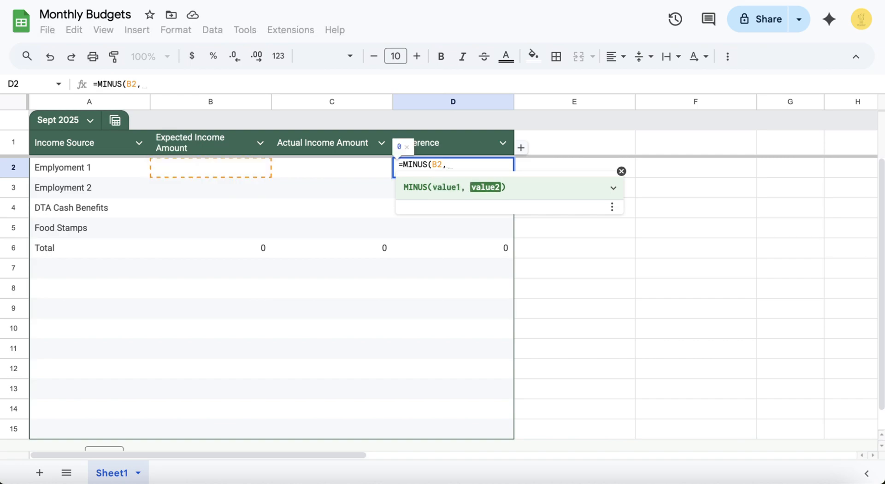
text(C)
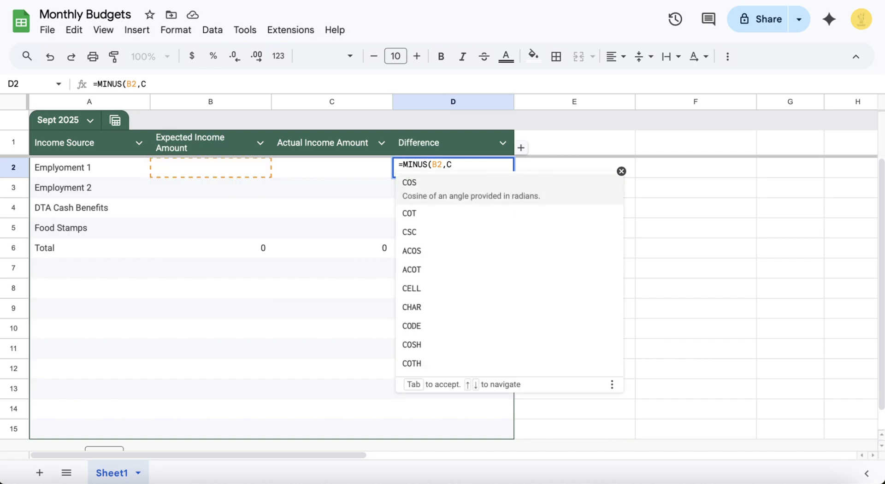
text(2))
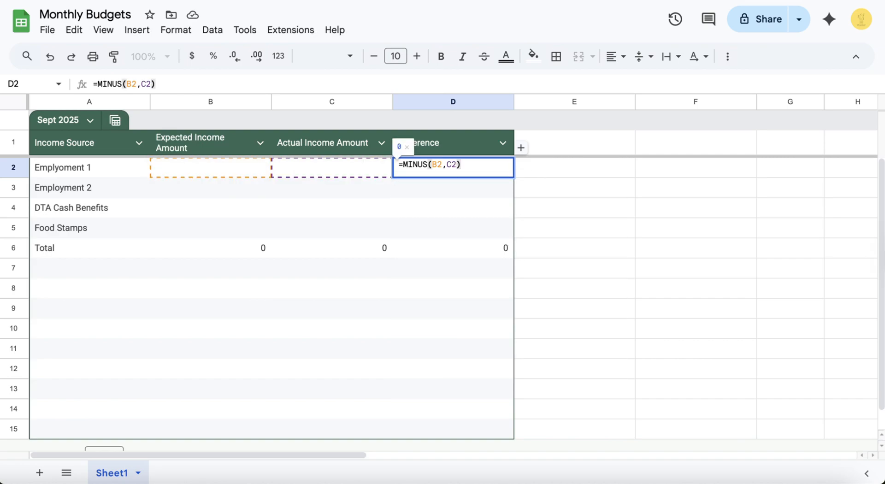
key(Return)
key(Escape)
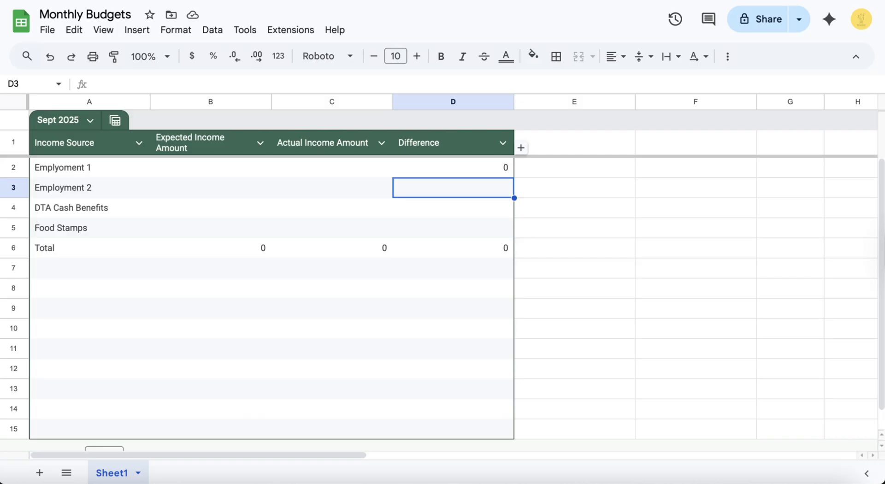
- Calculate the Employment 2 difference in D3 with the formula =MINUS(B3,C3)
text(=MINU)
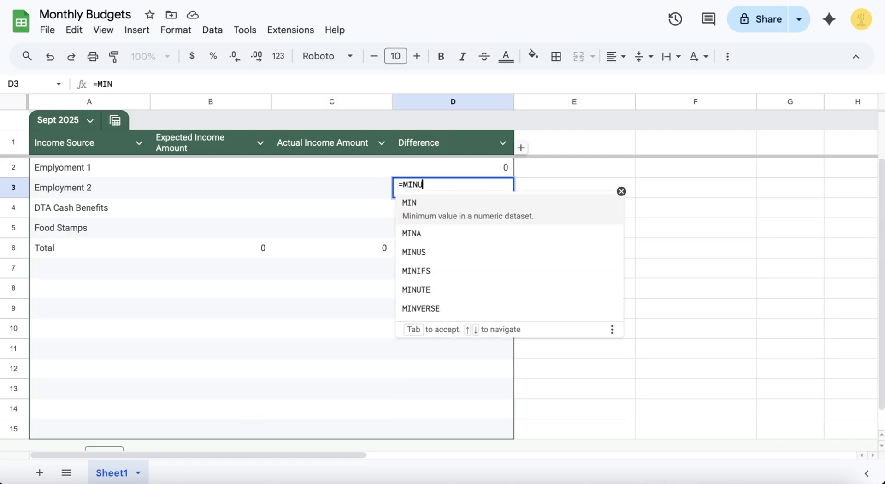
text(S)
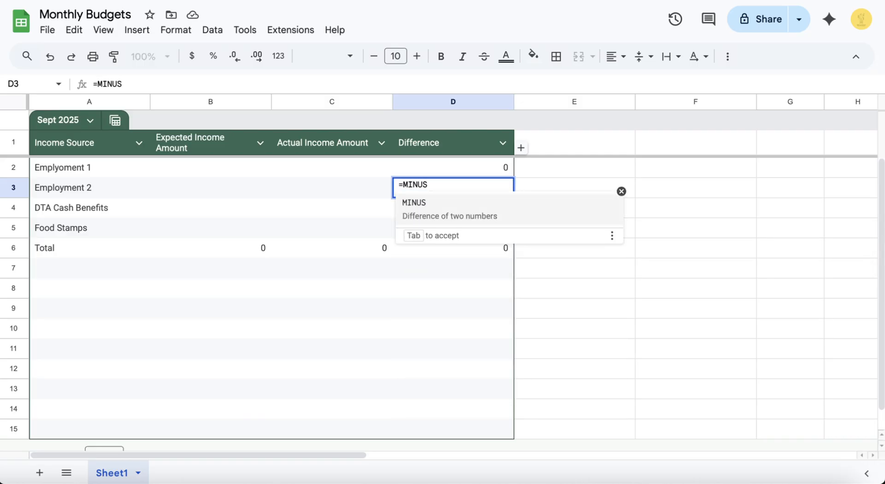
text(()
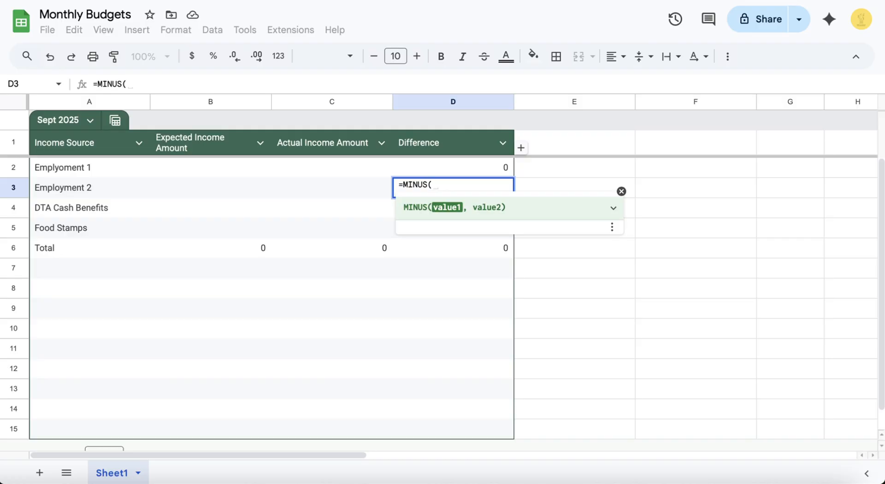
text(B3,C#)
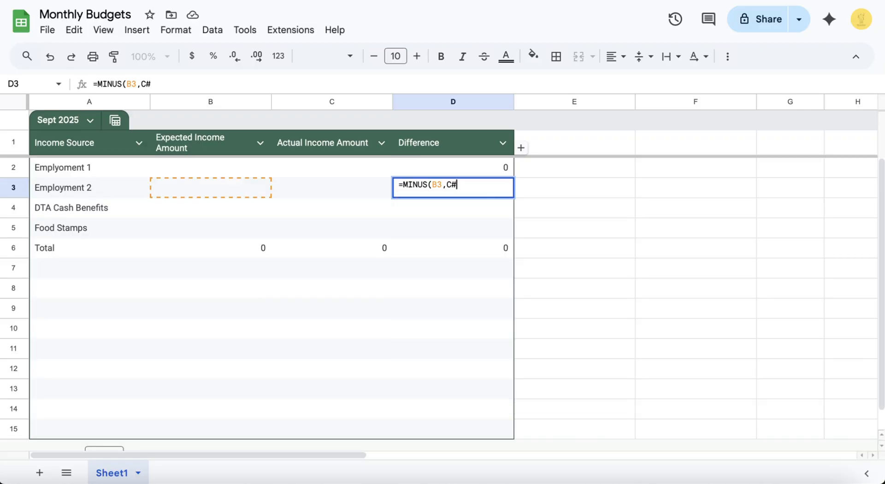
key(BackSpace)
text(3))
key(Return)
key(Down)
key(Up)
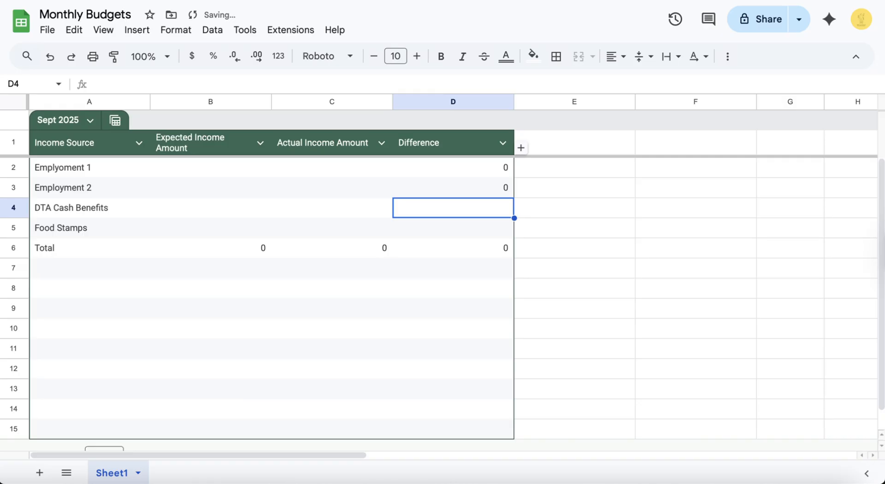
- Calculate the DTA Cash Benefits difference in D4 with the formula =MINUS(B4,C4)
text(=MINU)
key(BackSpace)
key(BackSpace)
key(BackSpace)
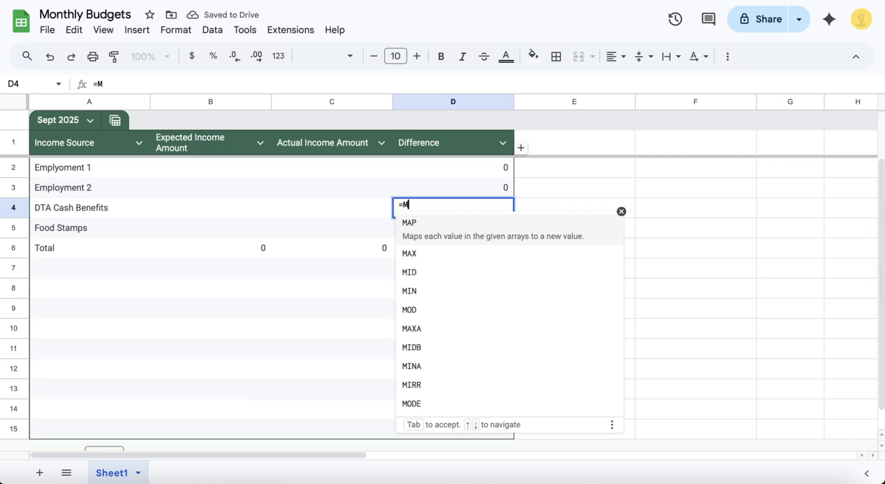
text(INUS)
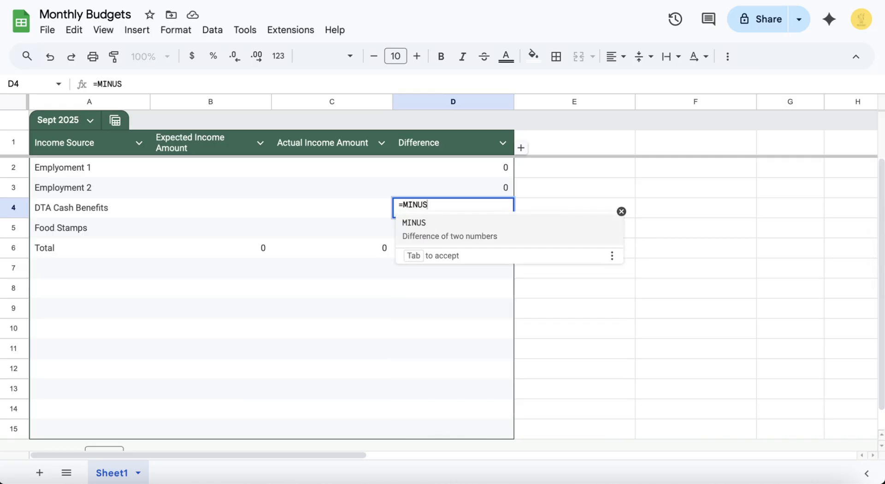
text(()
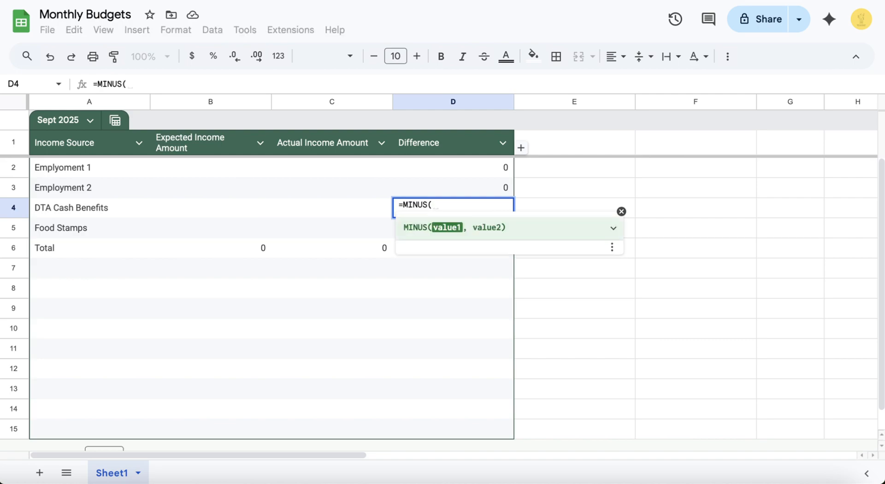
text(B4)
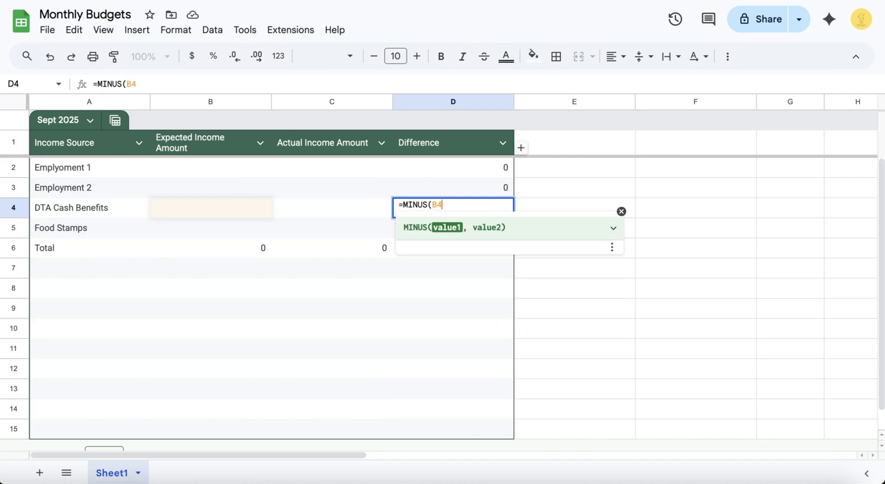
text(, )
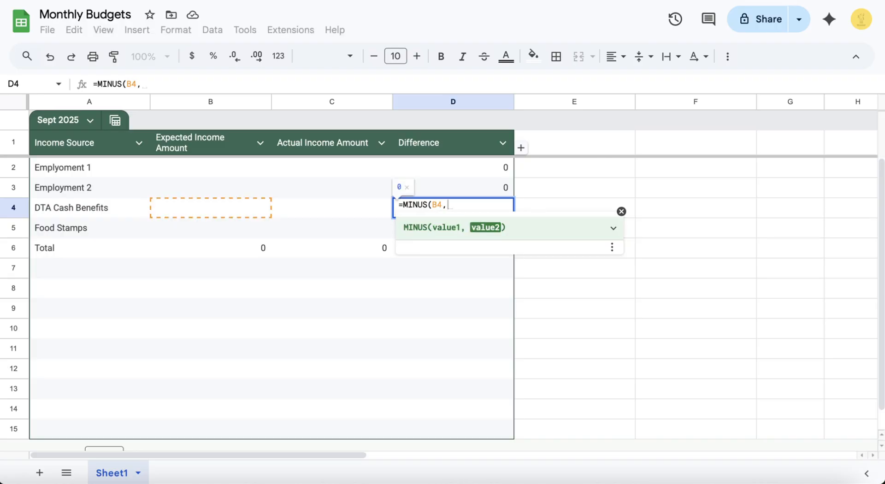
text(C$)
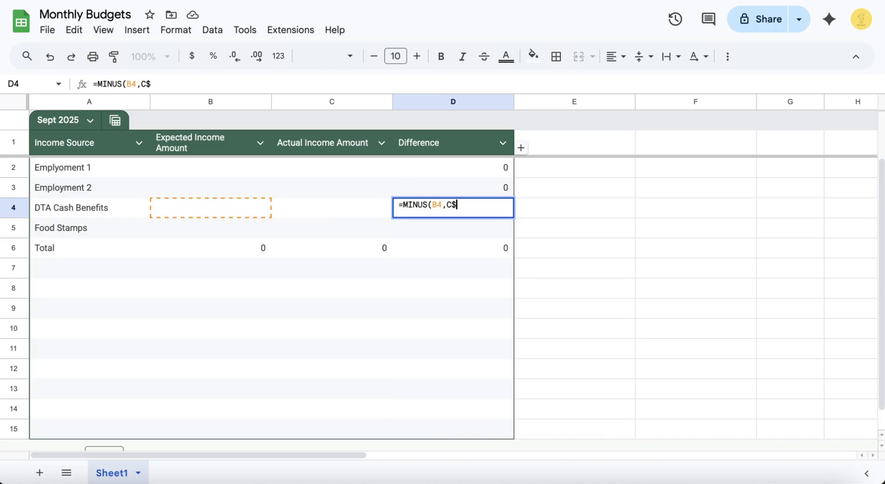
key(BackSpace)
text(4))
key(Return)
click(551, 317)
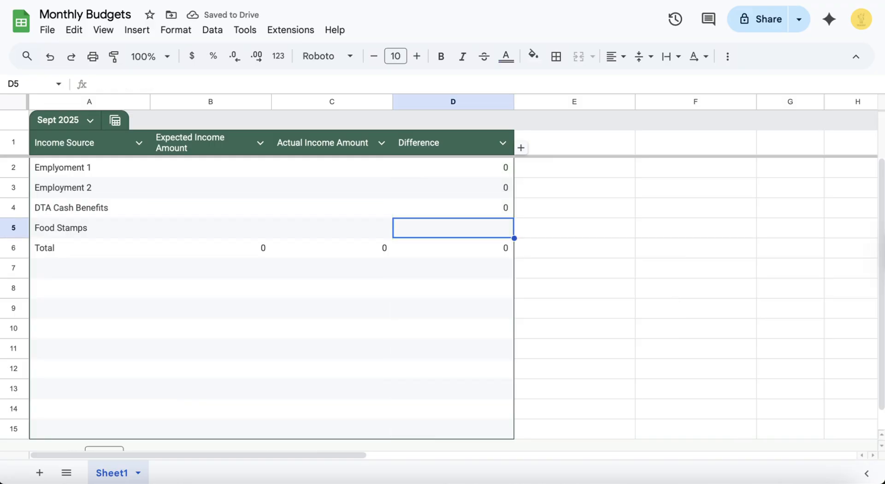
- Calculate the Food Stamps difference in D5 with the formula =MINUS(B5,C5)
text(=)
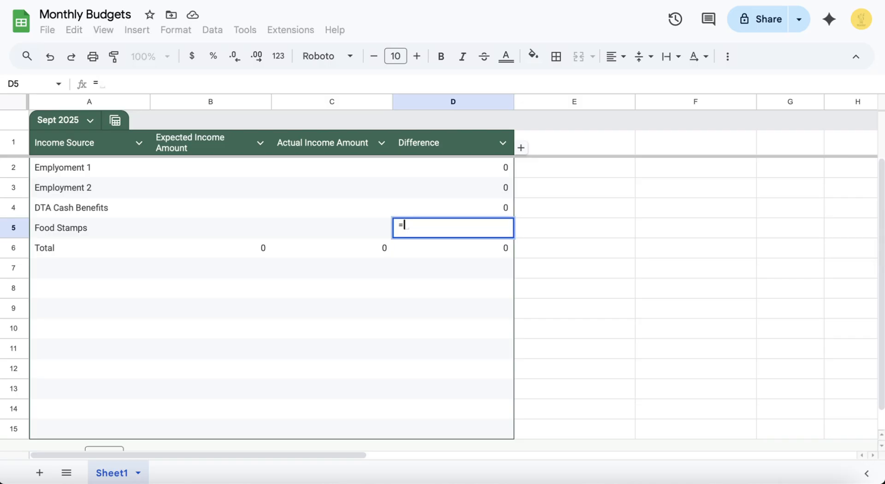
text(MINUS)
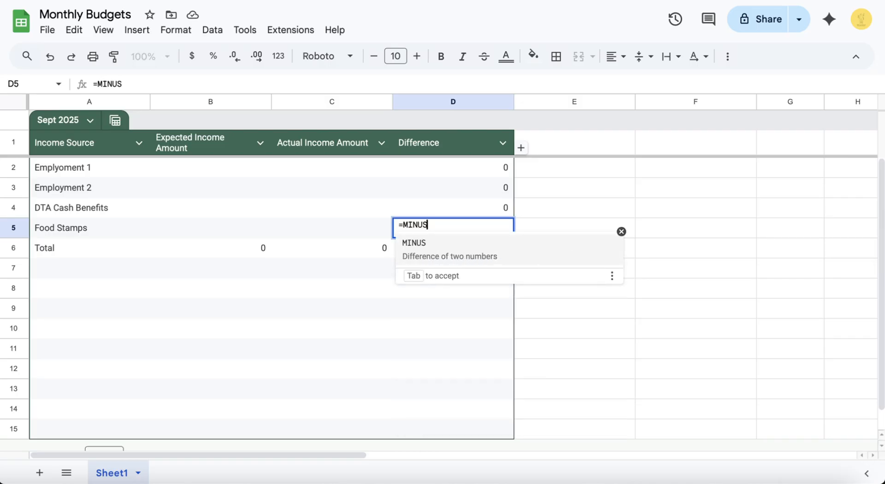
text(()
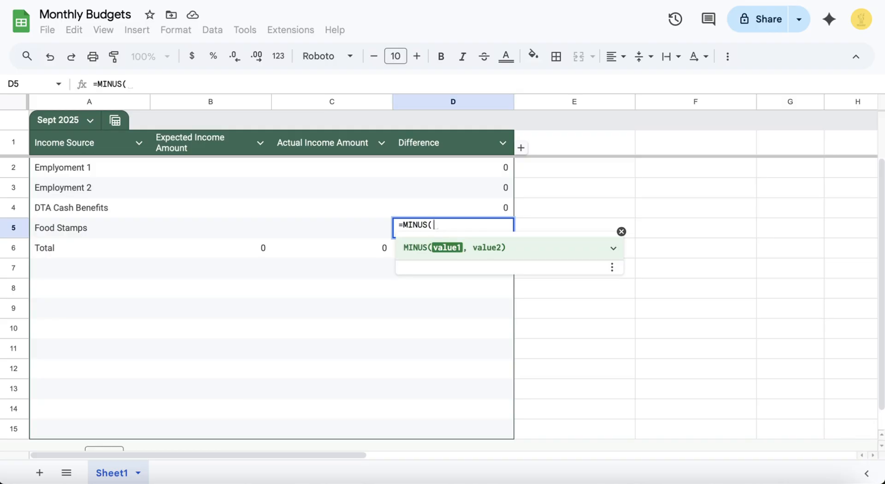
text(B)
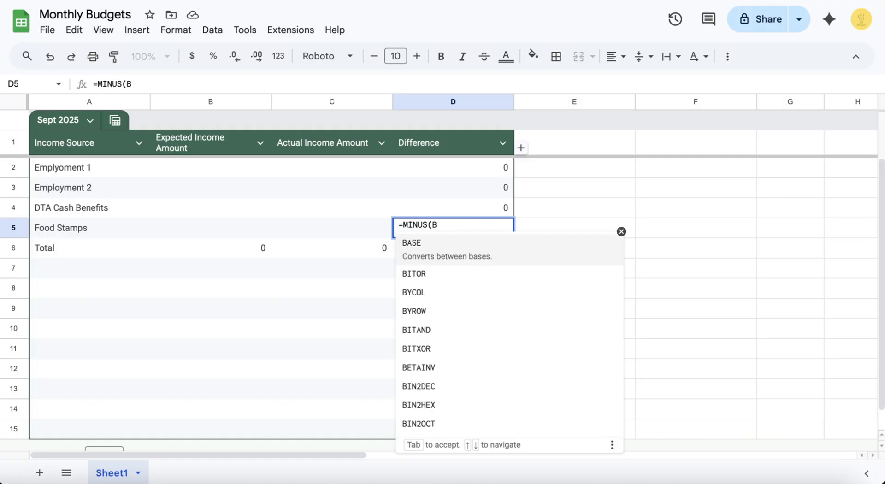
text(5)
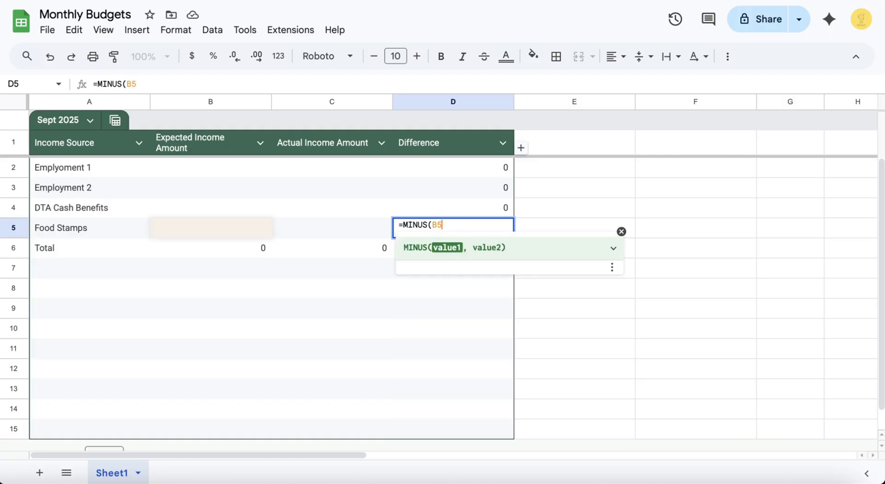
text(,C)
text(5)
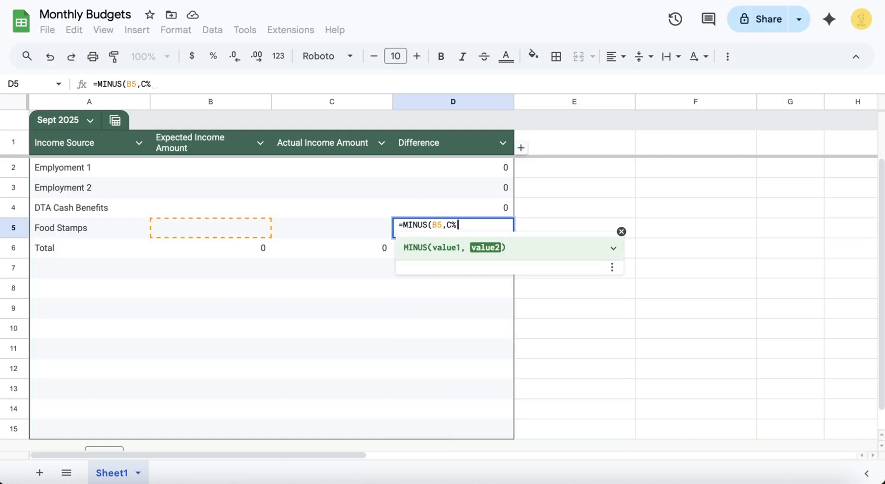
key(BackSpace)
text(5))
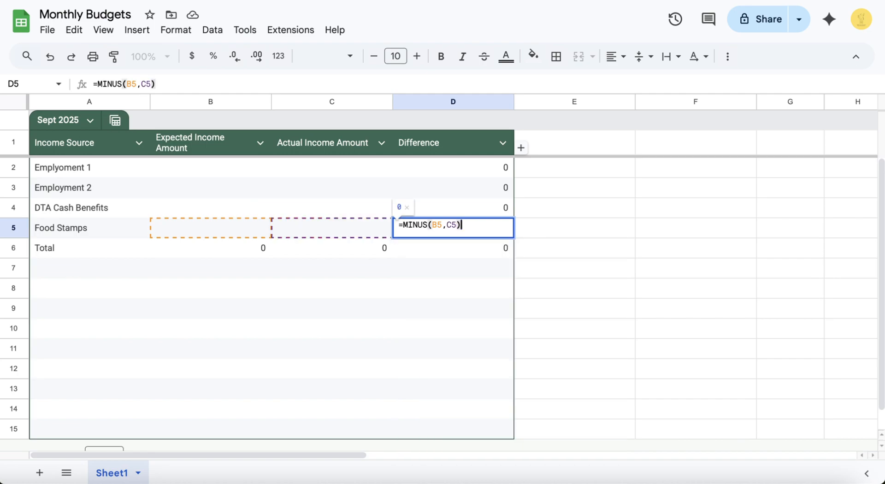
click(574, 349)
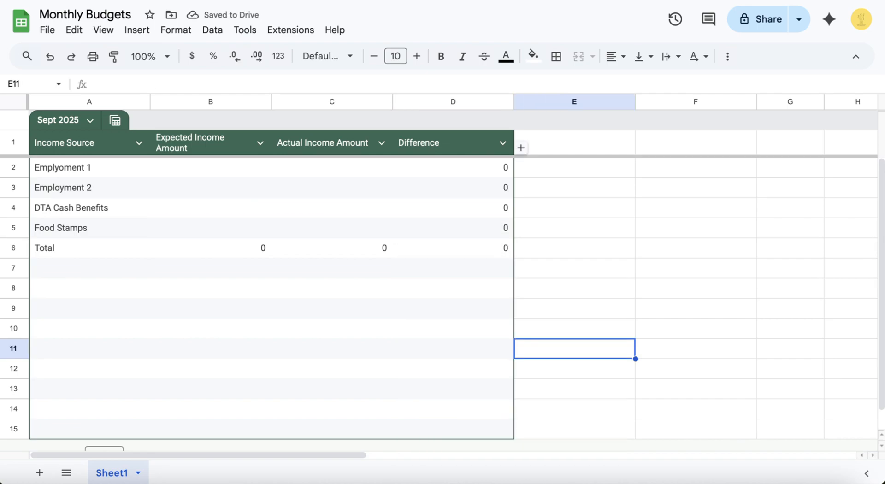
click(453, 428)
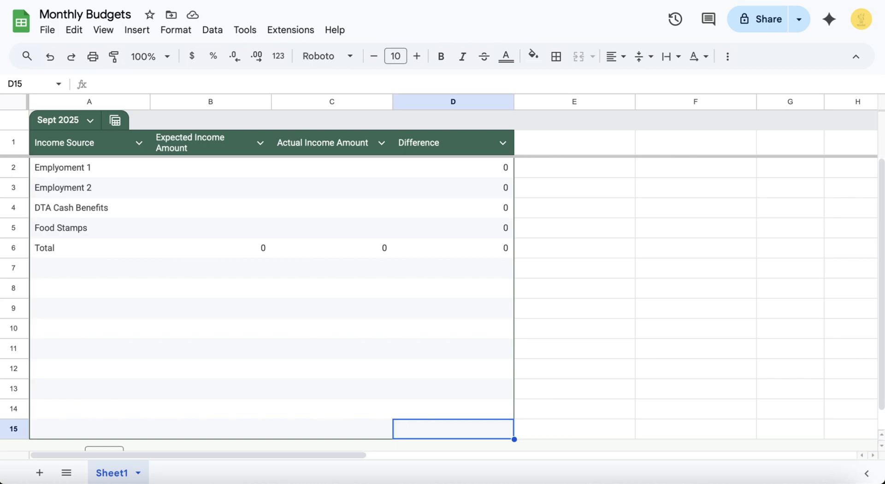
- Enter expected income amounts of $4000 for the first employment row and $2,000 for Employment 2
click(210, 168)
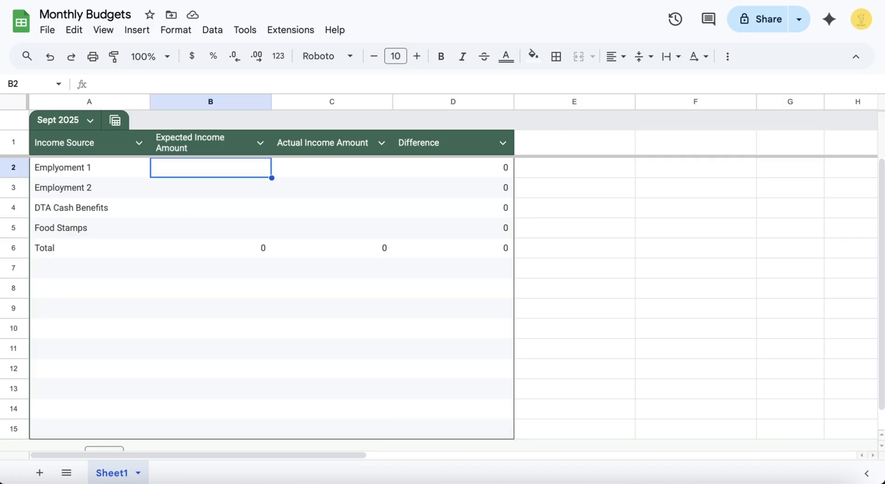
text($4000)
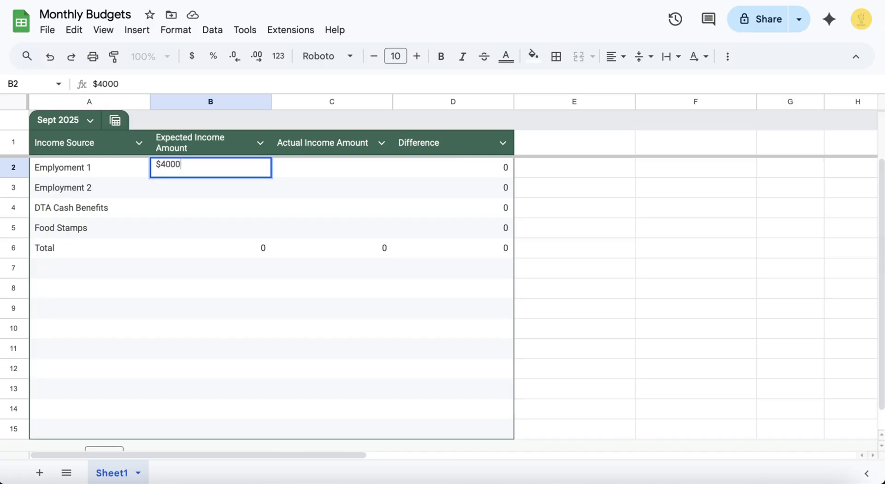
key(Return)
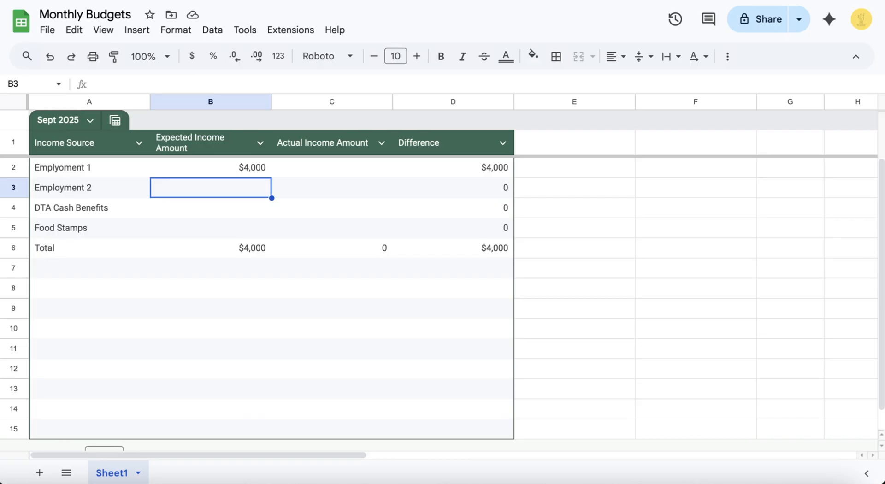
text($2)
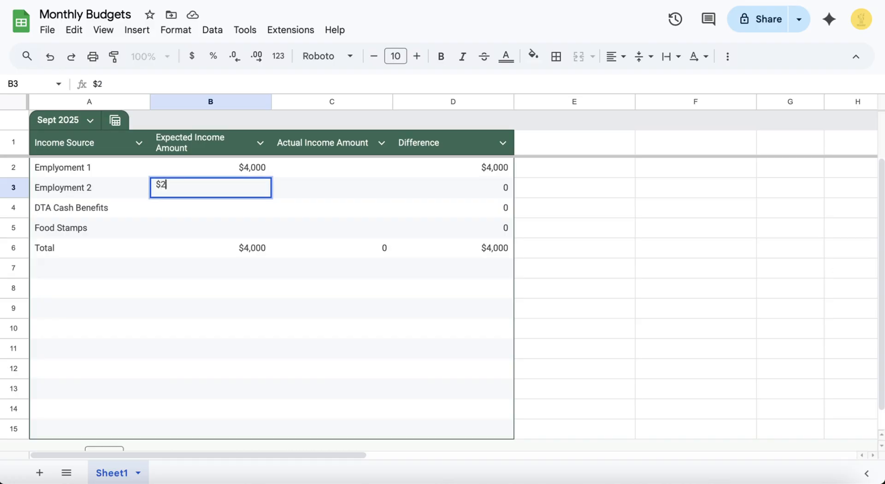
text(,00000)
key(Return)
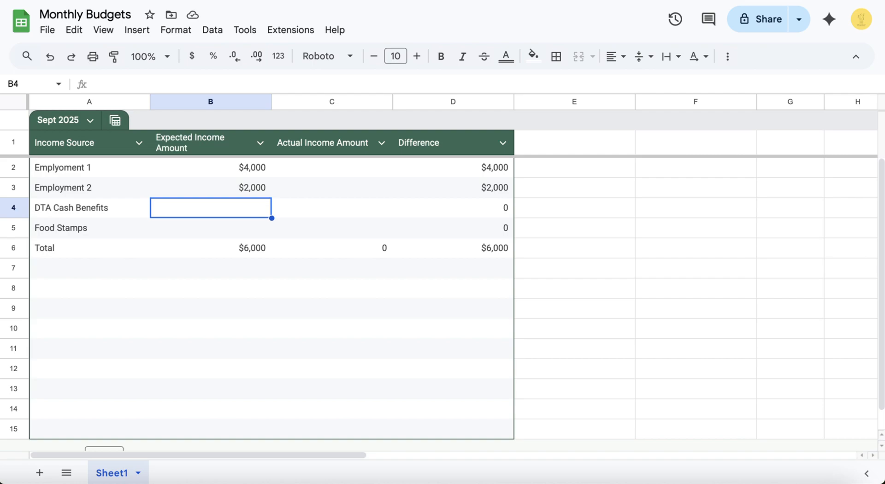
- Enter expected income amounts of $600 for DTA Cash Benefits and $145 for Food Stamps
text($600)
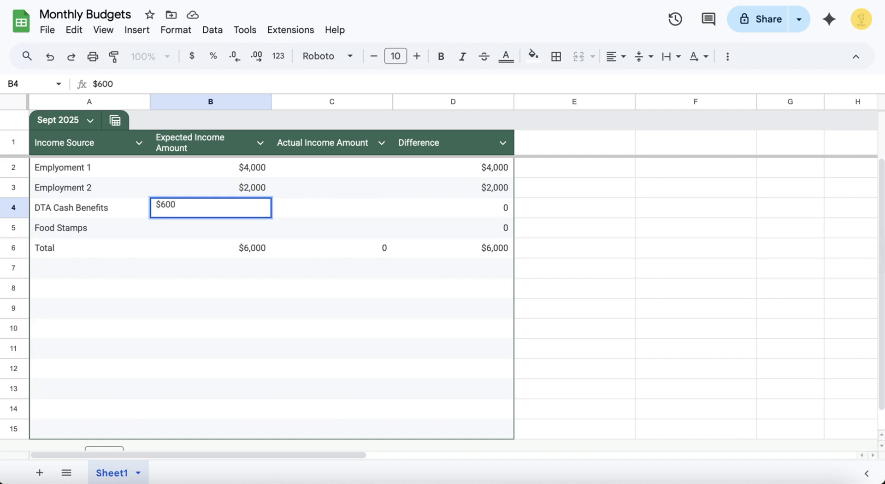
key(Return)
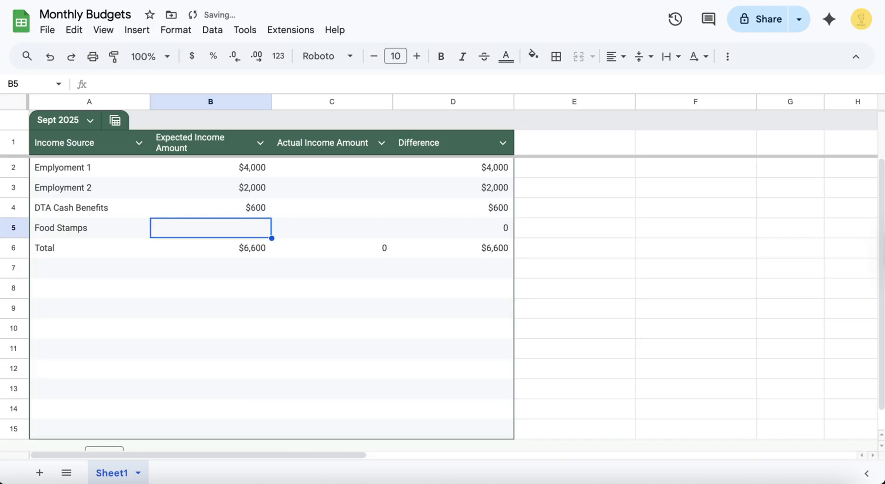
text(145)
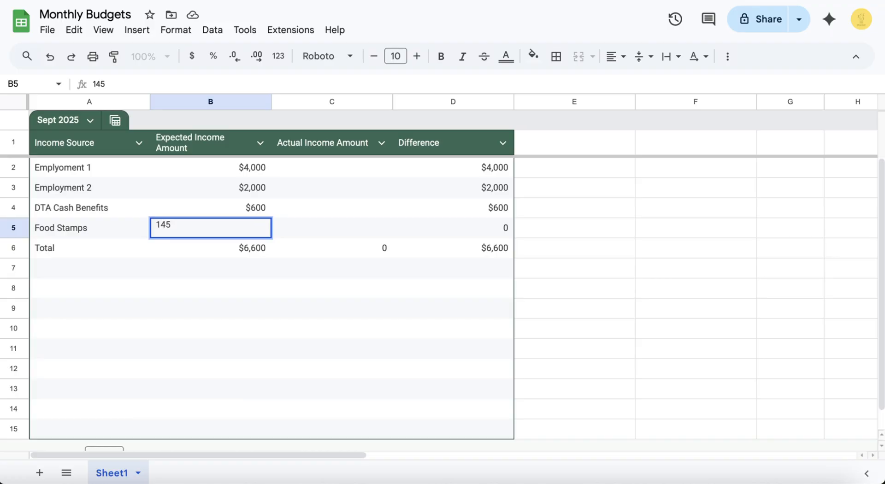
key(BackSpace)
key(BackSpace)
key(BackSpace)
text($145)
click(210, 288)
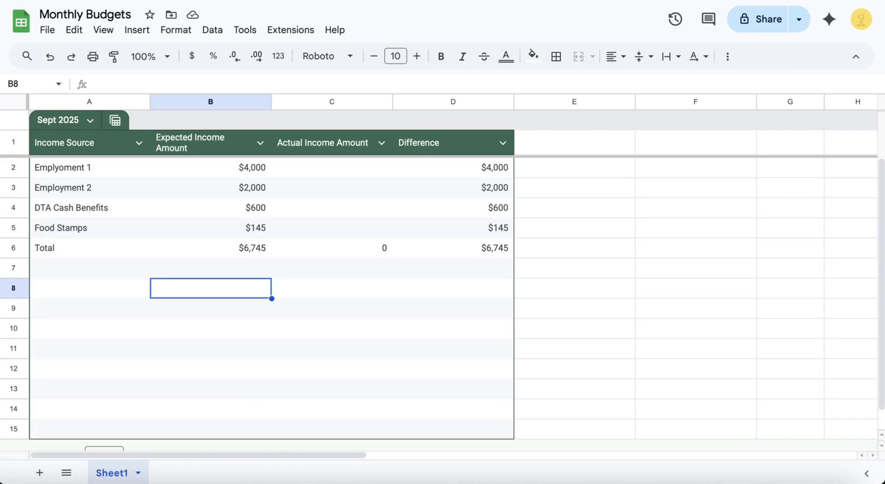
- Append "(Full Time)" to the first employment label in A2 and "(Part Time)" to the Employment 2 label in A3
double_click(89, 168)
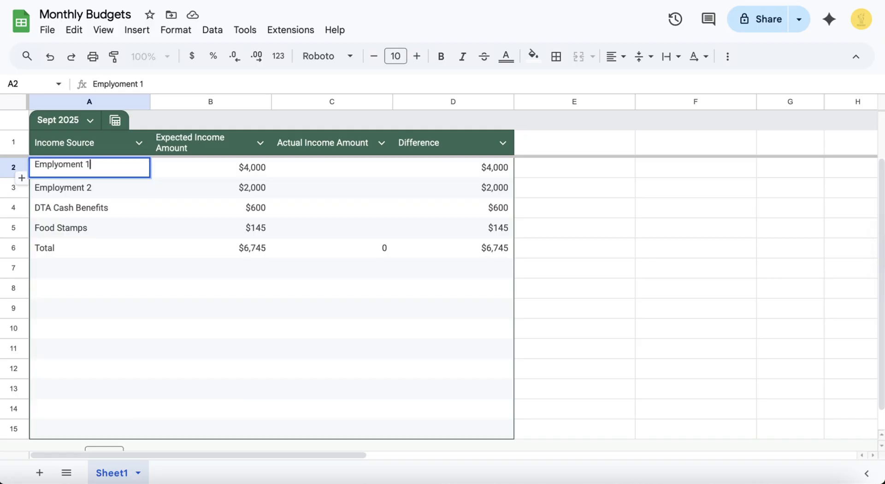
text((Full Time))
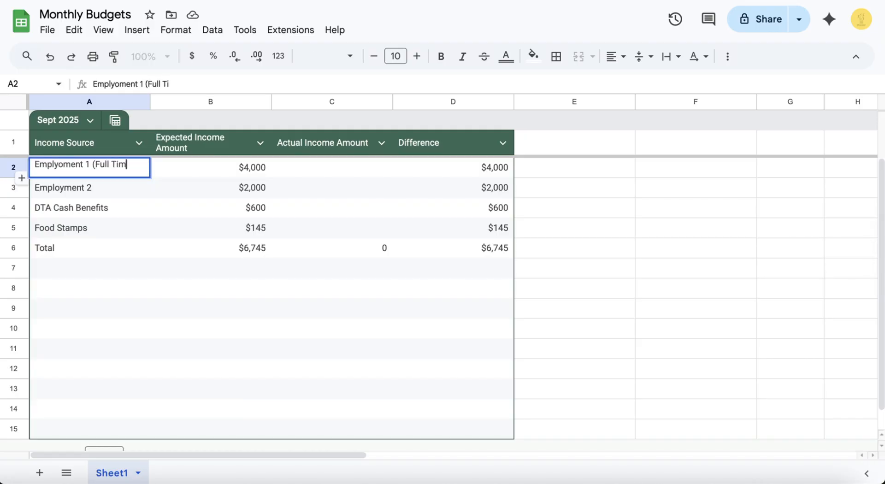
key(Return)
key(Return)
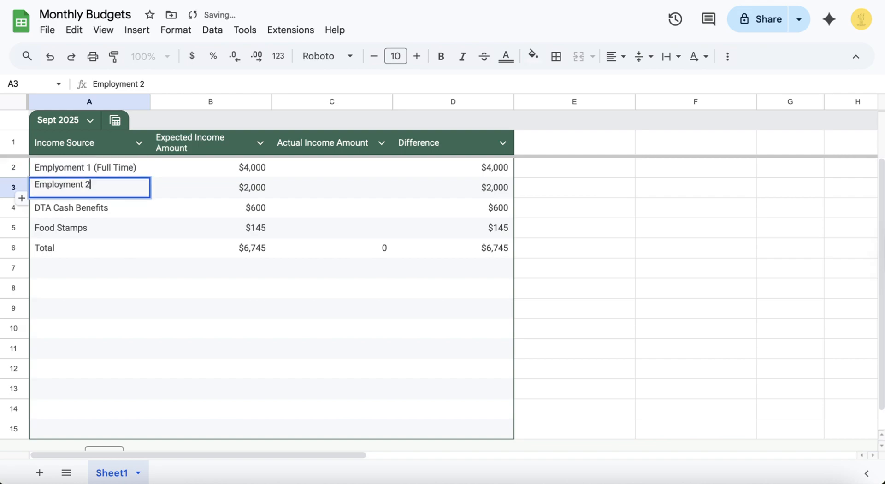
text((Part-)
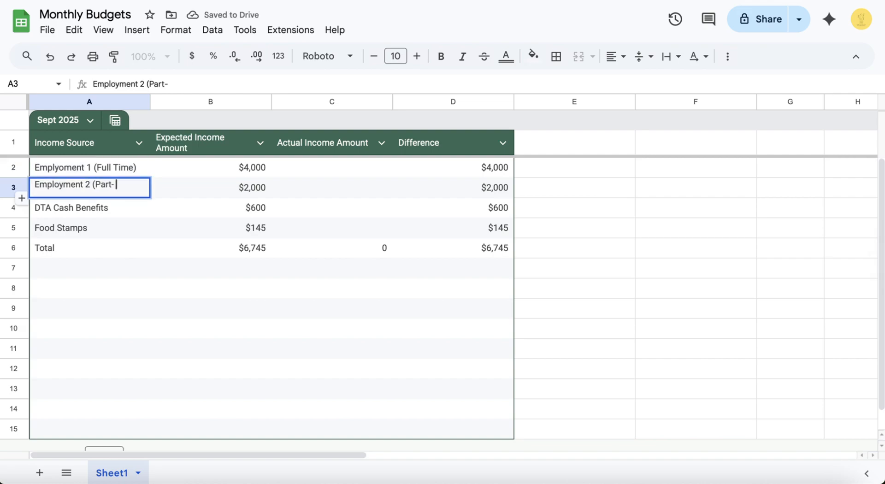
key(BackSpace)
text(Time))
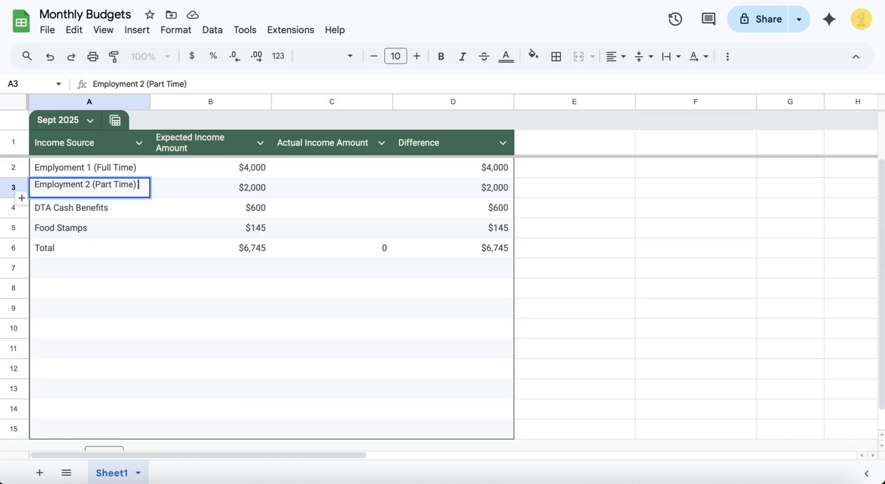
- Enter actual income amounts of $2987.43 for the full-time employment row and $1465.12 for the part-time row
double_click(332, 167)
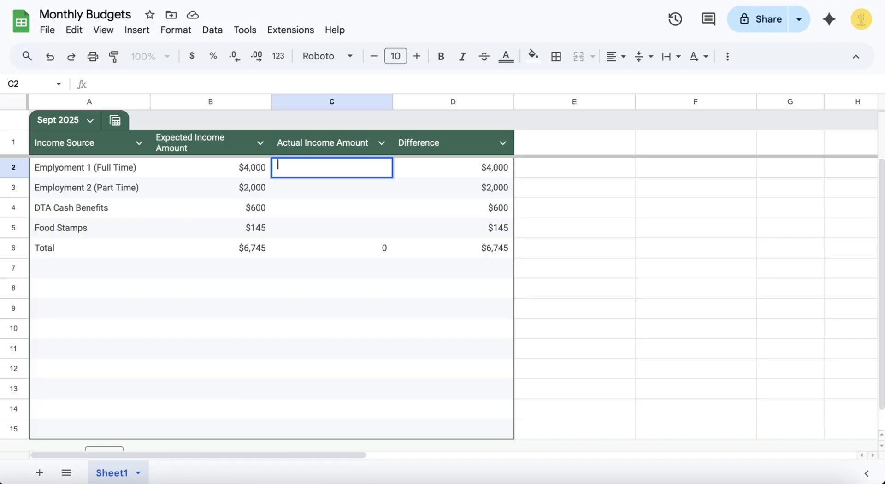
text(2,5)
key(BackSpace)
key(BackSpace)
key(BackSpace)
text($2987.)
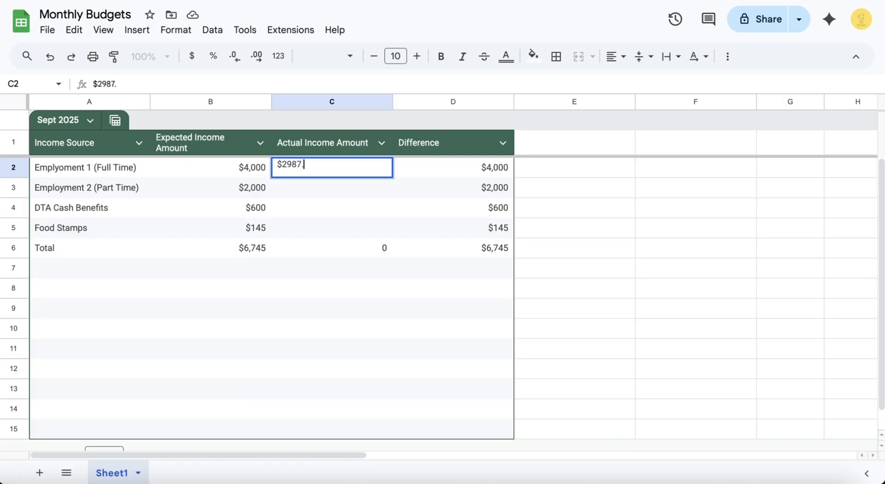
text(43)
key(Return)
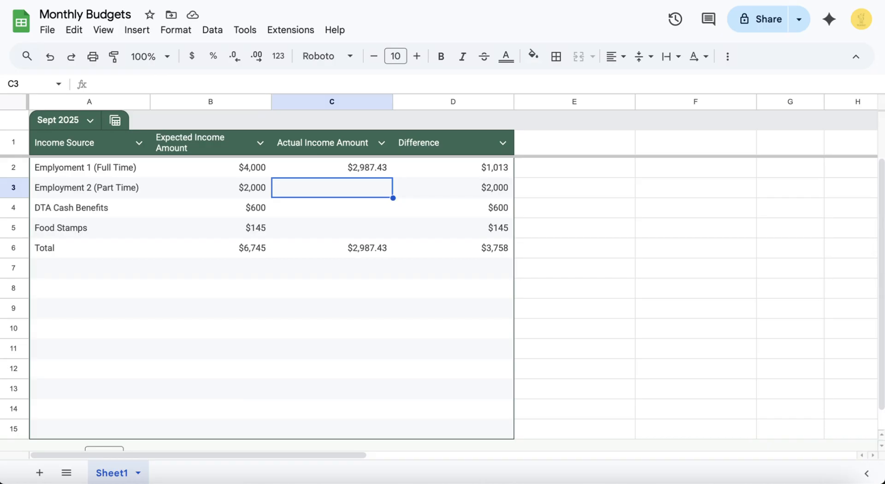
text($14)
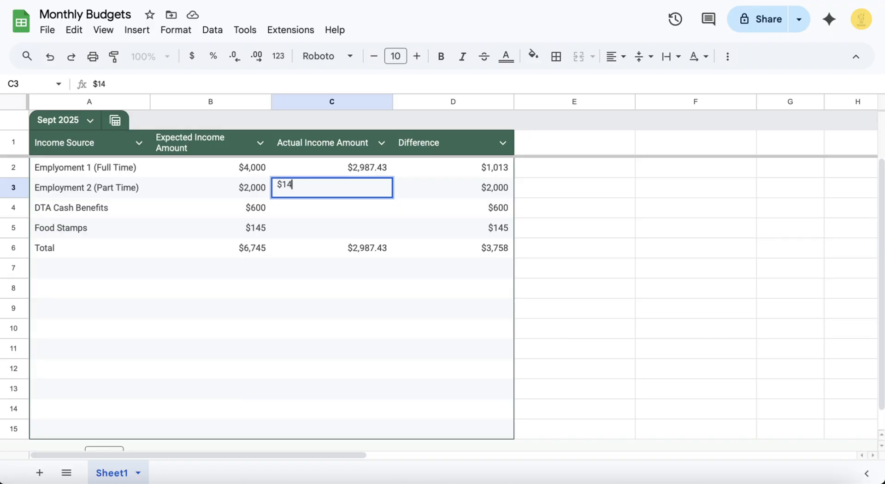
text(65.12)
click(332, 227)
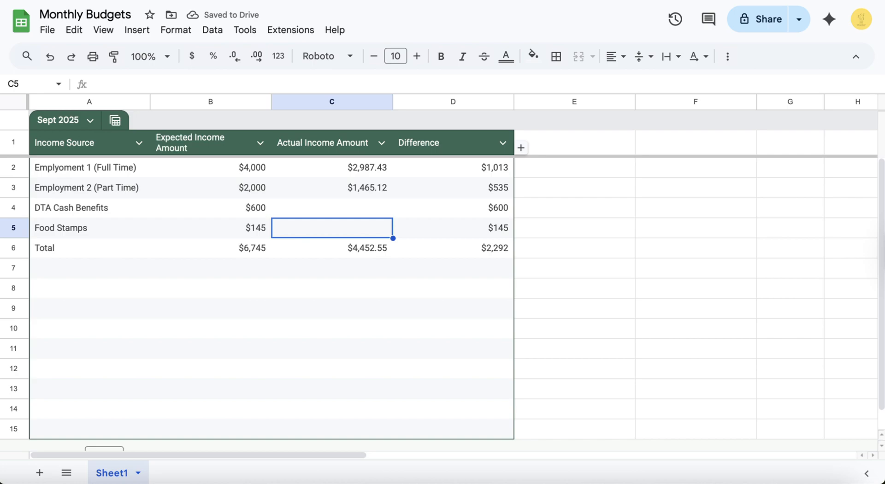
- Enter actual income amounts of $600 for DTA Cash Benefits and $145 for Food Stamps
click(332, 208)
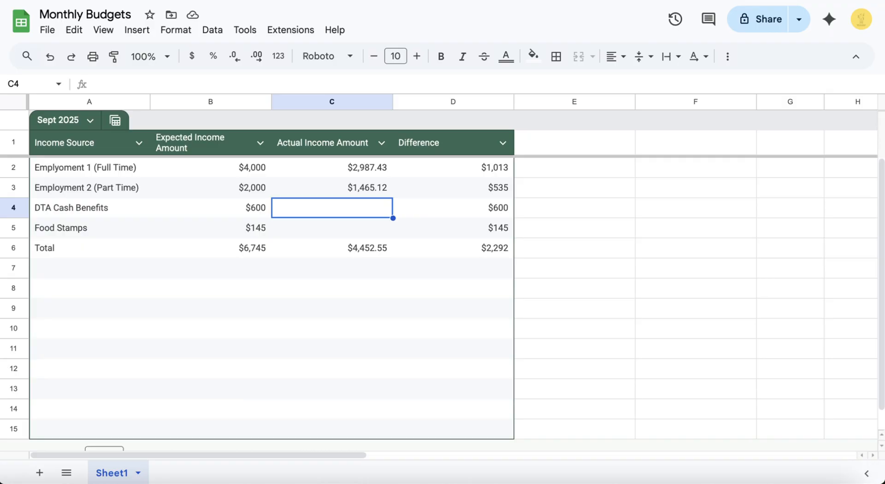
text($600)
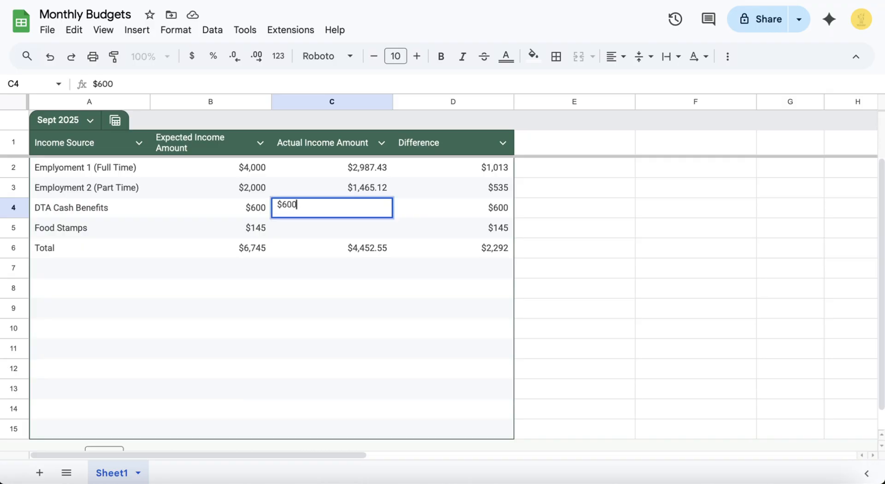
key(Return)
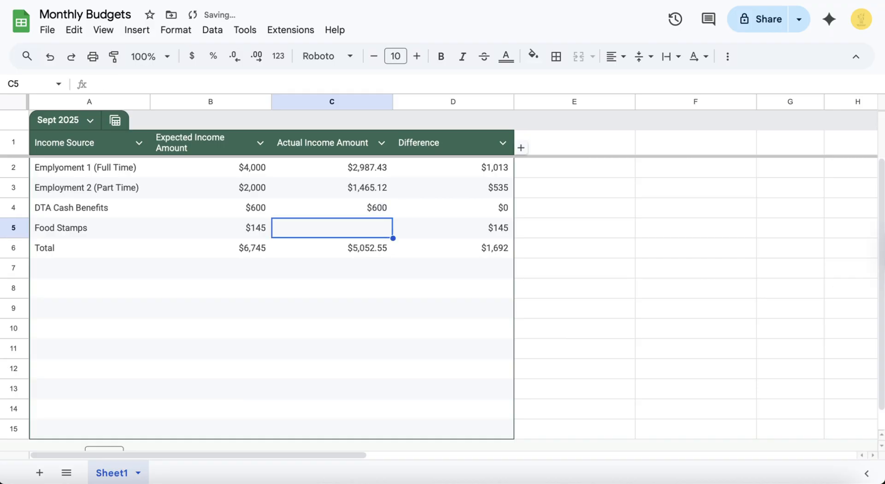
text($145)
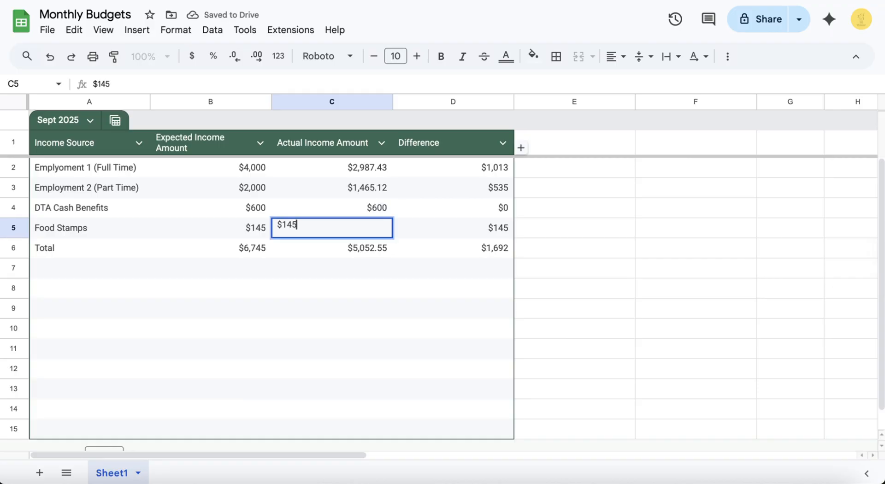
click(454, 309)
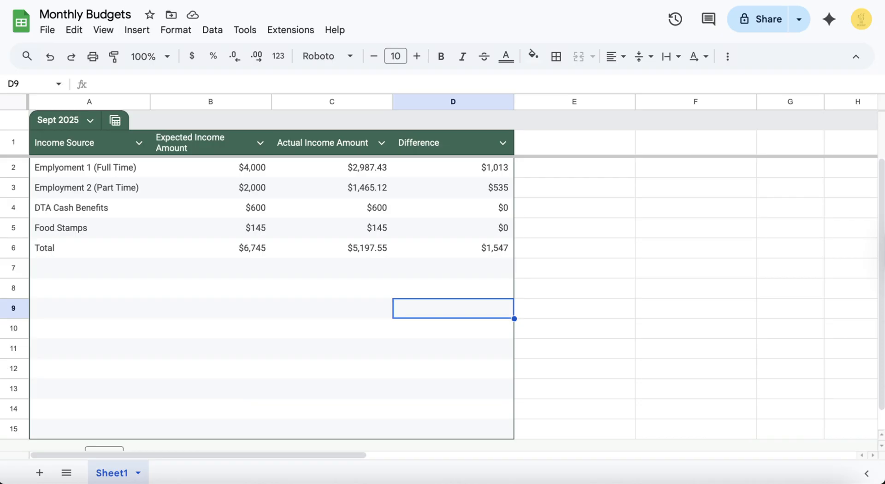
- Insert a chart from the income table range A1:D6, including the headers and the Total row
drag(83, 143, 454, 249)
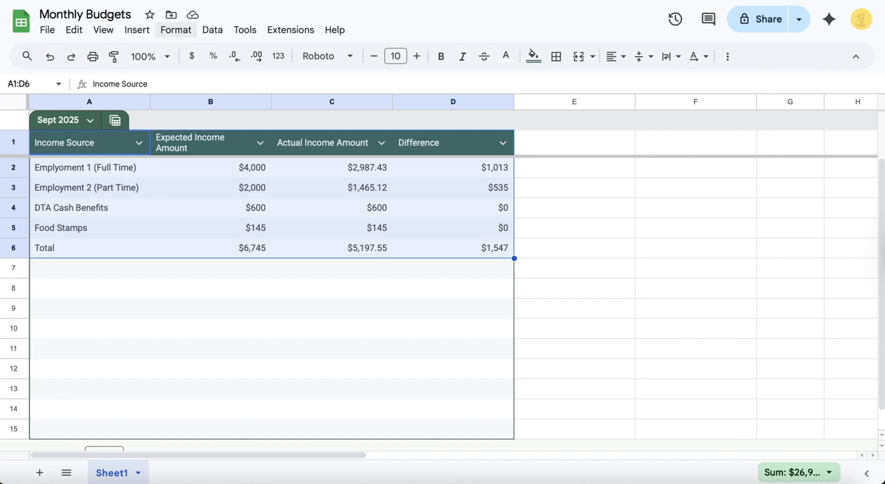
click(137, 29)
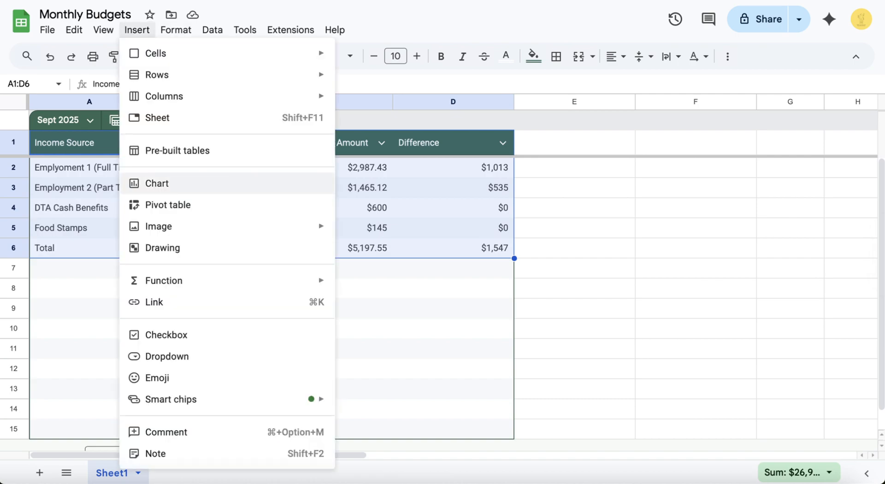
click(156, 183)
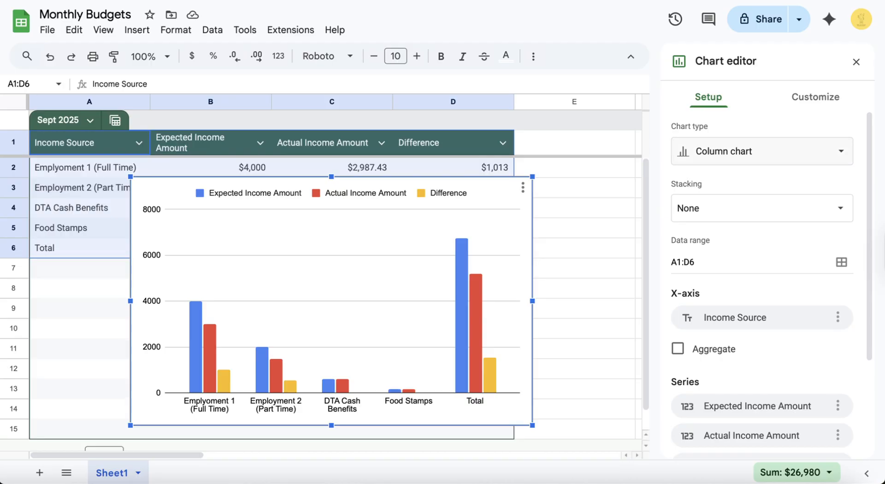
- Try the combo chart type on the income chart and switch back to the column chart type
click(762, 151)
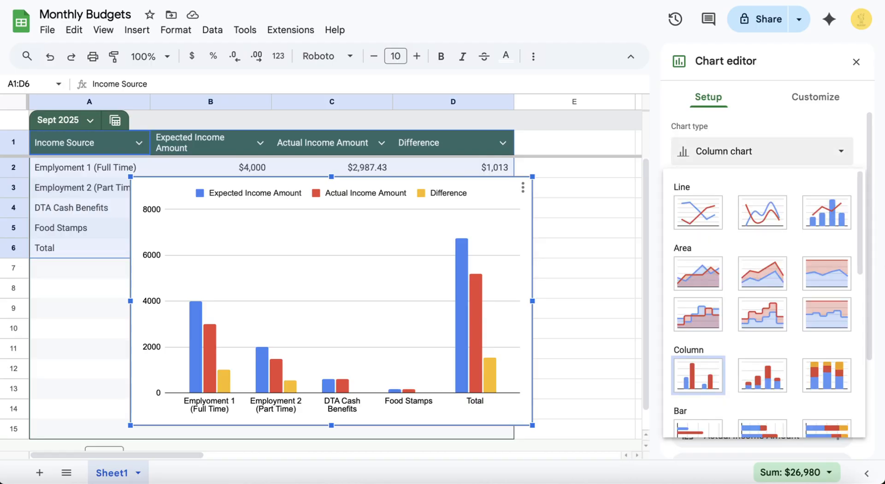
scroll(827, 273, down, 3)
scroll(827, 273, up, 3)
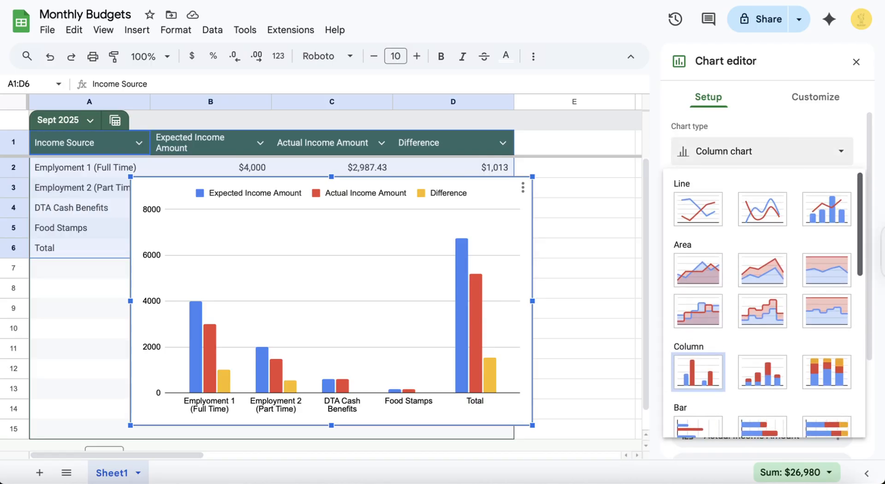
click(827, 213)
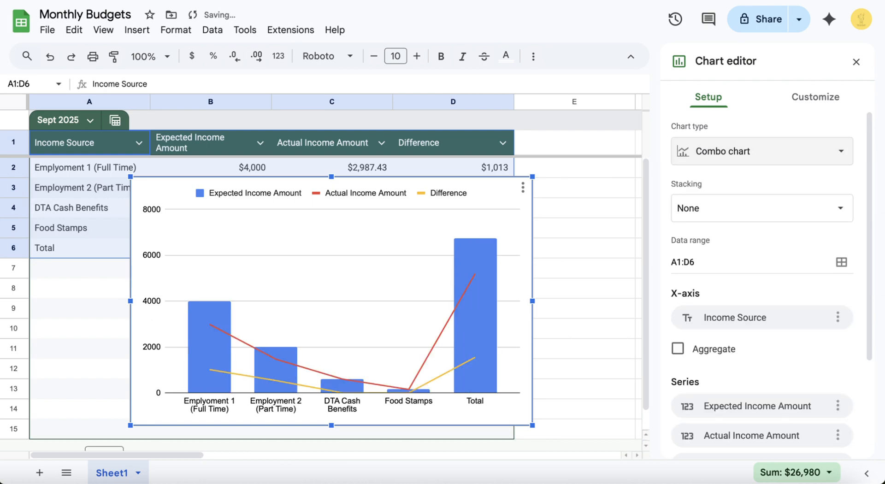
click(762, 152)
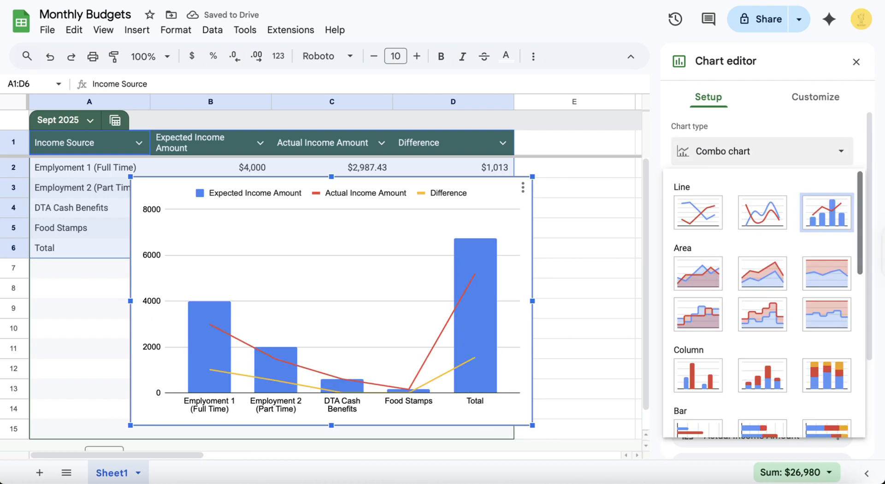
click(698, 375)
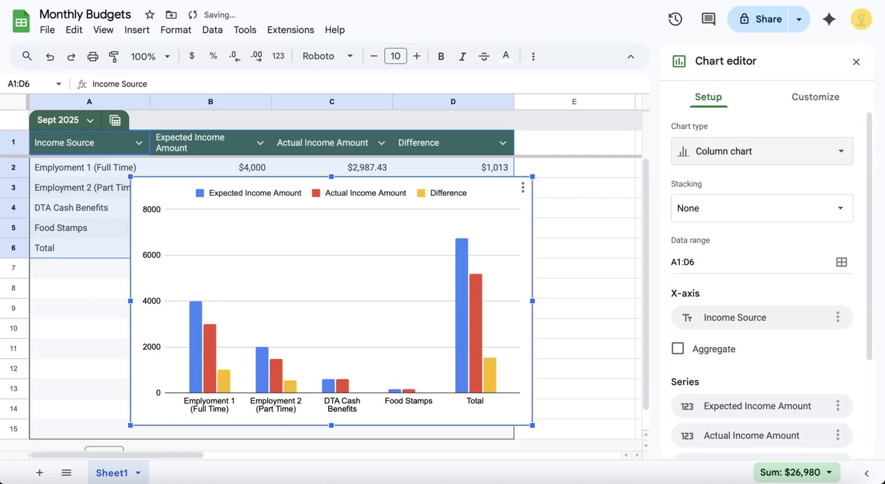
- Set the column chart's title to "September 2025 Budget"
scroll(766, 284, down, 3)
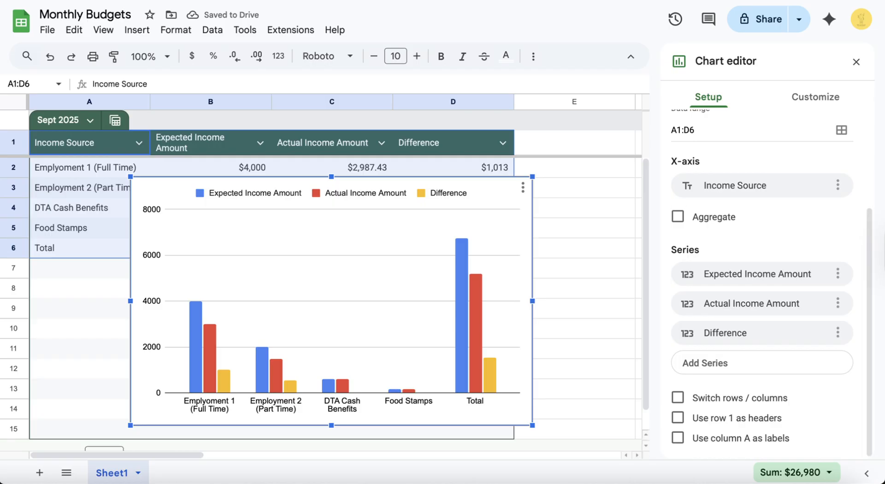
click(816, 97)
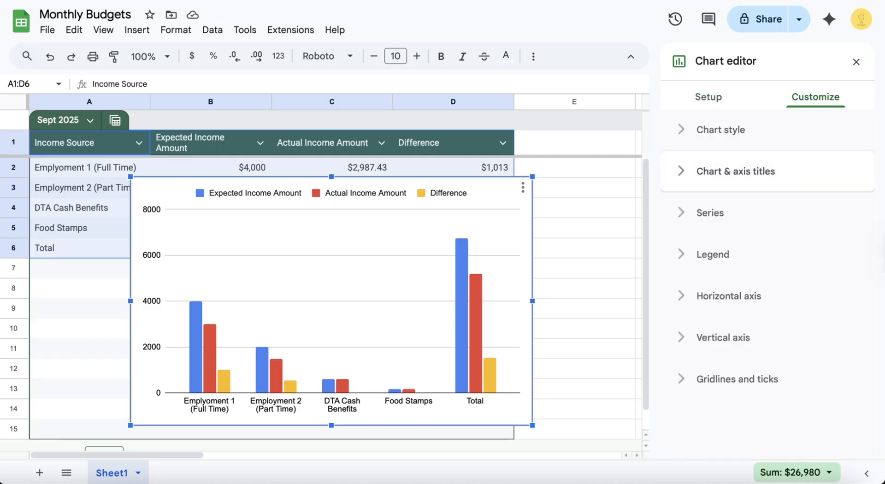
click(736, 171)
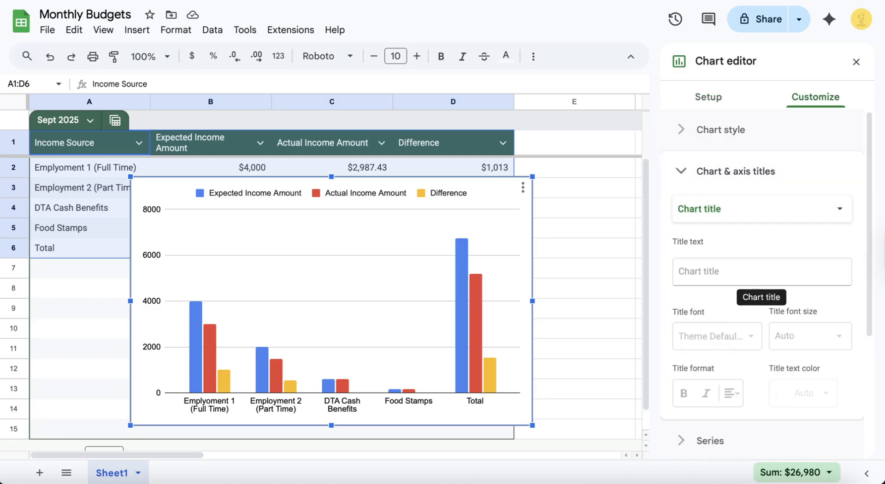
click(761, 272)
text(September)
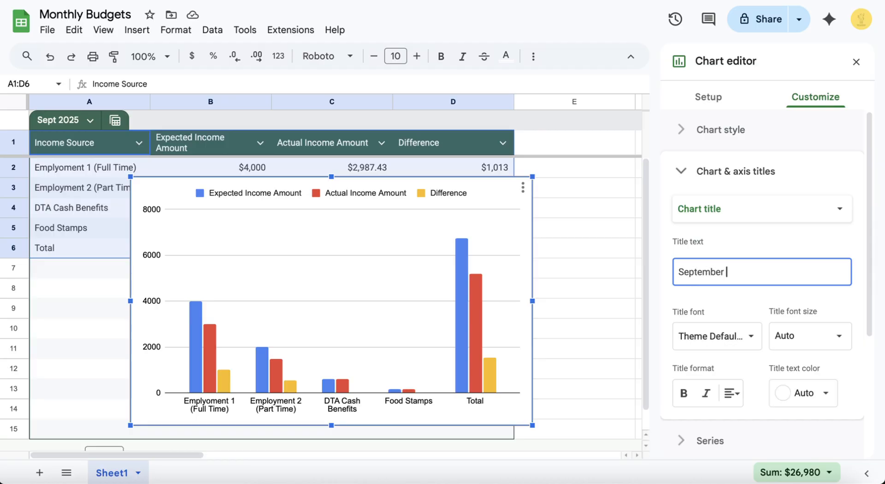
text( 2025)
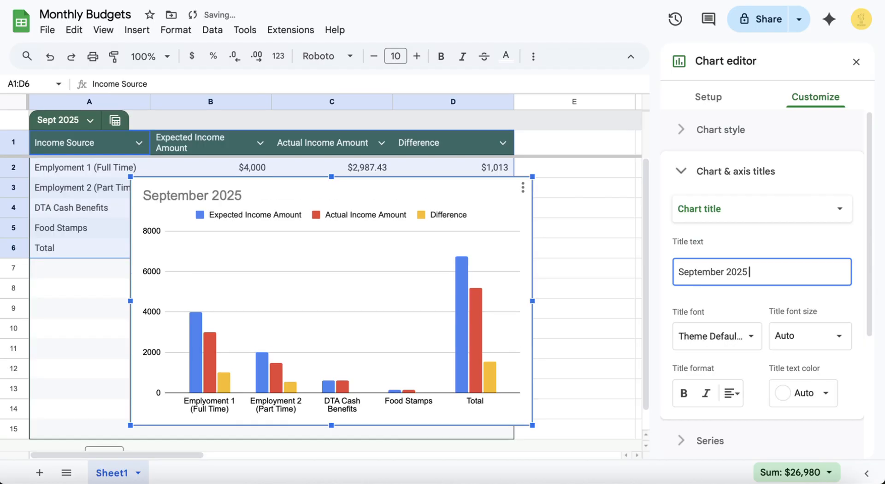
text( Buget)
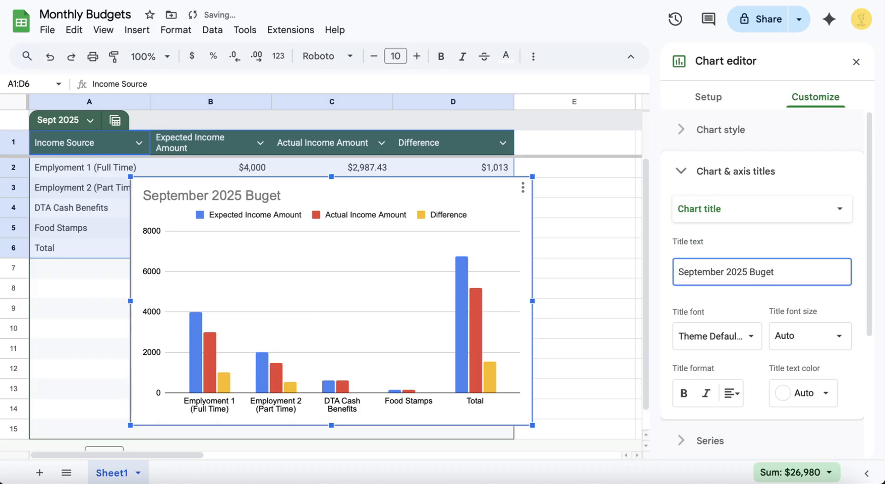
key(BackSpace)
key(BackSpace)
key(BackSpace)
text(dget)
key(Return)
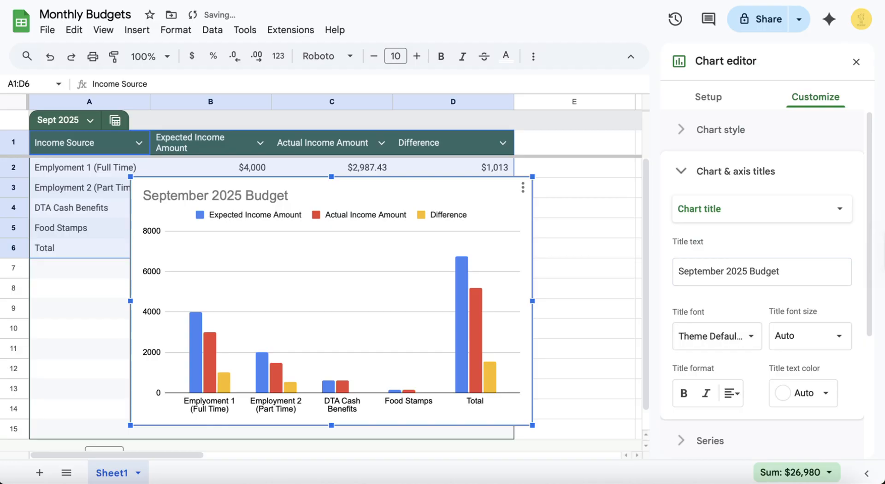
- Move the September 2025 Budget chart out of the data sheet onto its own sheet
scroll(767, 277, down, 4)
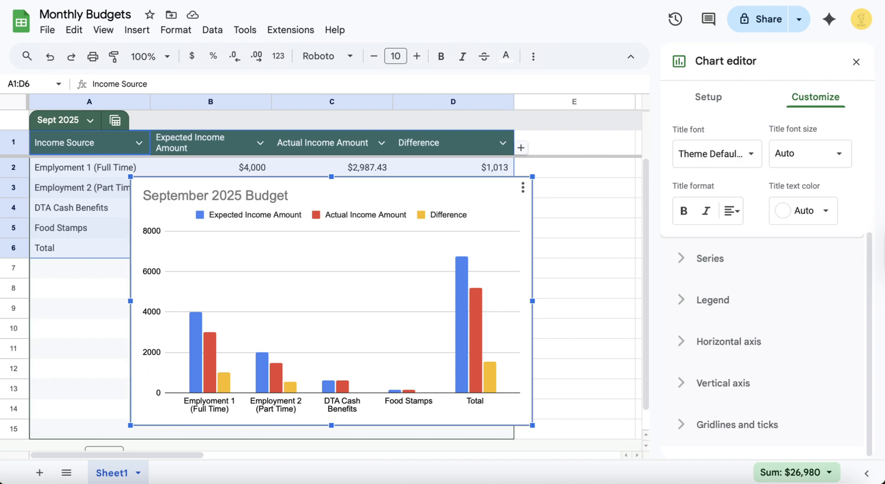
drag(350, 277, 391, 231)
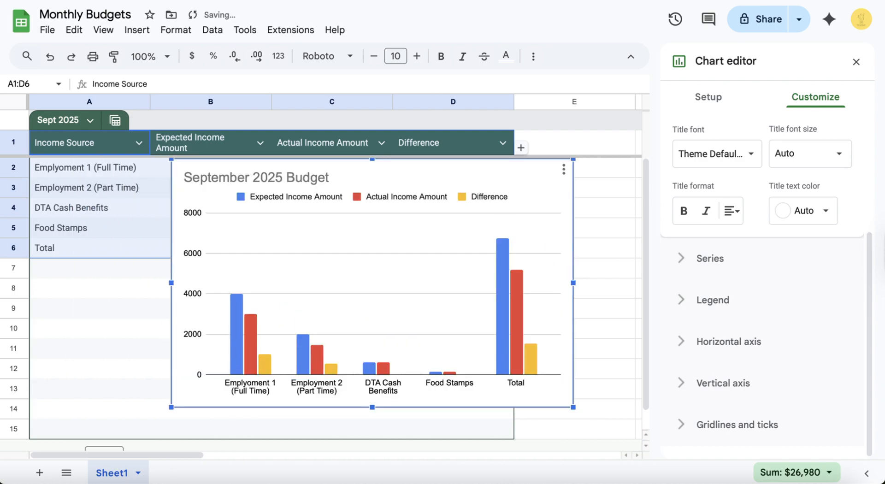
click(563, 169)
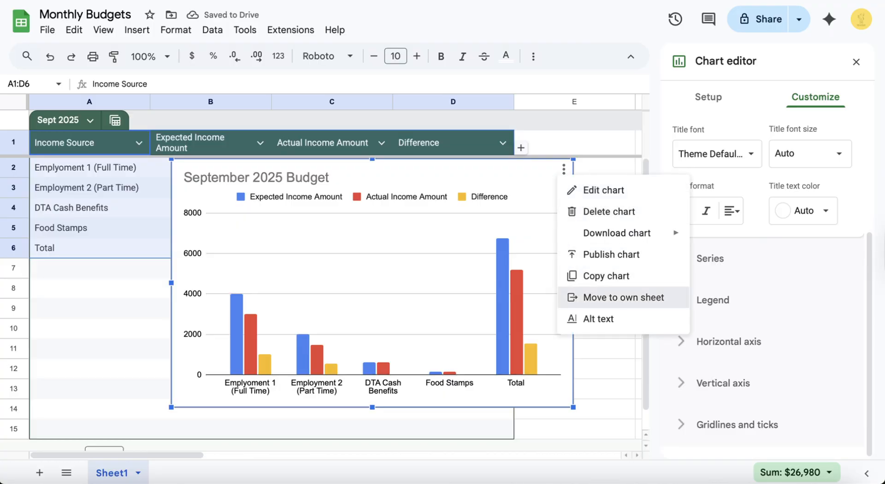
click(624, 298)
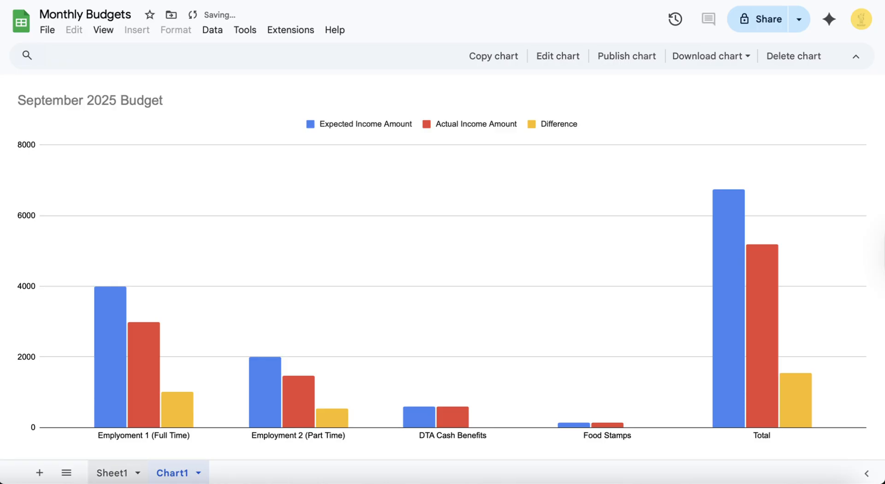
- Rename the data sheet Sheet1 as "9/2025 Budget"
click(112, 473)
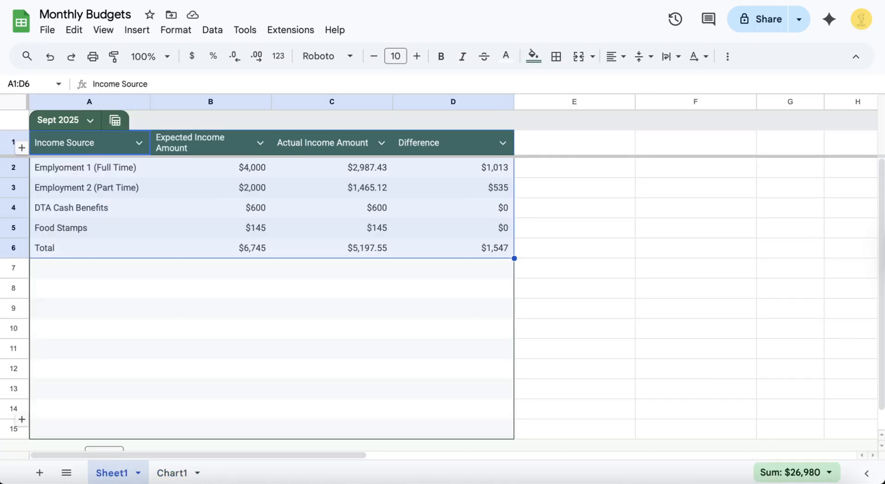
click(211, 409)
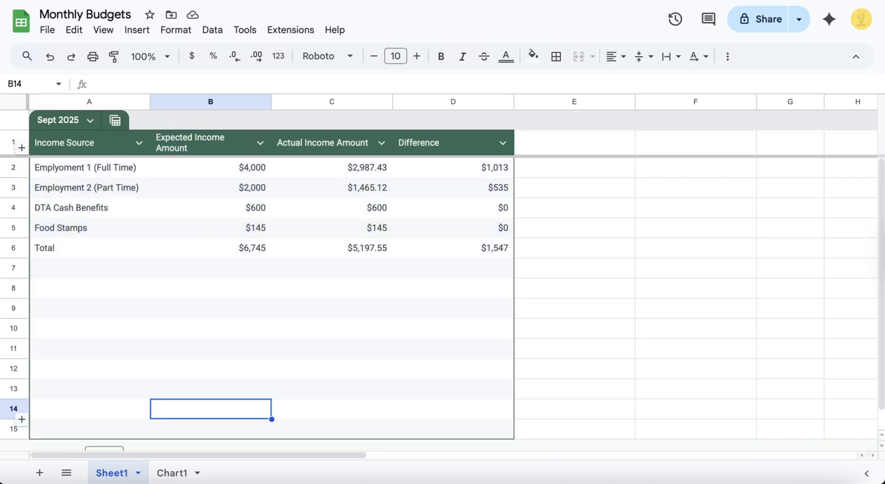
double_click(112, 473)
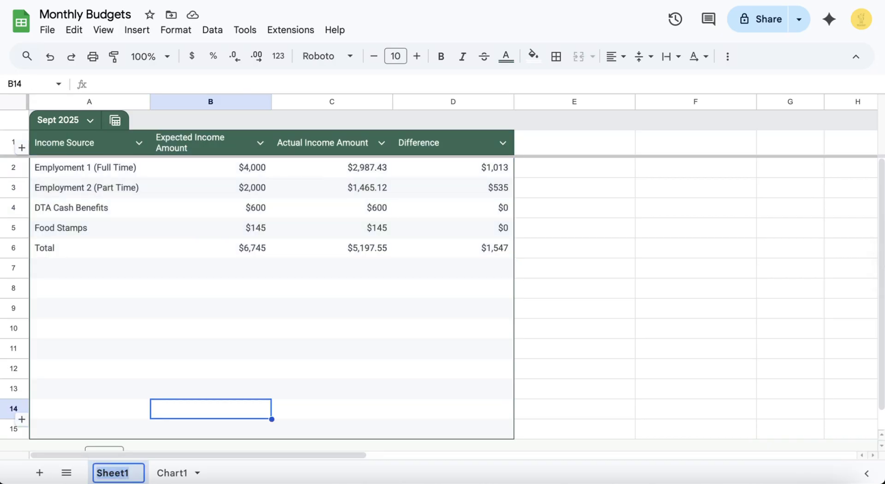
text(9/)
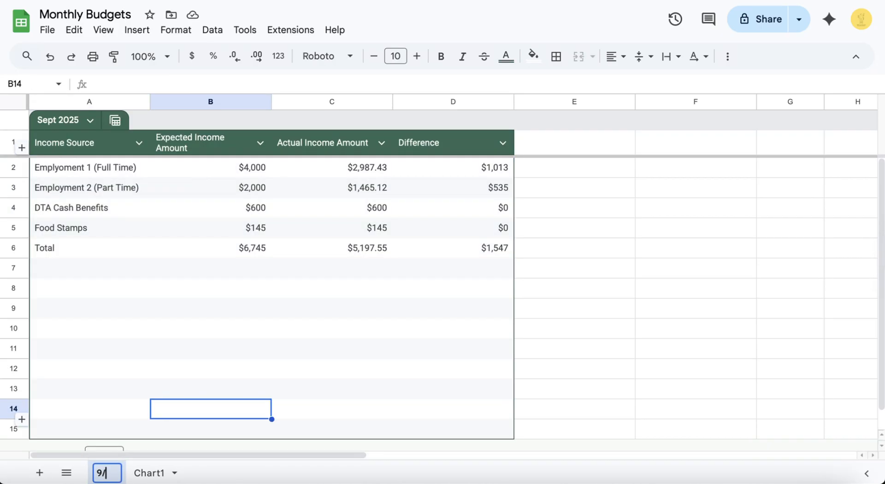
text(2025 Budget)
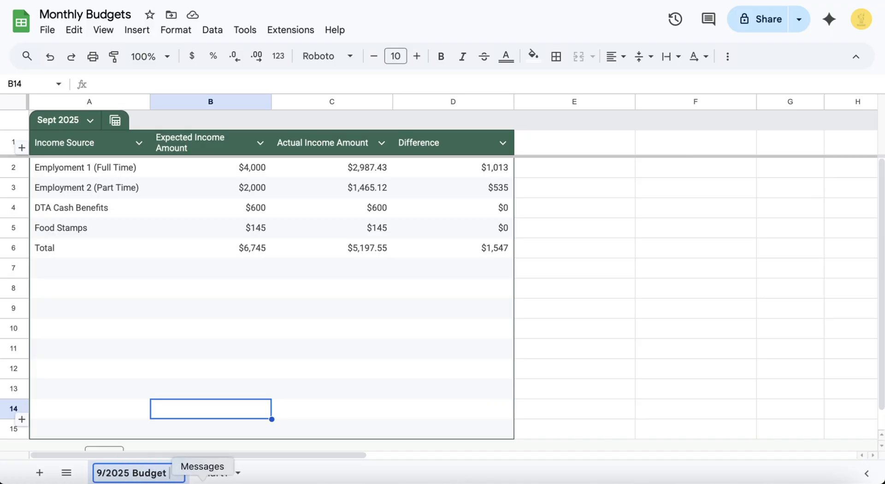
- Rename the chart sheet Chart1 as "09/2025 Budget Graph"
click(205, 473)
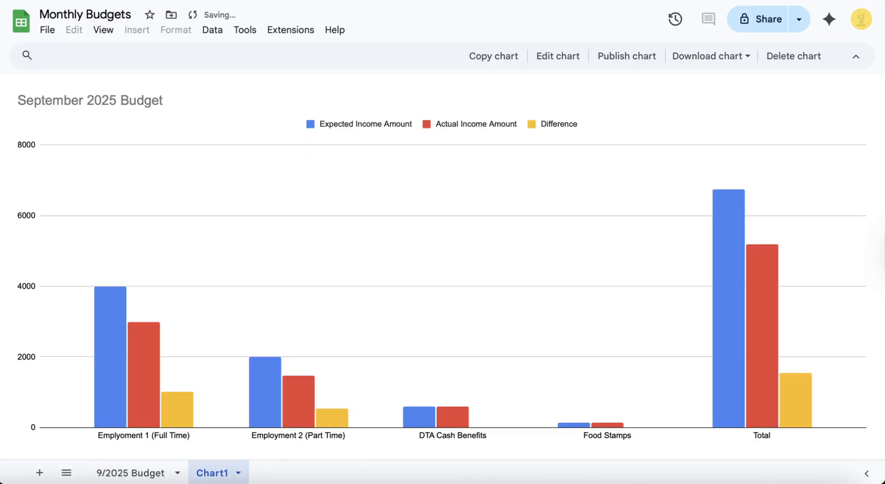
double_click(206, 474)
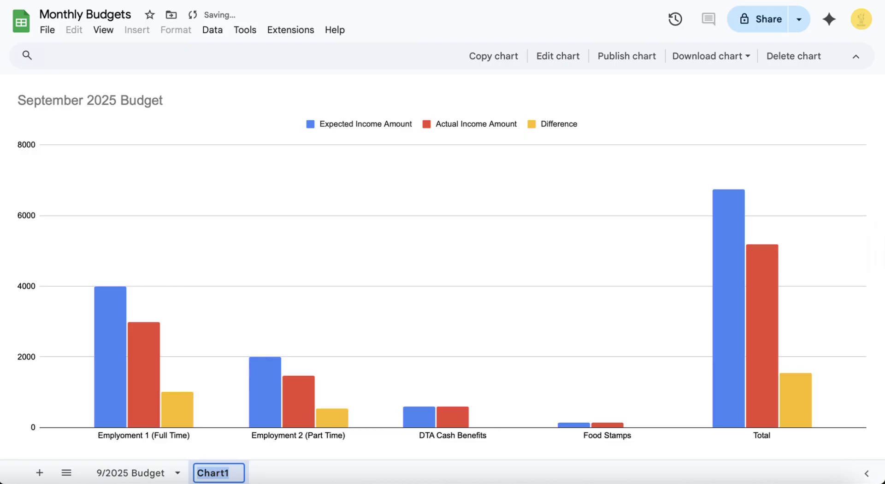
text(09)
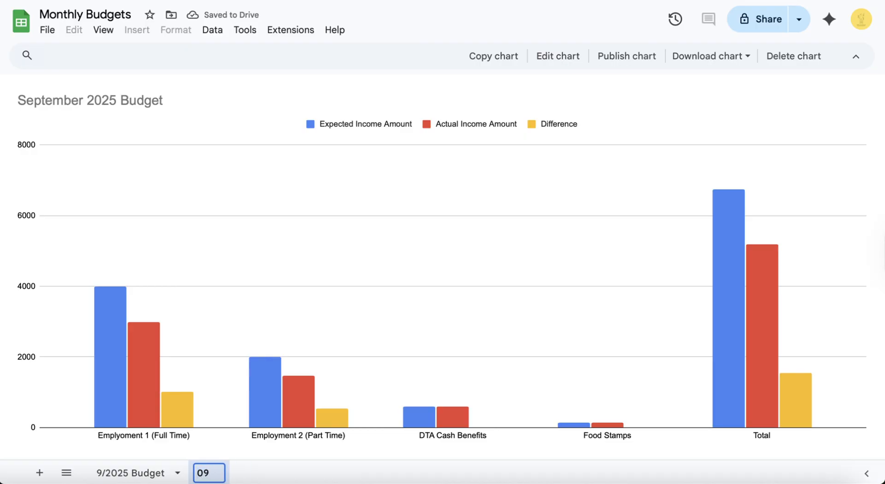
text(/2025)
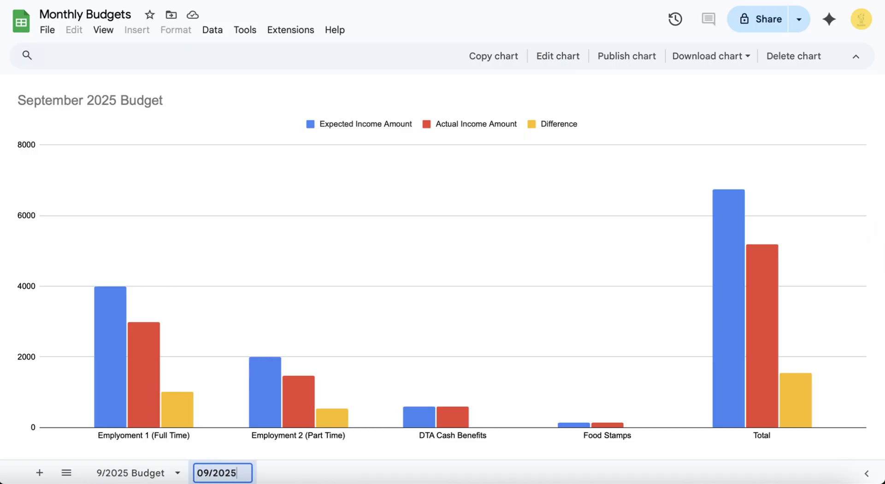
text( Budget )
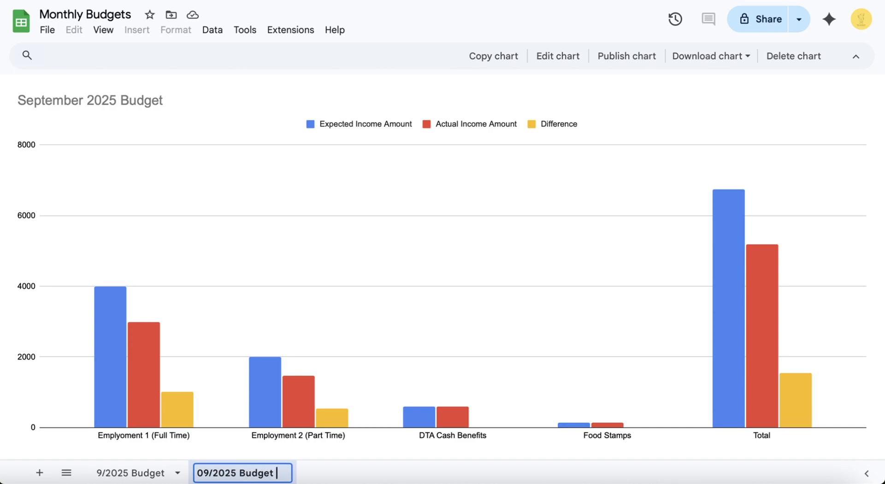
text(Graph)
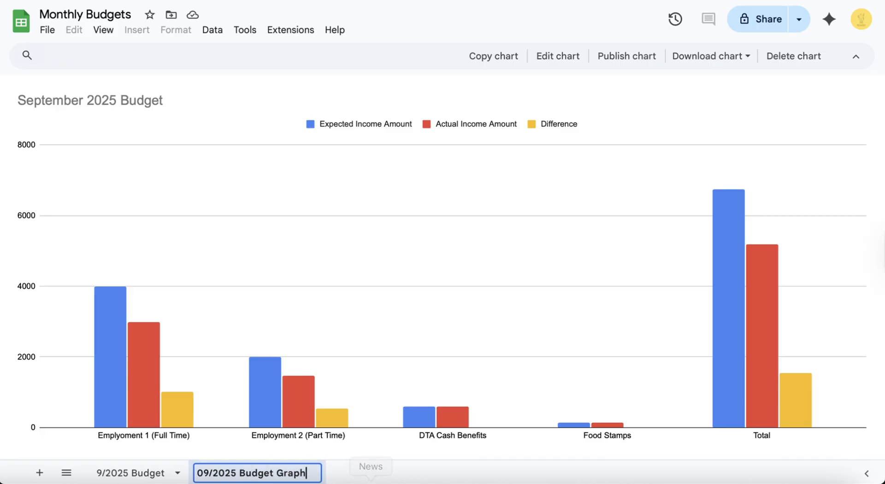
key(Return)
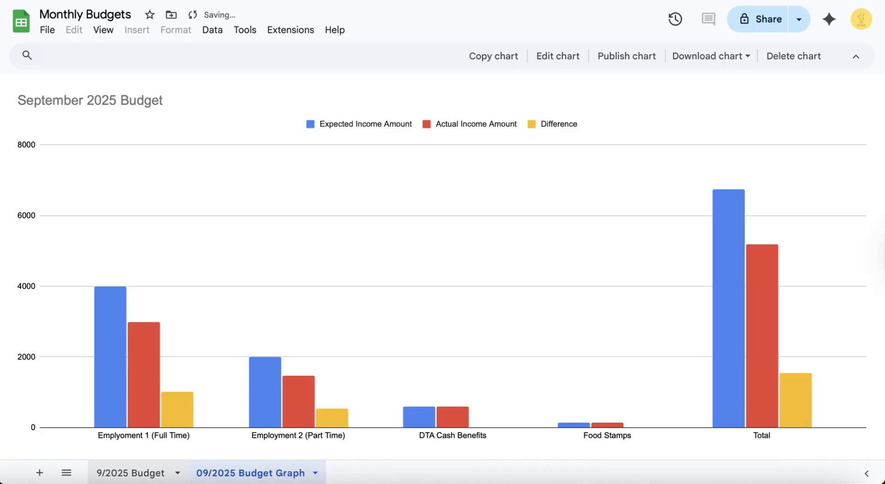
- Insert an empty row below the Food Stamps row in the Sept 2025 table on the 9/2025 Budget sheet
click(130, 473)
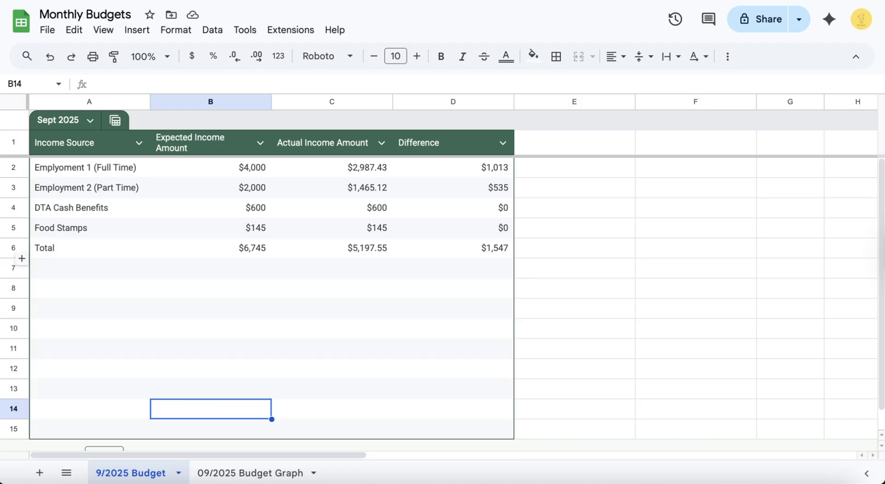
click(13, 228)
click(13, 247)
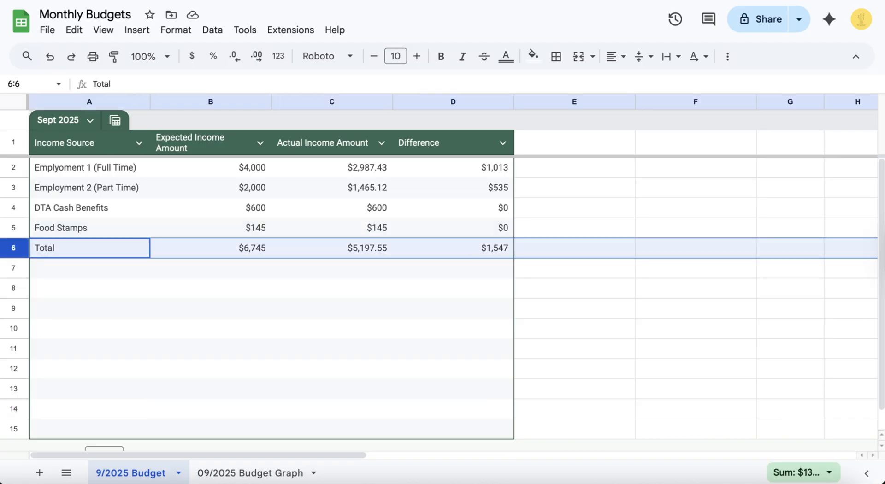
click(13, 230)
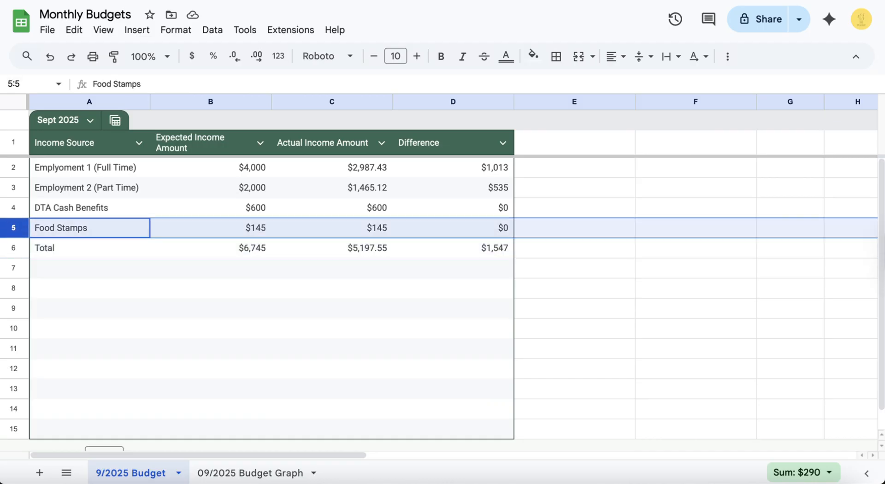
click(137, 30)
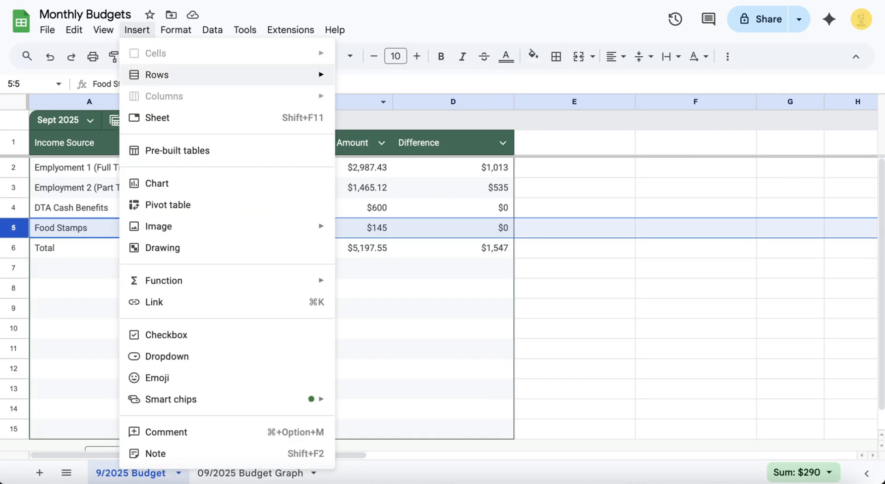
mouse_move(157, 75)
click(406, 101)
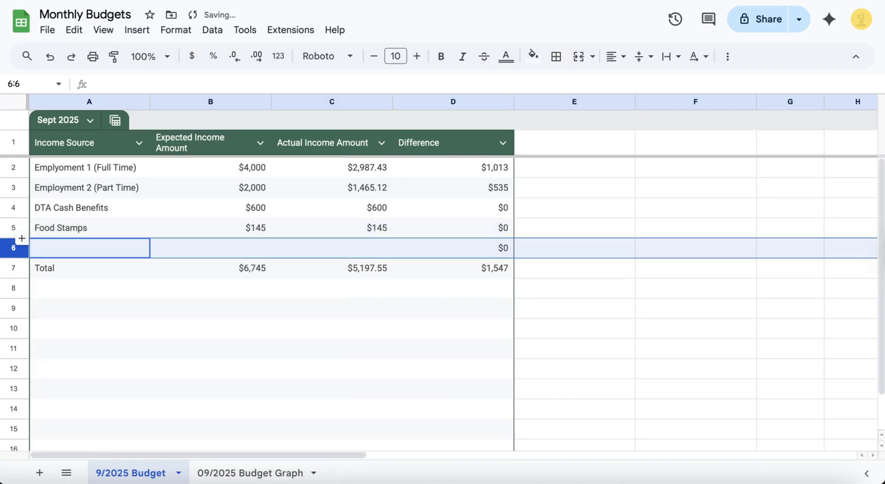
- Fill the empty row above Total with income source "Bonus", expected income amount 0 and actual income amount 789
double_click(78, 251)
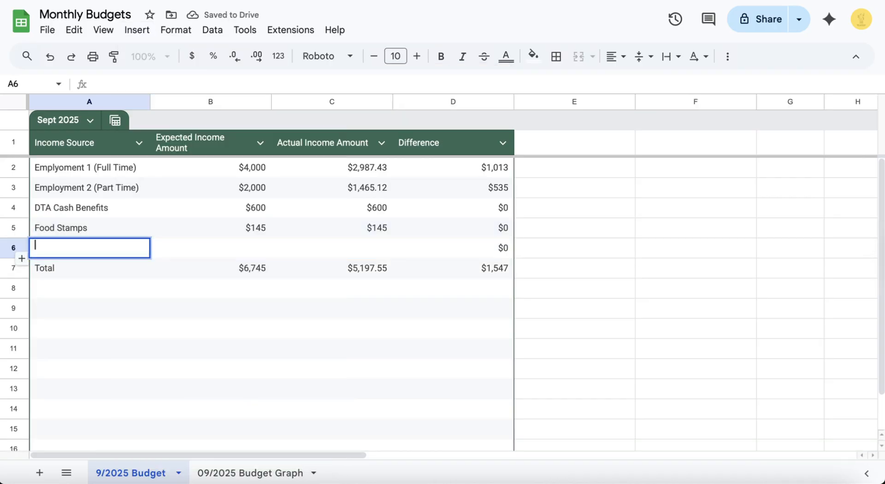
text(Bonus)
key(BackSpace)
key(BackSpace)
text(us)
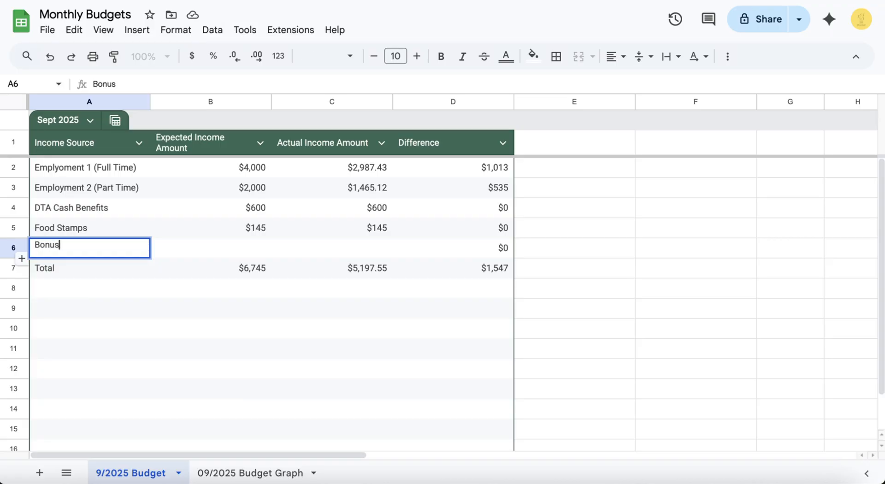
key(Tab)
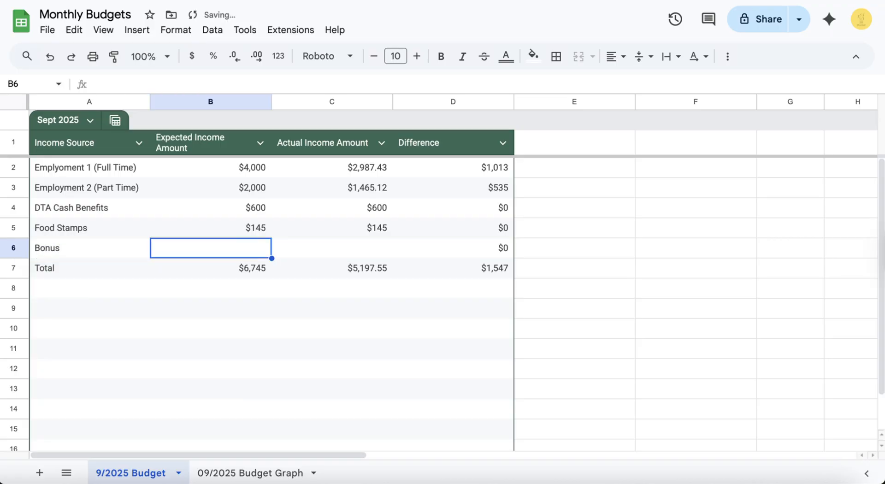
text(0)
key(Tab)
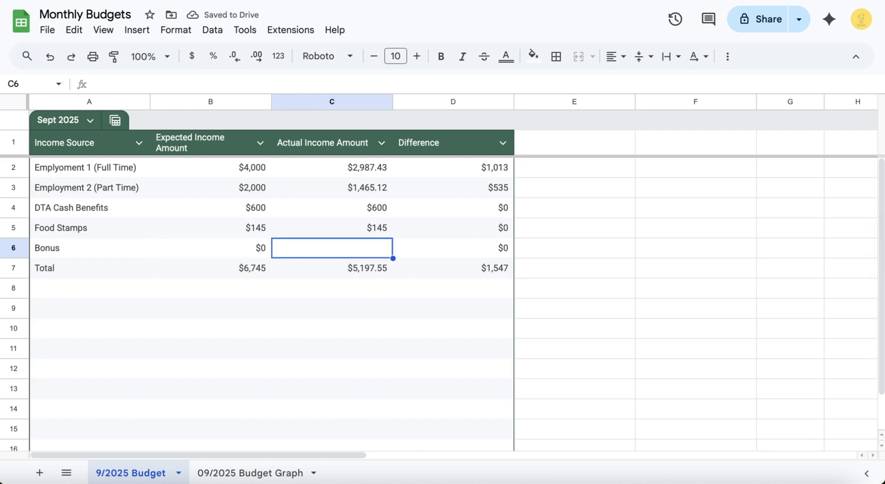
text(789)
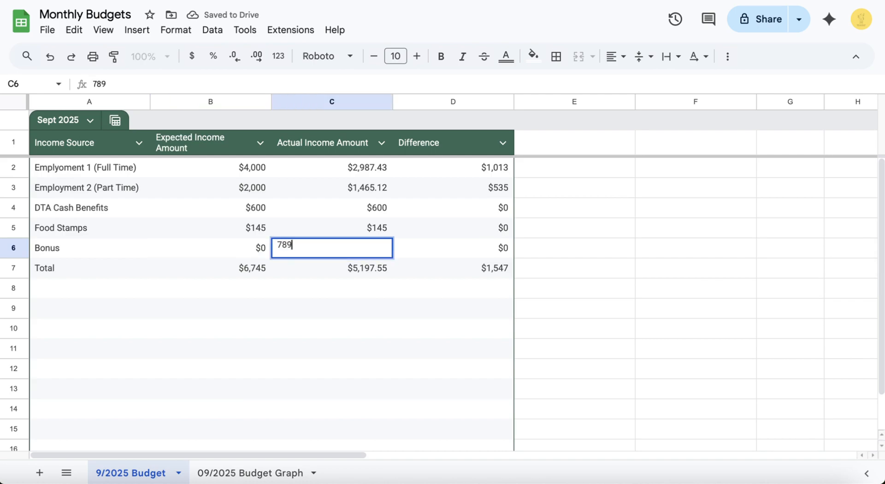
click(332, 329)
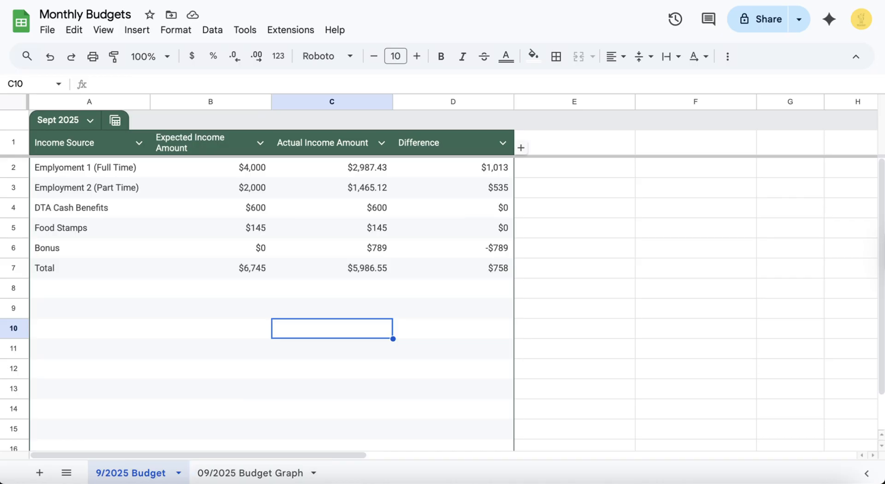
- Check the Bonus bars on the 09/2025 Budget Graph sheet and set Bonus's expected income amount to 900 on the 9/2025 Budget sheet
click(251, 473)
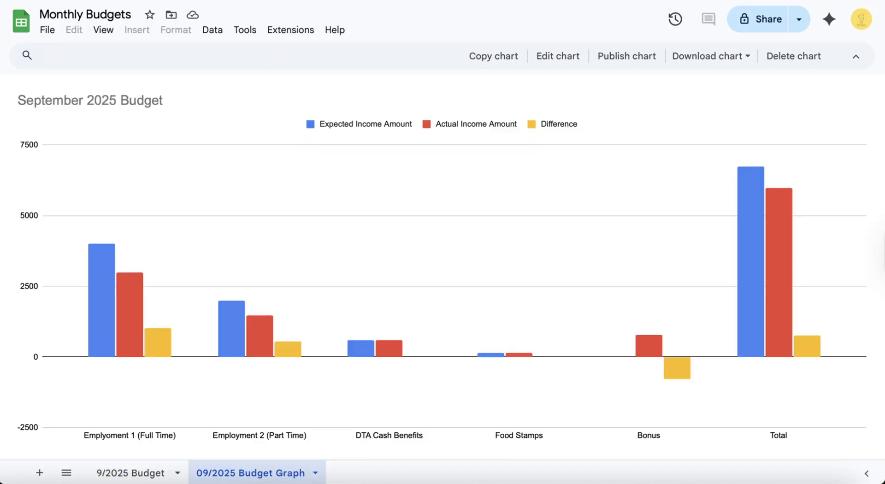
mouse_move(676, 373)
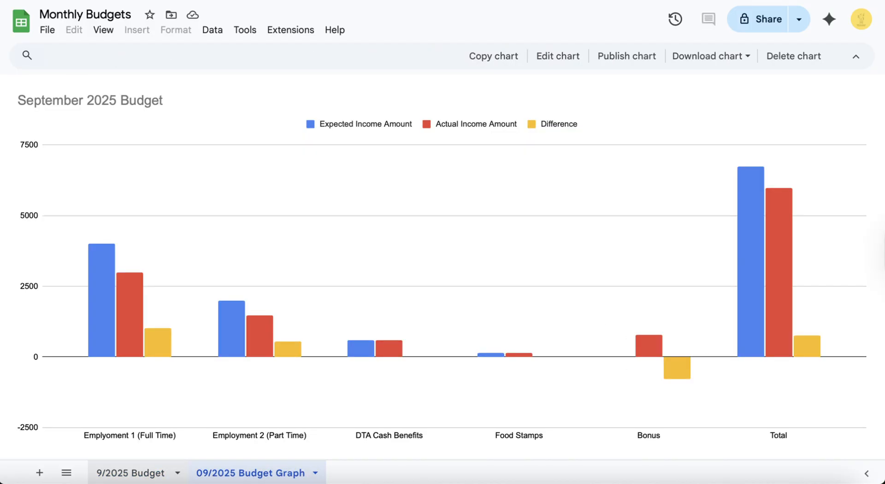
click(130, 473)
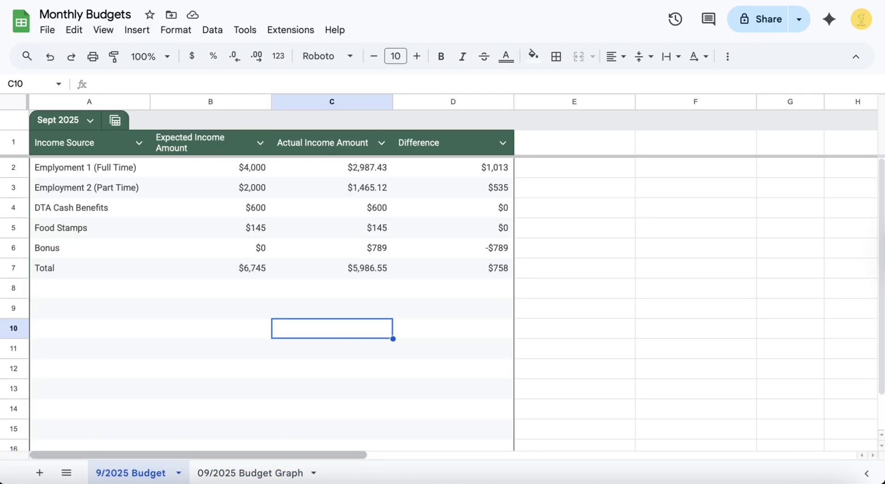
click(250, 473)
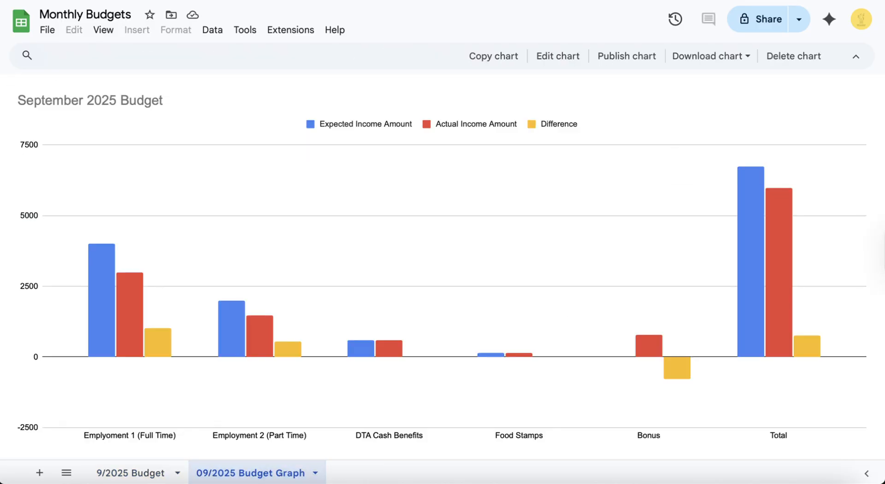
click(130, 473)
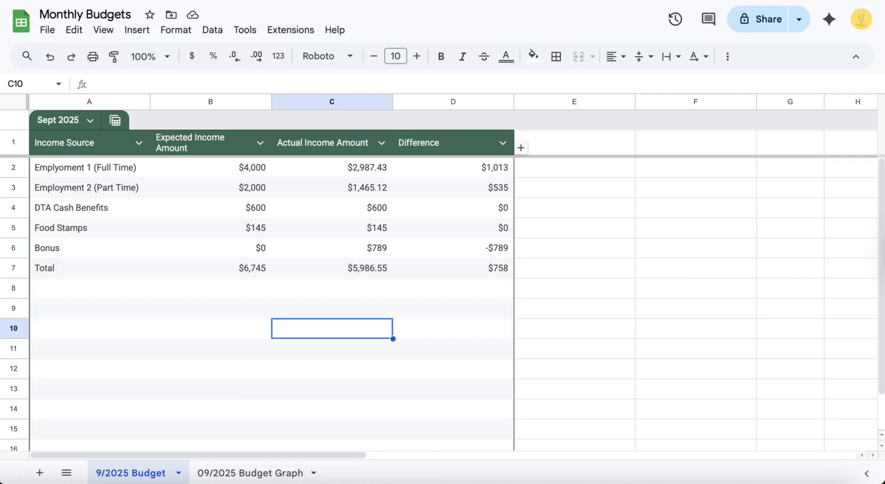
click(453, 248)
double_click(211, 248)
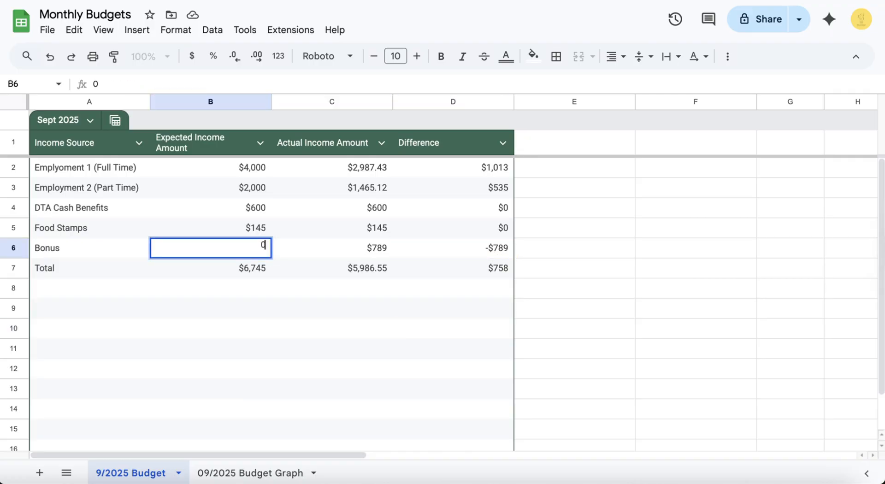
key(BackSpace)
text(900)
key(Tab)
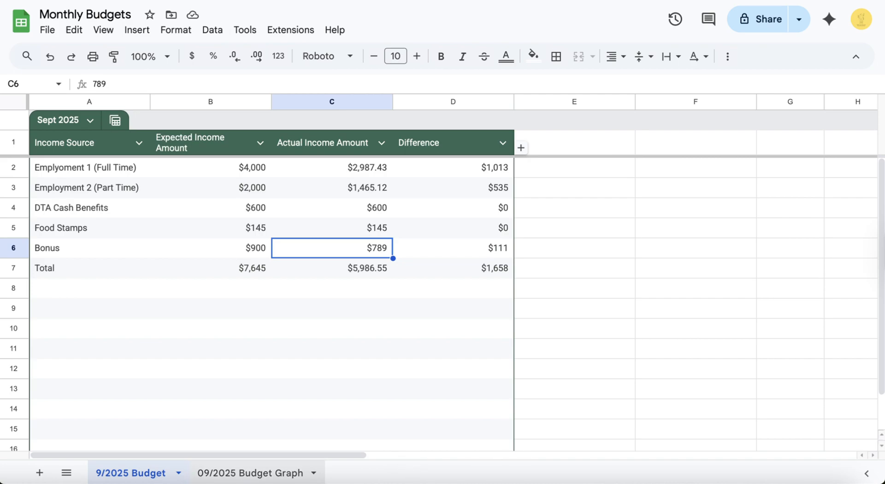
- Examine the Bonus, Total and full-time employment bars on the 09/2025 Budget Graph sheet and compare them with the 9/2025 Budget table
click(250, 473)
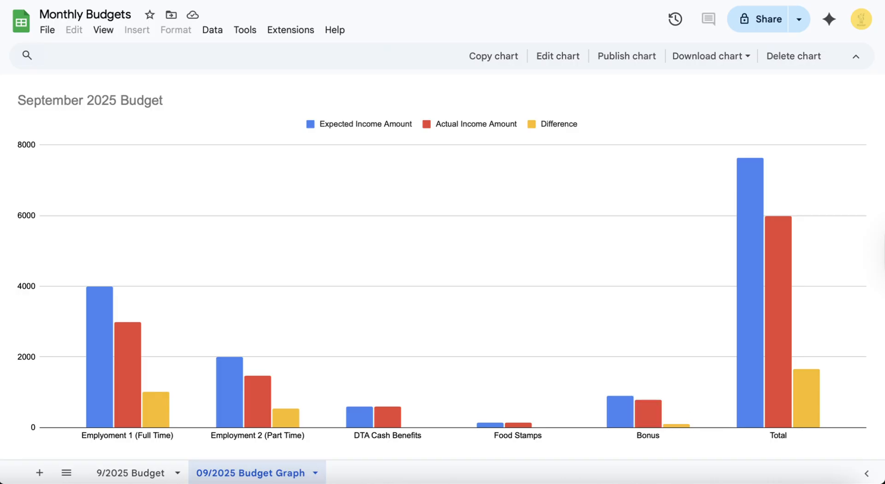
mouse_move(648, 415)
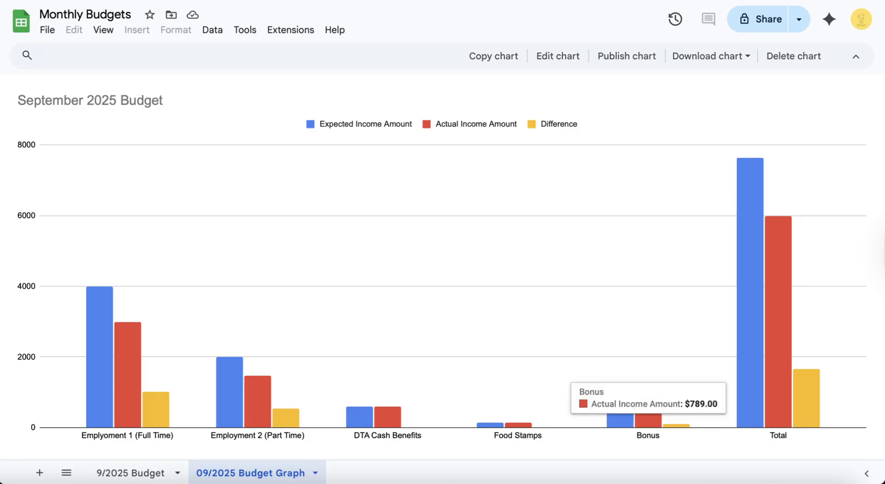
mouse_move(778, 233)
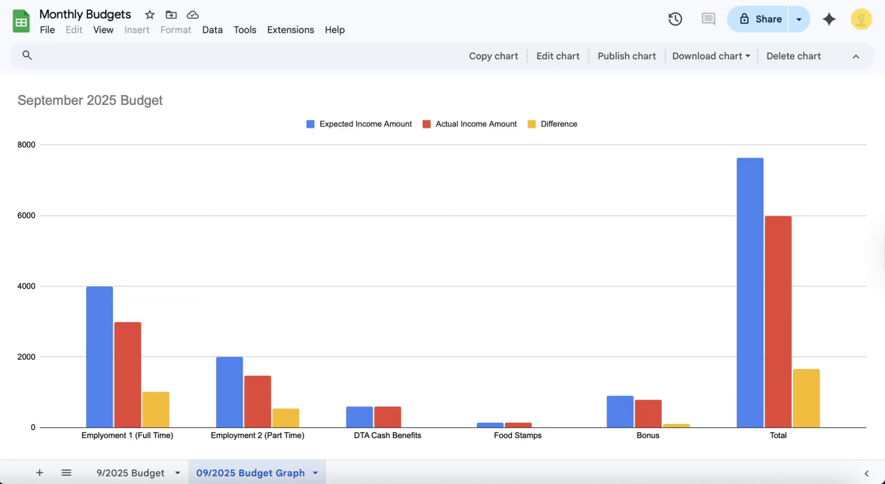
mouse_move(750, 177)
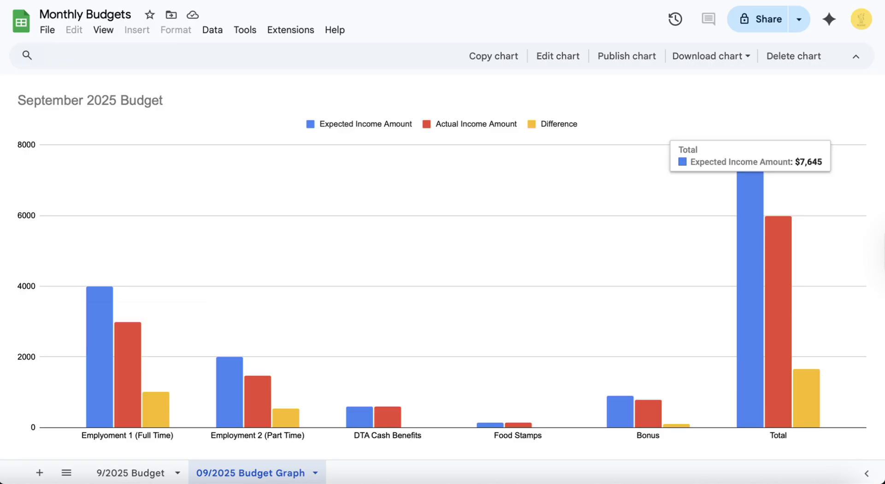
mouse_move(778, 277)
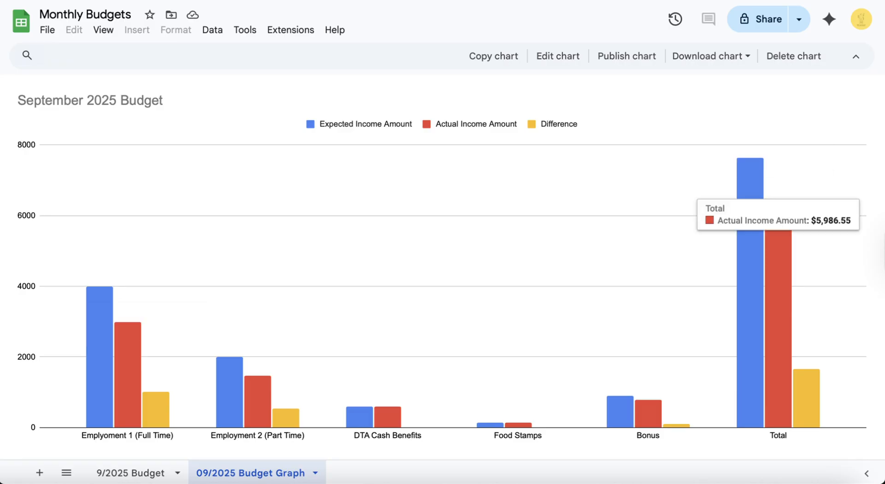
mouse_move(806, 396)
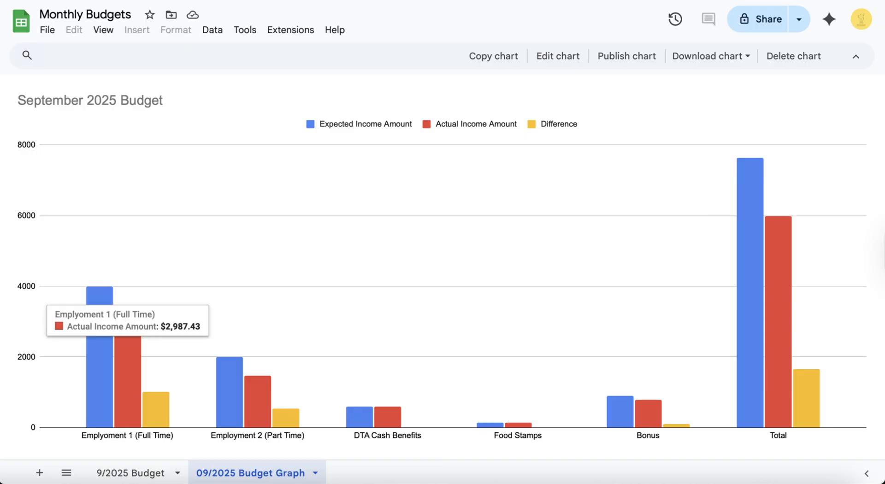
click(130, 472)
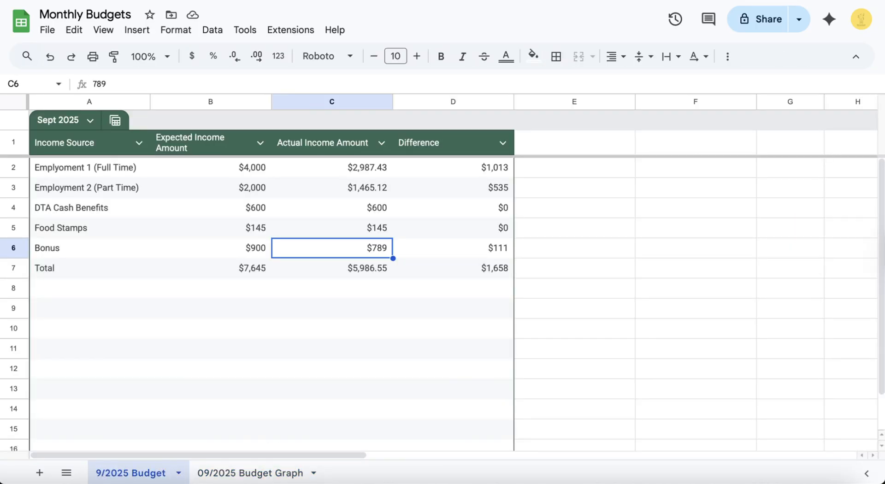
click(250, 472)
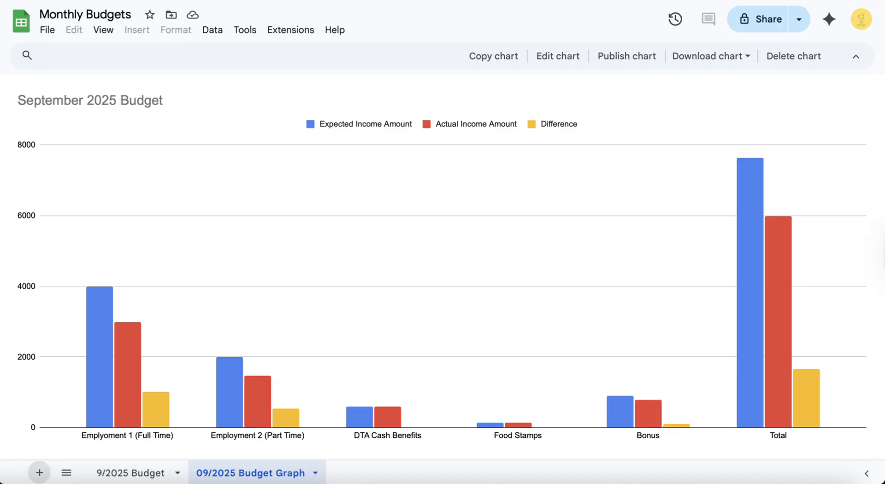
- Add a new sheet to the spreadsheet and name it "Expenses"
click(39, 473)
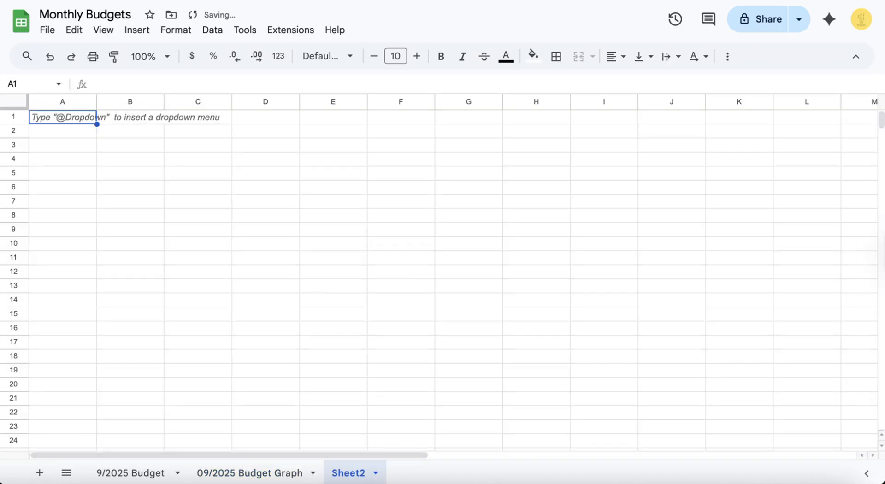
double_click(349, 473)
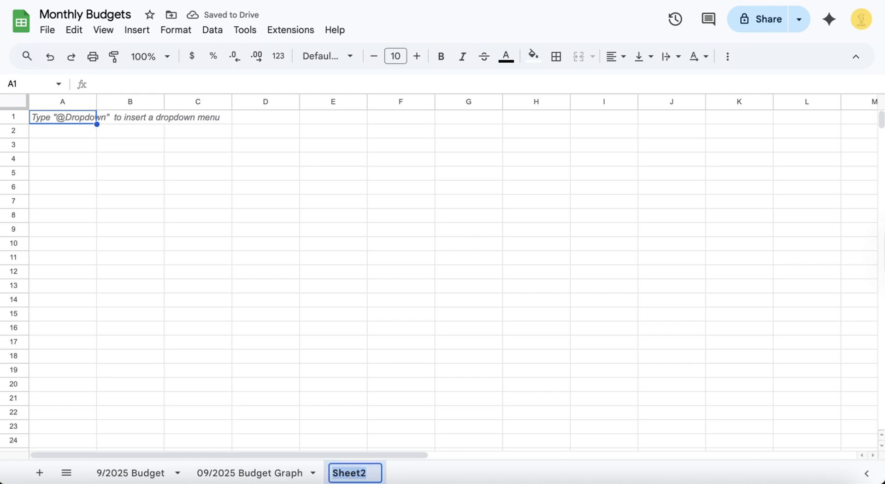
text(Ex)
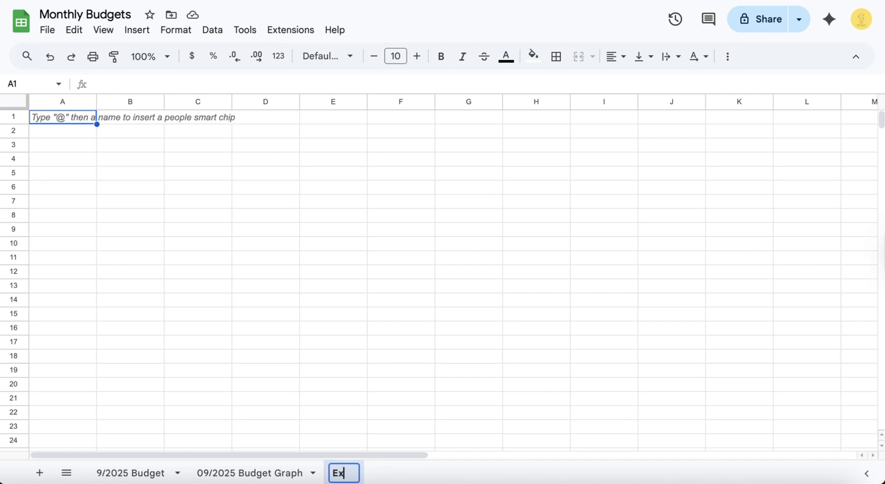
text(penses)
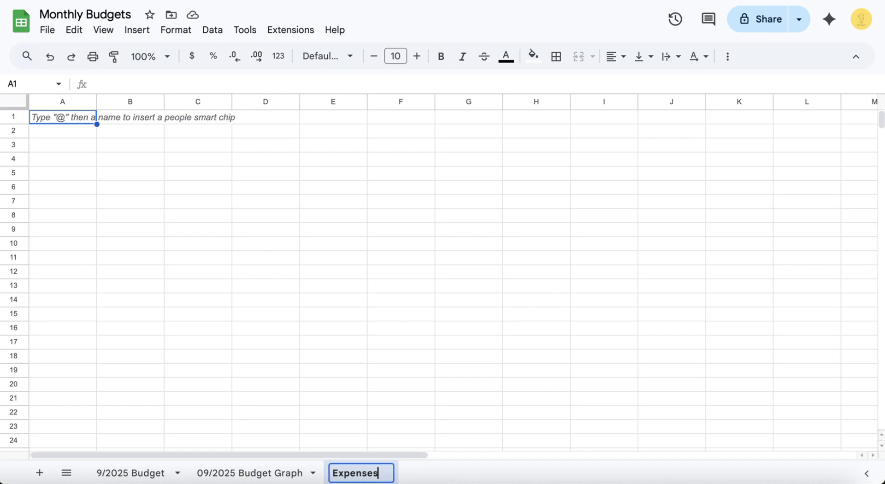
click(130, 230)
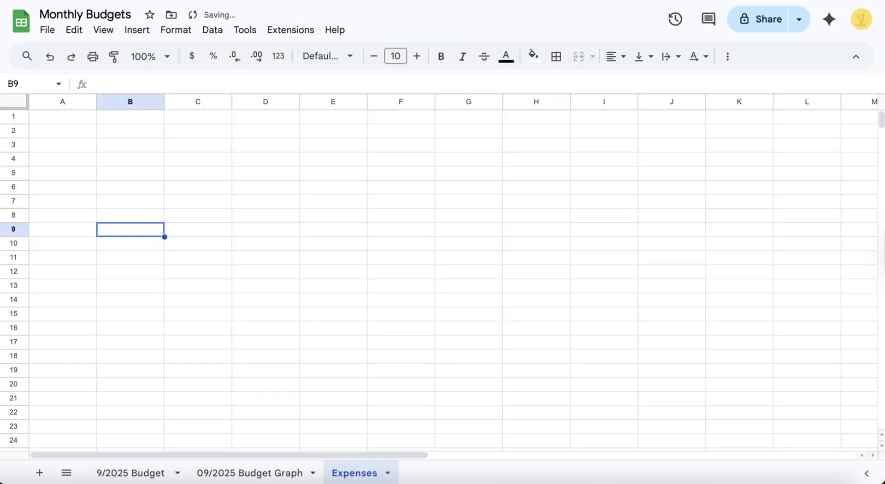
- Insert a pre-built blank table at cell A1 of the Expenses sheet
click(63, 117)
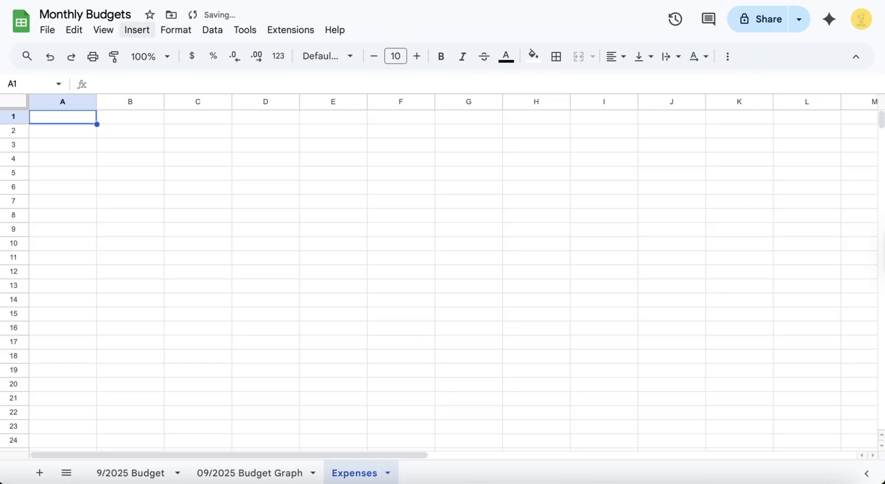
click(137, 30)
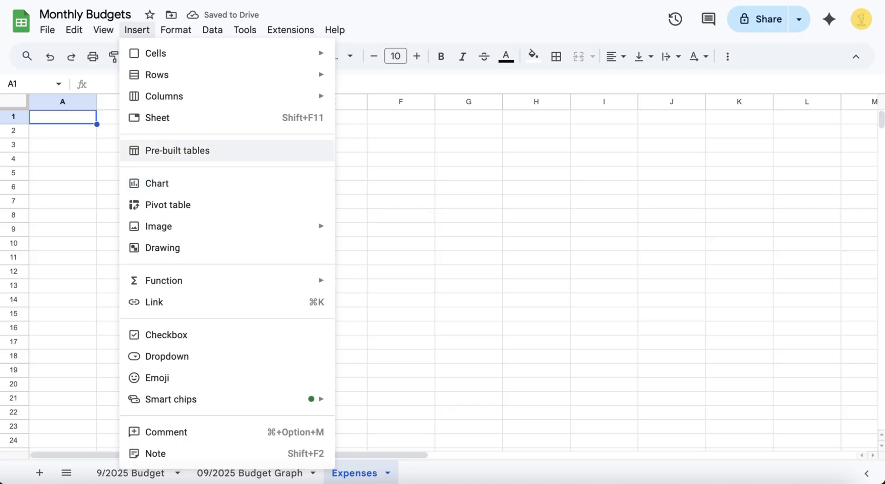
click(178, 150)
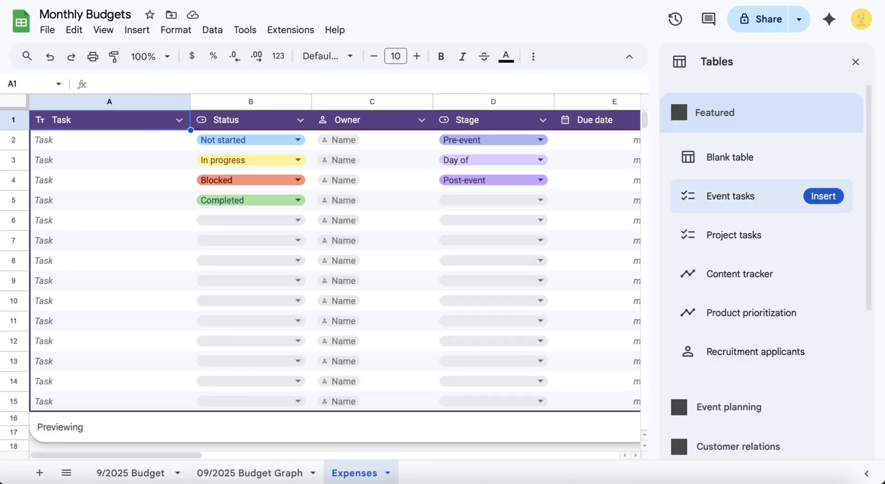
mouse_move(761, 157)
click(824, 157)
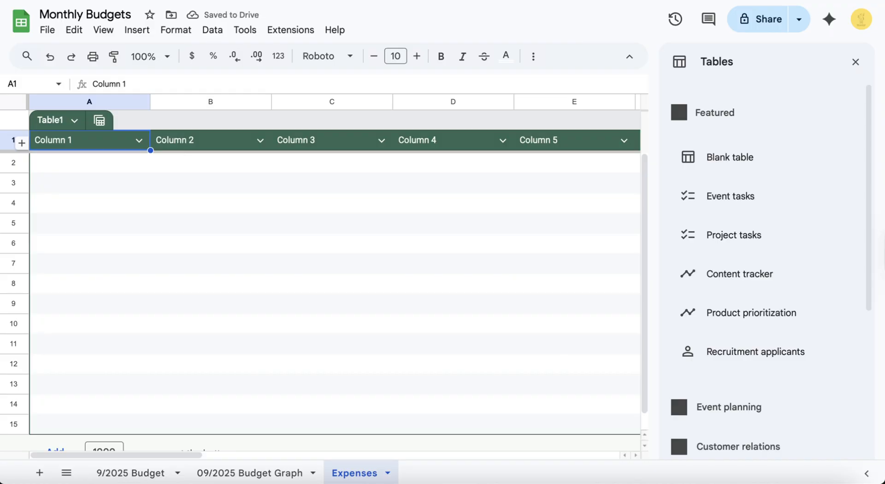
- Close the pre-built tables list and rename the new table on the Expenses sheet "September Expenses"
click(856, 62)
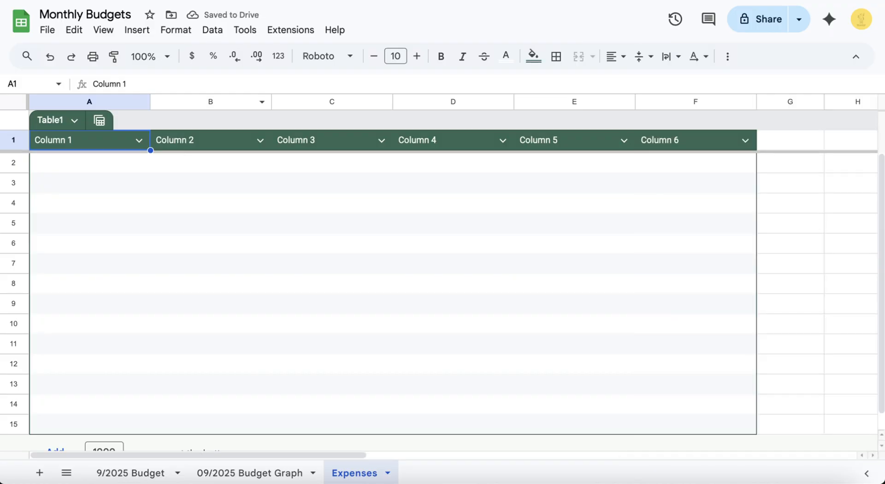
click(60, 120)
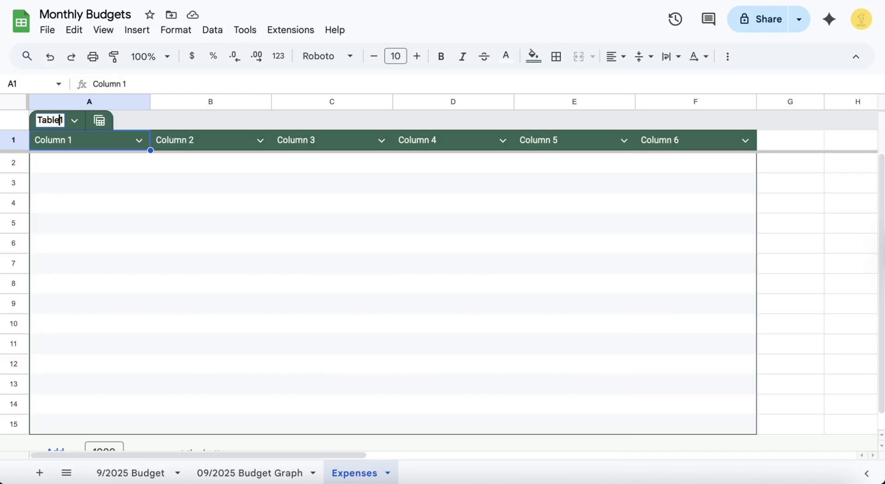
double_click(60, 120)
key(BackSpace)
text(Septe)
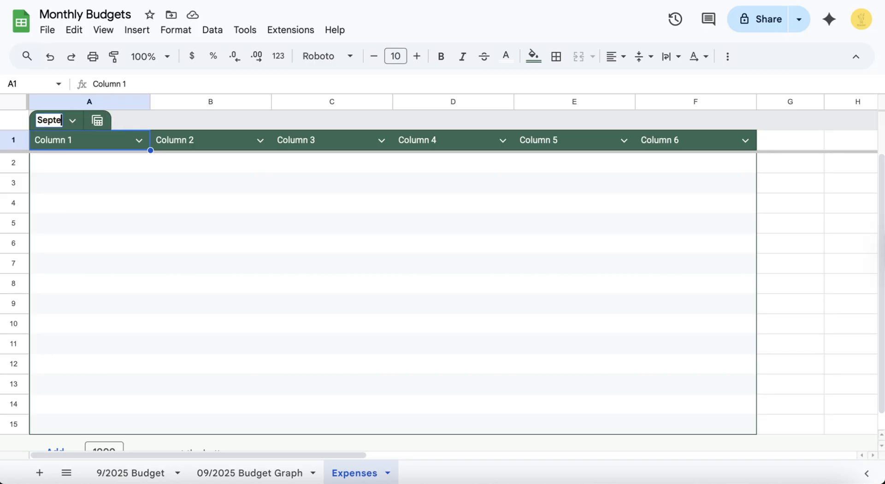
text(mber E)
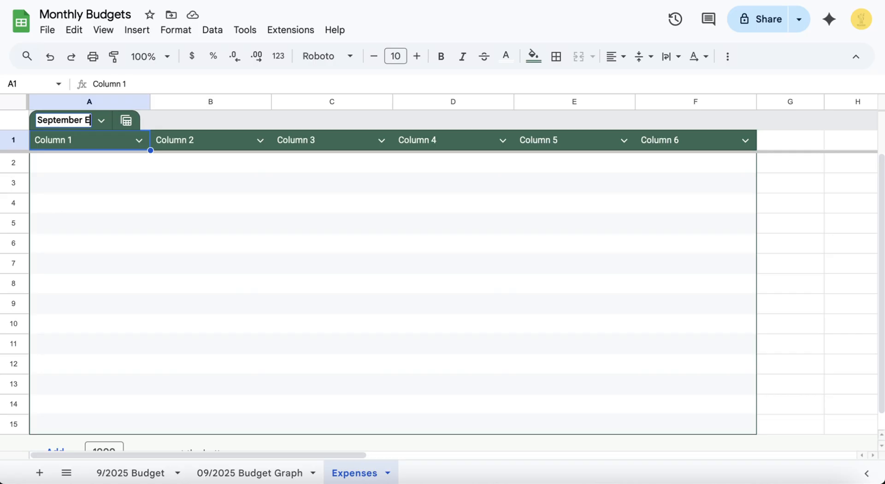
text(xpenses)
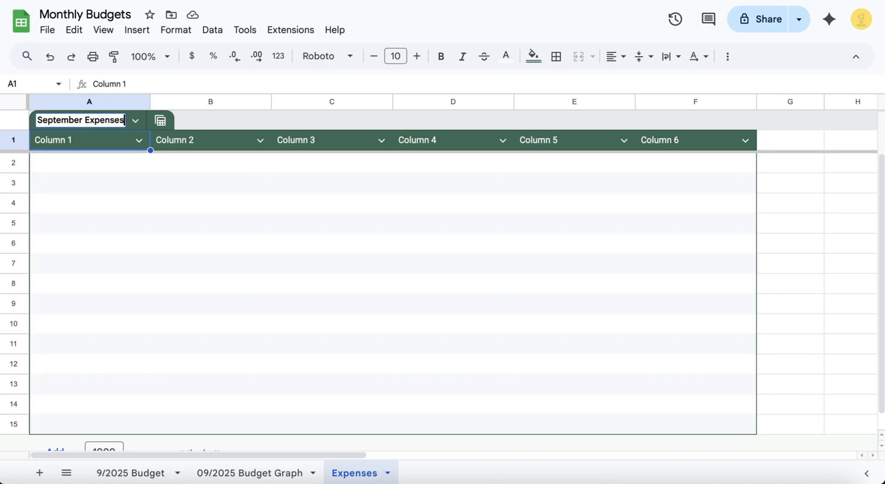
key(Return)
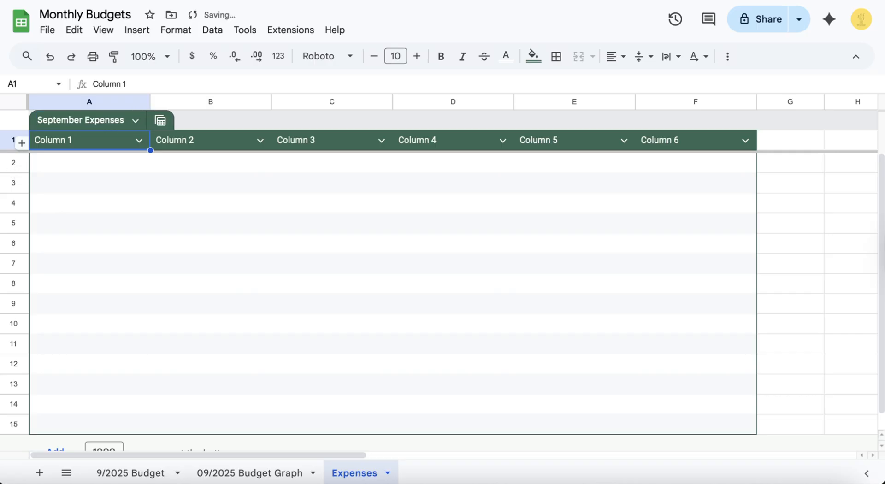
- Replace the first column header of the September Expenses table, in cell A1, with "Expense NAme"
key(Return)
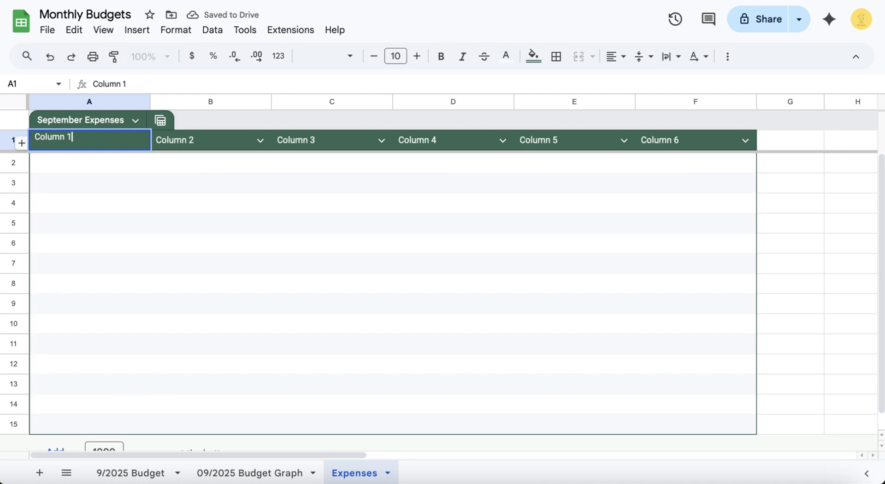
key(ctrl+shift+Left)
key(ctrl+shift+Left)
text(E)
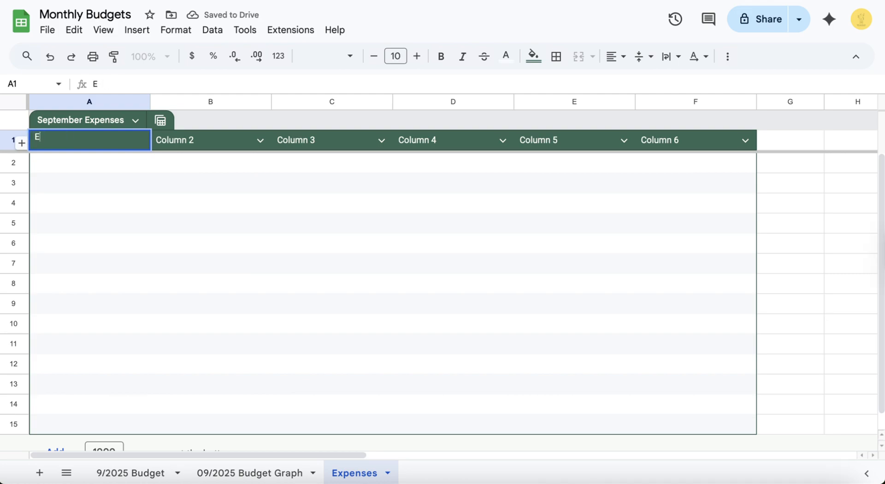
text(xpen)
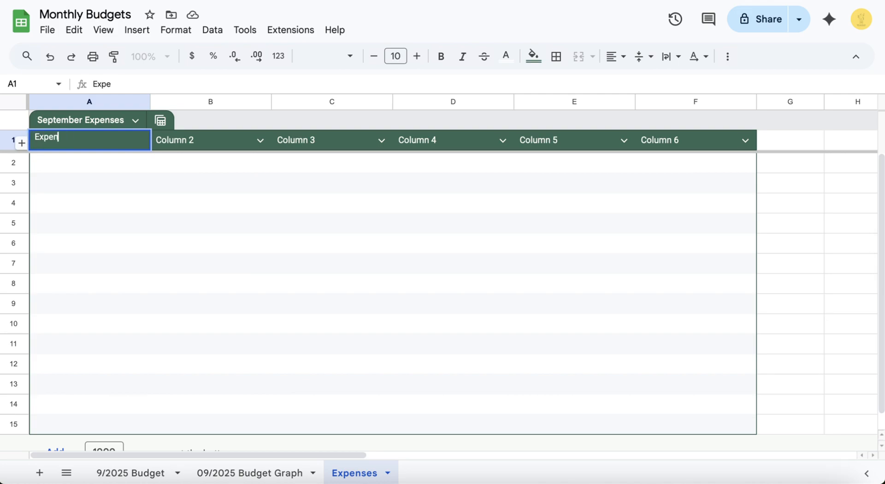
text(se NAme)
key(Tab)
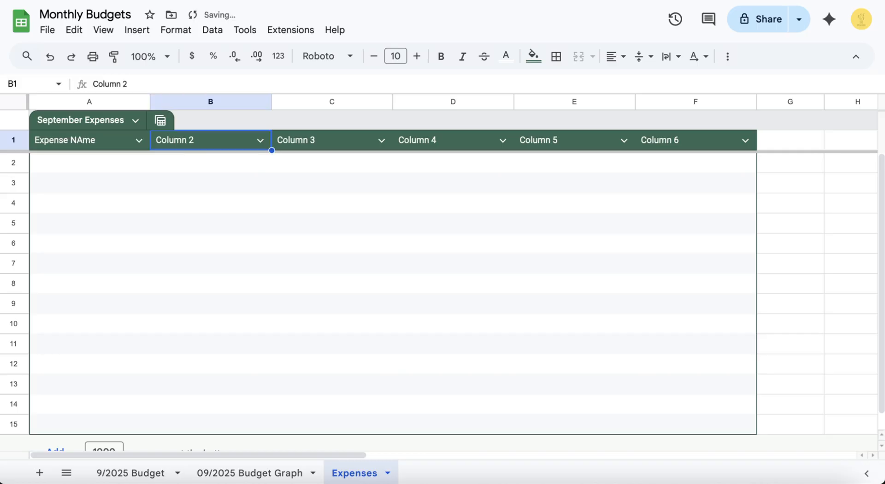
- Correct the first column header of the September Expenses table to "Expense Name"
click(90, 140)
key(Return)
key(Left)
key(Left)
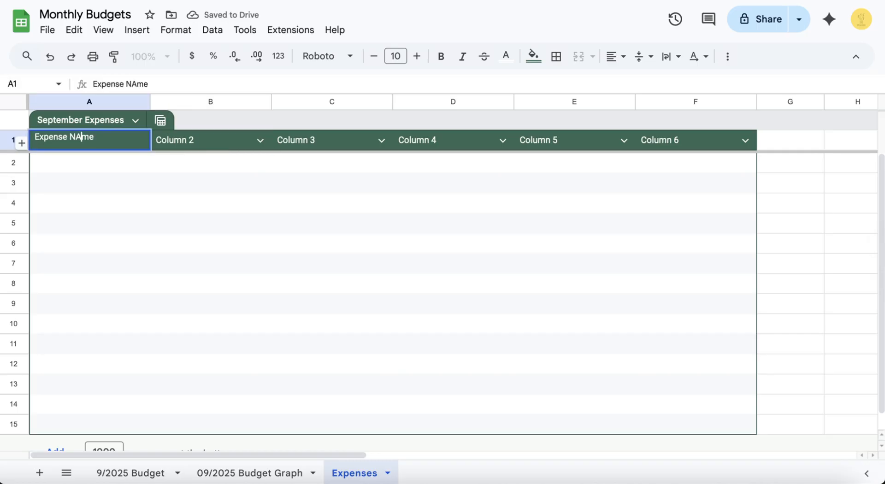
key(BackSpace)
text(a)
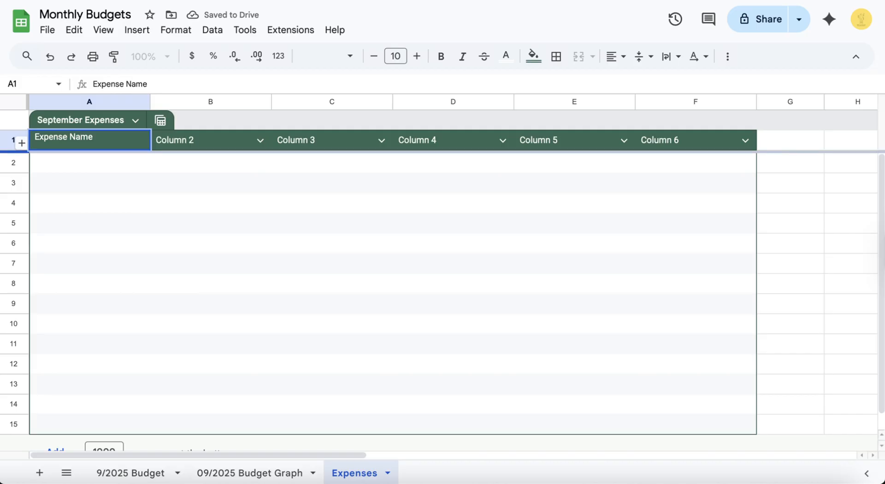
key(Tab)
- Rename the Column 2 header of the September Expenses table to "Amount"
key(Return)
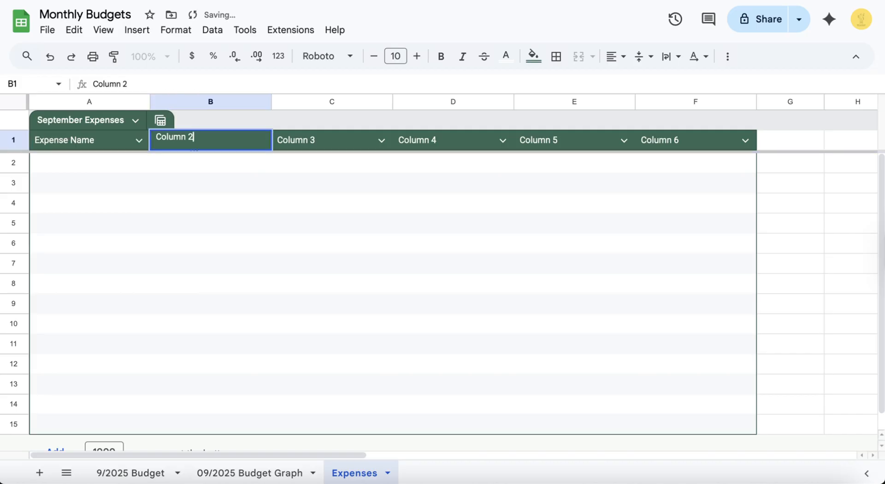
key(BackSpace)
key(BackSpace)
key(BackSpace)
key(BackSpace)
key(BackSpace)
key(BackSpace)
key(BackSpace)
key(BackSpace)
text(A)
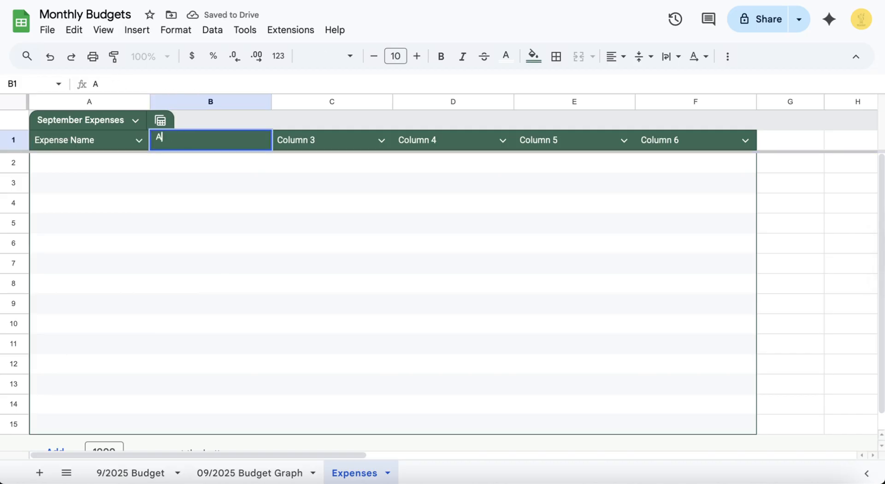
text(moun)
key(BackSpace)
key(BackSpace)
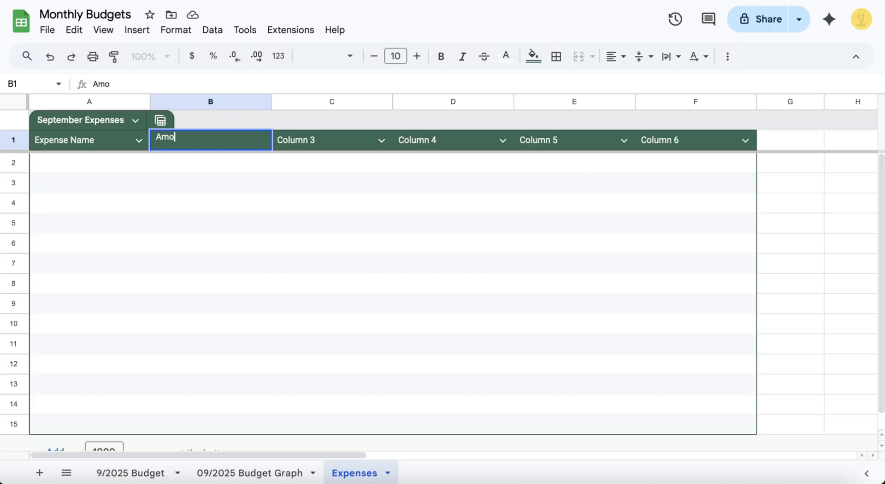
text(unt)
key(Tab)
key(Return)
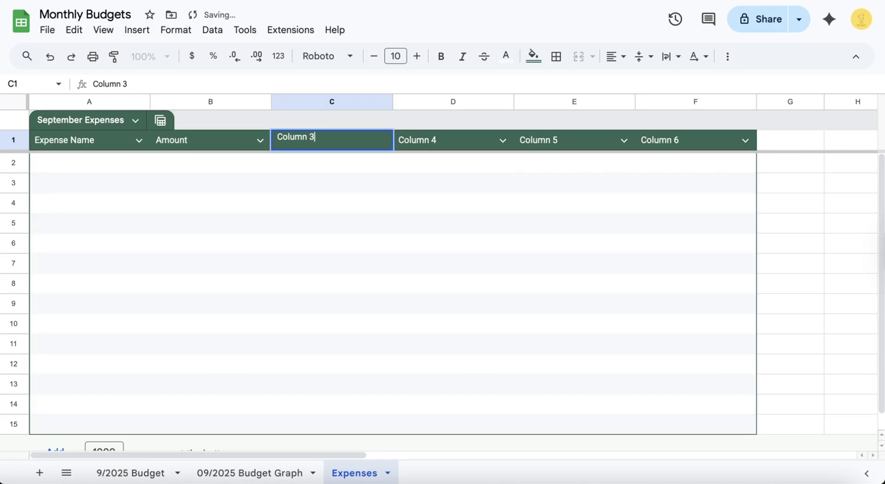
key(BackSpace)
key(BackSpace)
key(BackSpace)
key(BackSpace)
key(BackSpace)
key(BackSpace)
key(BackSpace)
key(BackSpace)
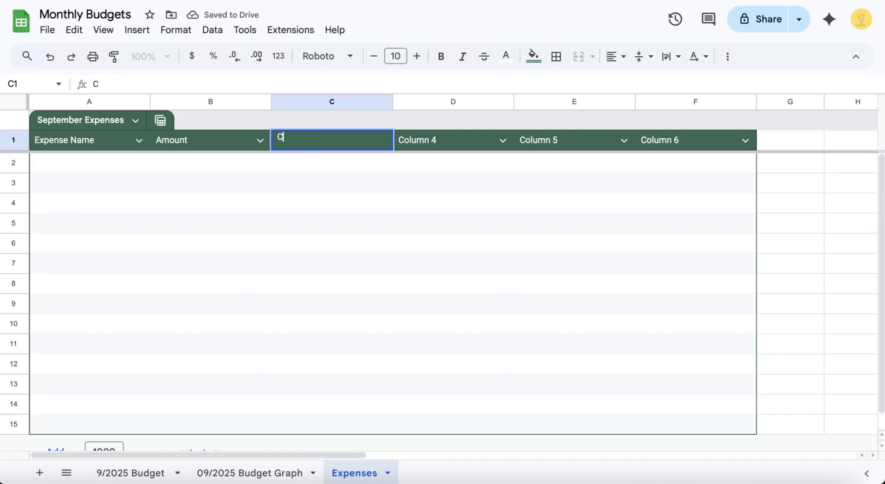
text(Total)
key(BackSpace)
key(BackSpace)
key(BackSpace)
key(BackSpace)
key(BackSpace)
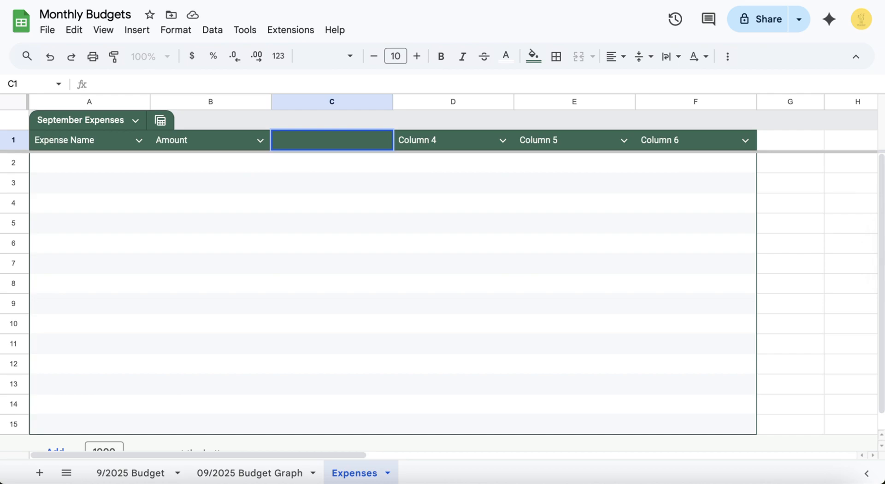
click(211, 140)
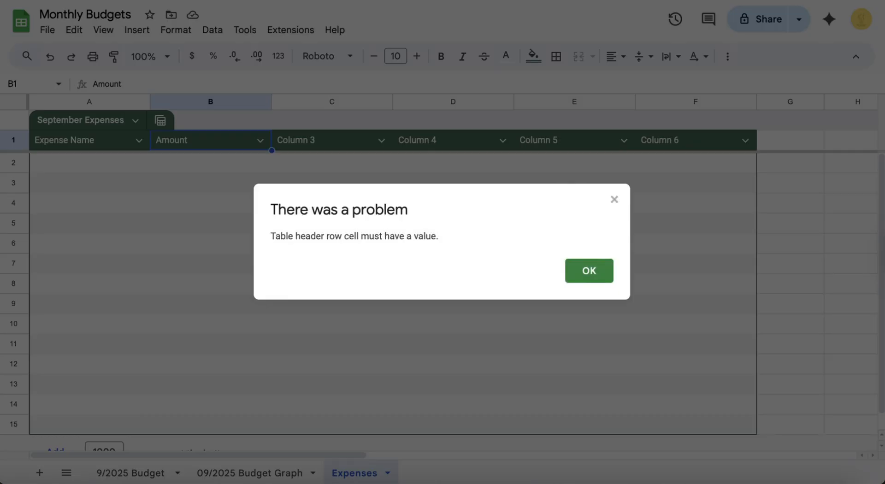
click(615, 199)
click(614, 200)
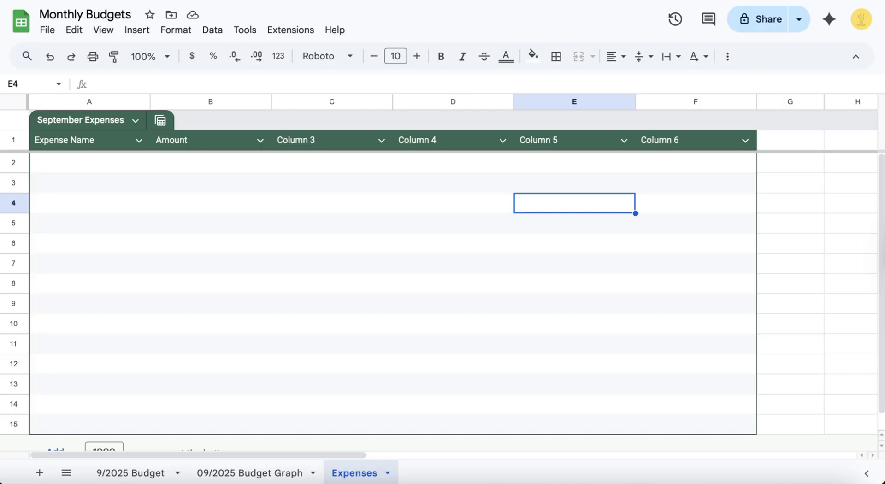
- Extend the "Amount" header in cell B1 to read "Amount Expected"
click(203, 140)
double_click(203, 140)
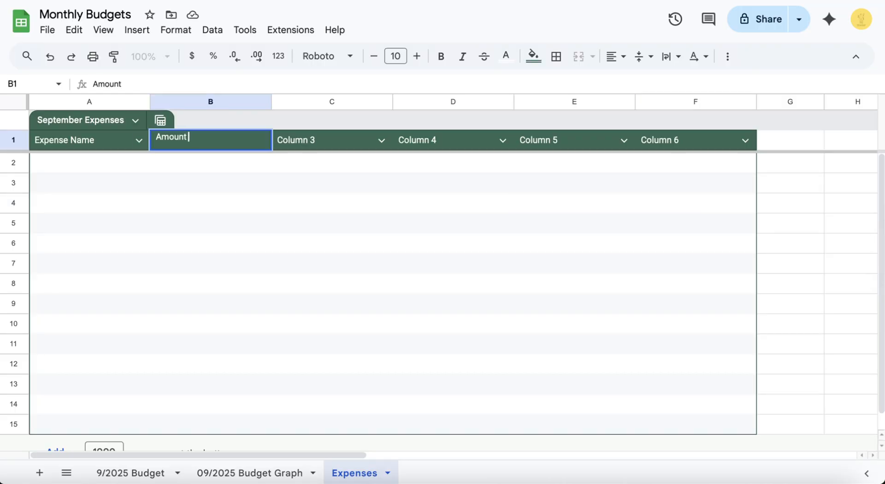
text(Expected)
key(Tab)
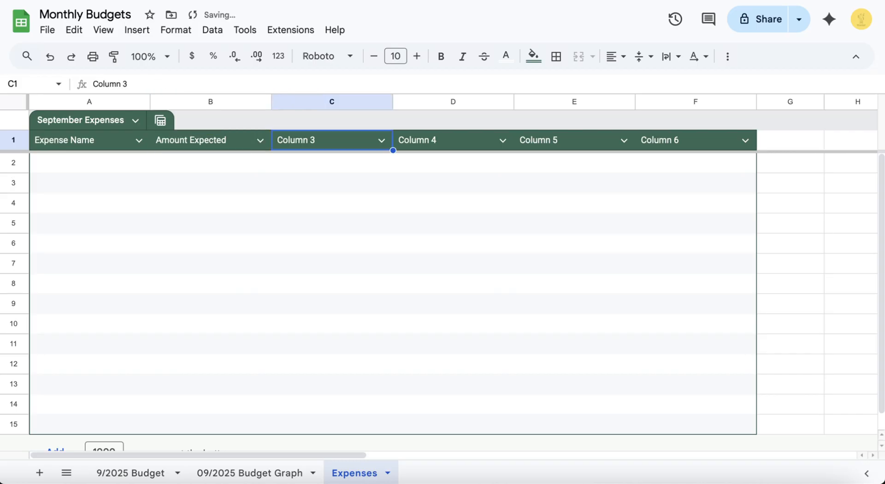
- Rename the Column 3 header of the September Expenses table to "Actual Amount"
text(Actu)
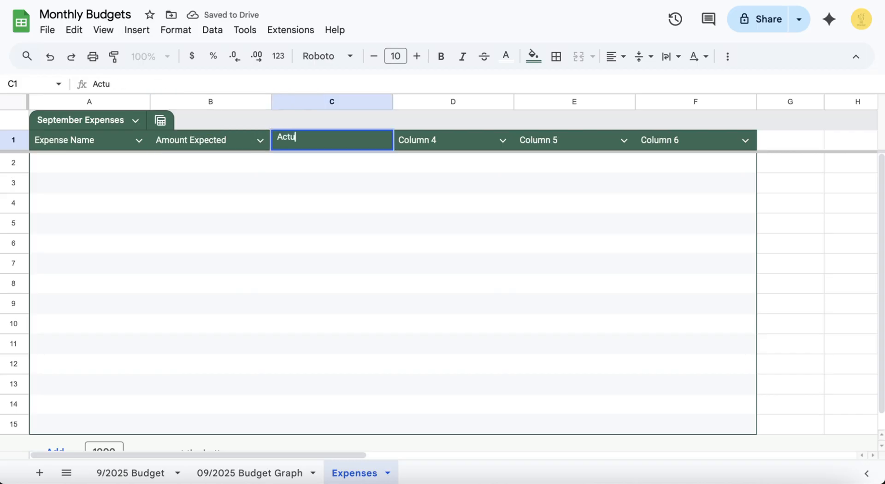
text(al Amiunt)
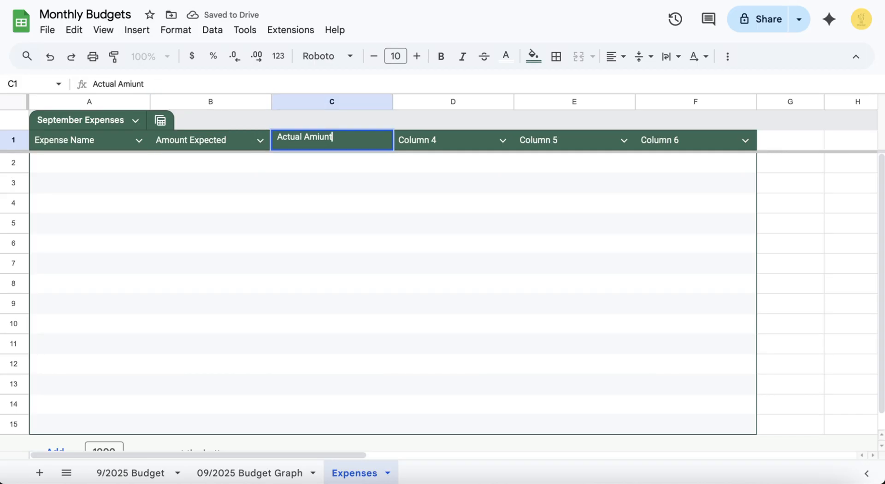
key(BackSpace)
key(BackSpace)
key(BackSpace)
text(ount)
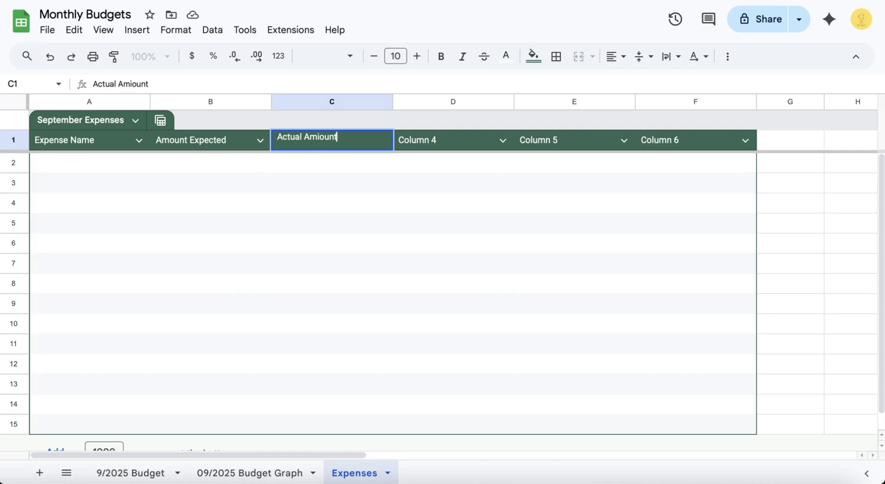
key(BackSpace)
key(BackSpace)
key(BackSpace)
key(BackSpace)
key(BackSpace)
text(oiu)
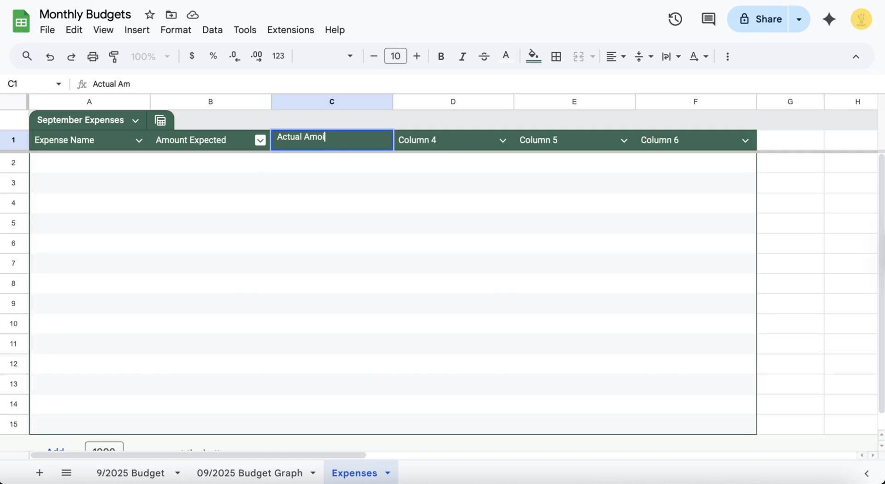
key(BackSpace)
key(BackSpace)
key(BackSpace)
text(ount)
key(Tab)
- Rename the Column 4 header of the September Expenses table to "Difference"
key(Return)
key(BackSpace)
key(BackSpace)
key(BackSpace)
key(BackSpace)
key(BackSpace)
key(BackSpace)
key(BackSpace)
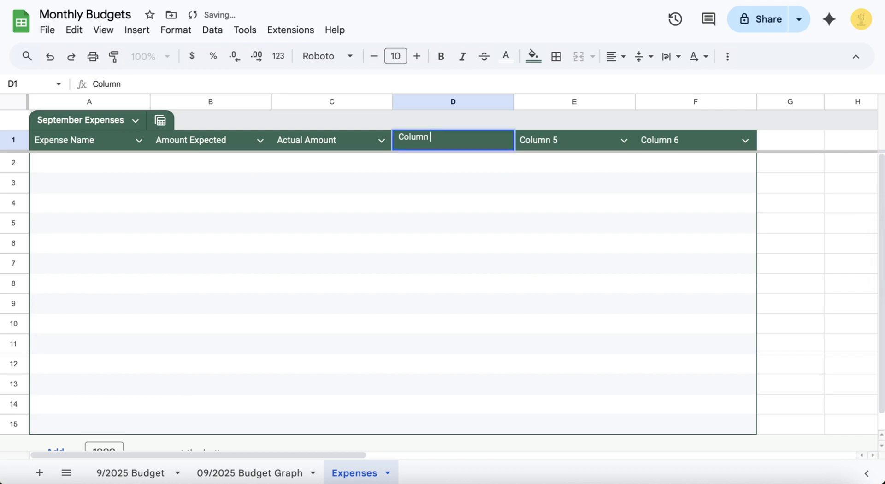
key(BackSpace)
text(Dif)
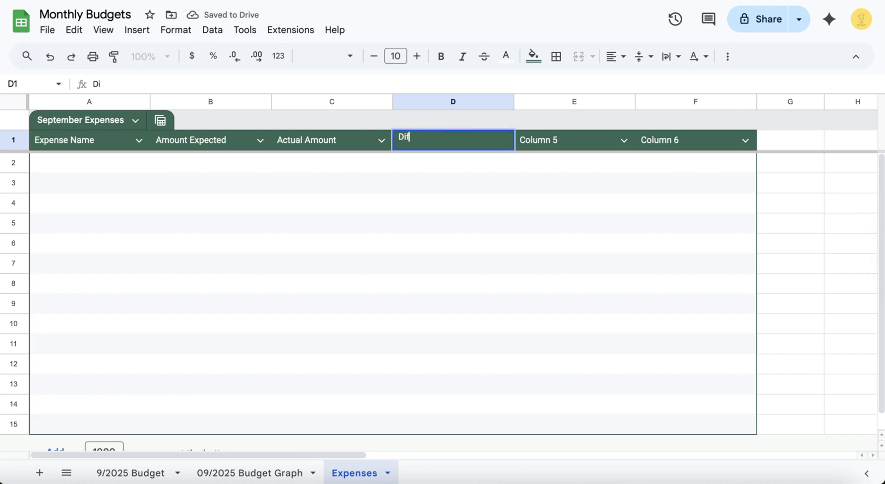
text(feren e)
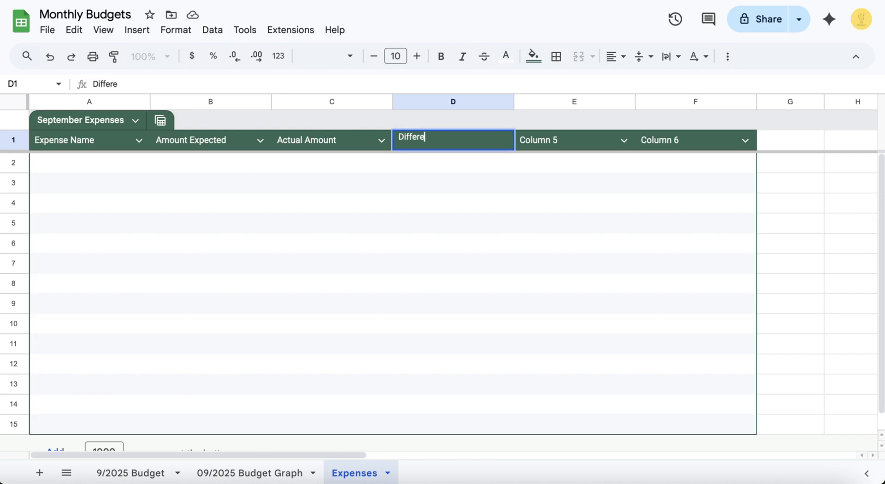
key(BackSpace)
key(BackSpace)
text(ce)
- Delete the unused Column 5 and Column 6 from the September Expenses table
click(624, 140)
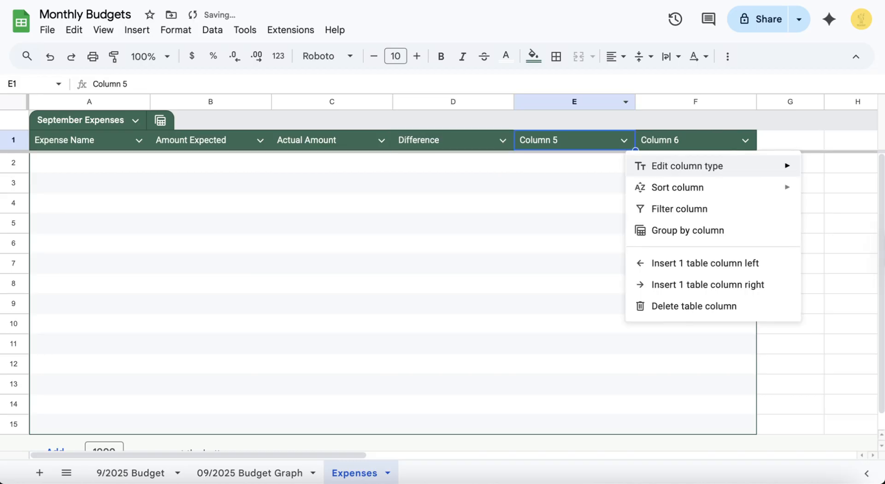
click(694, 306)
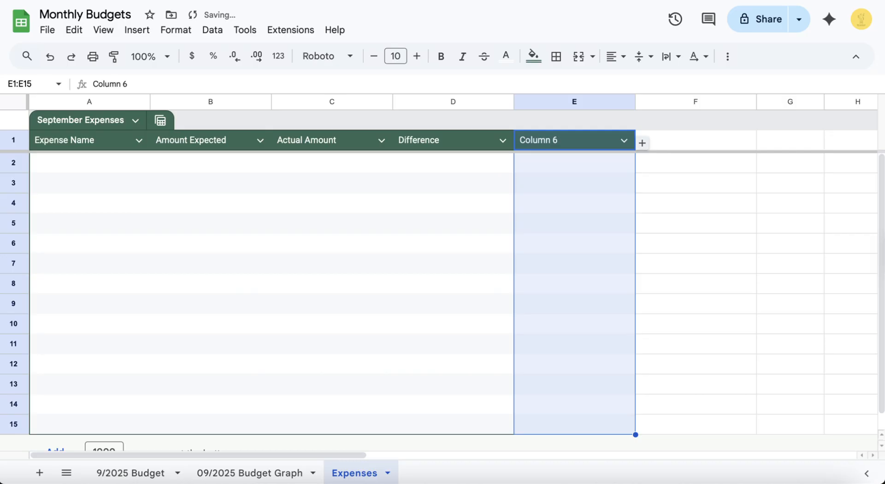
click(624, 140)
click(682, 285)
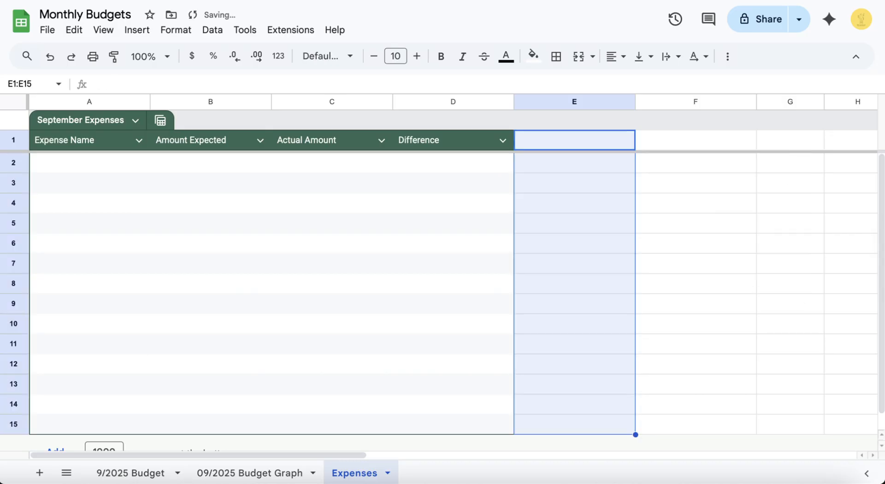
- Enter the expense names "Rent", "Savings" and "Retirement" in cells A2 to A4 of the Expense Name column
click(30, 167)
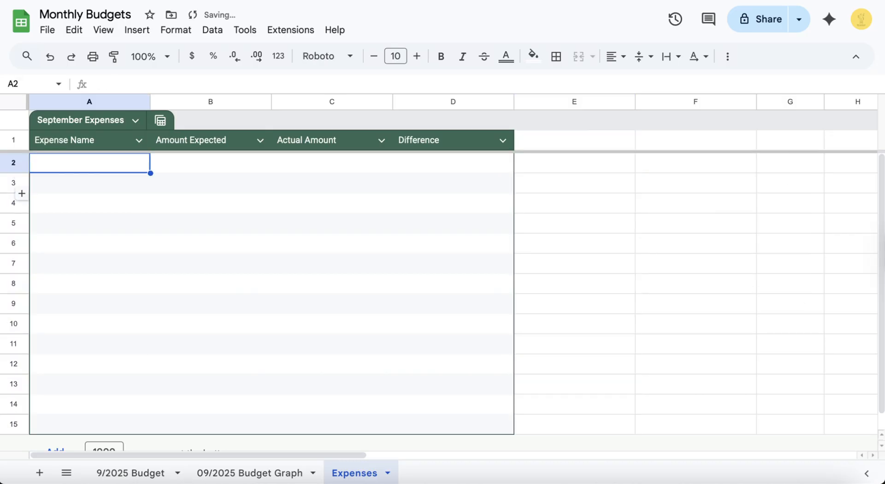
text(Rent)
key(BackSpace)
key(BackSpace)
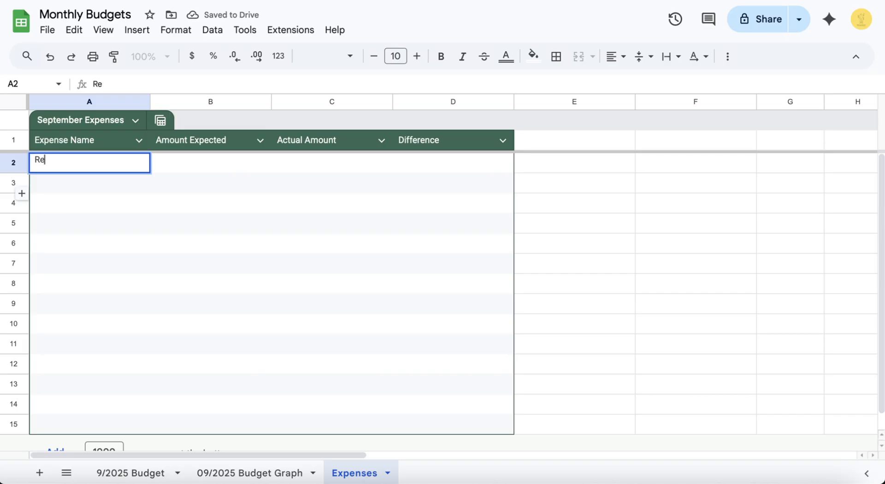
text(nt)
key(Return)
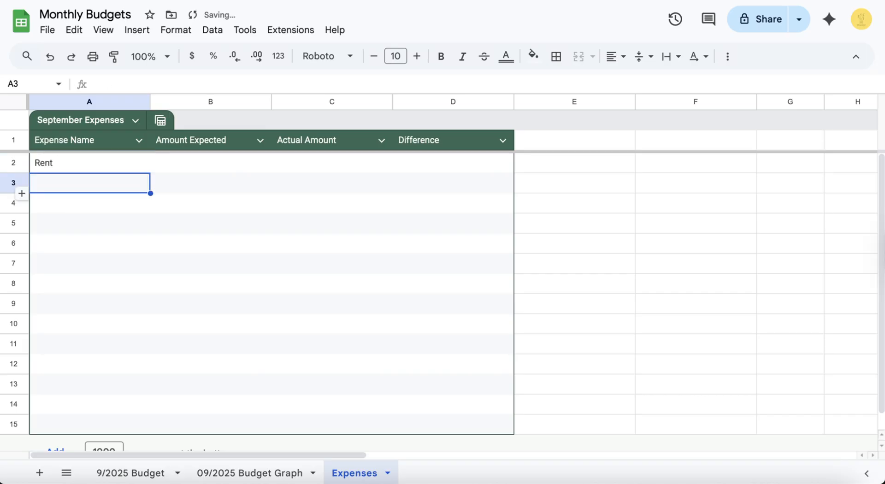
text(Savings)
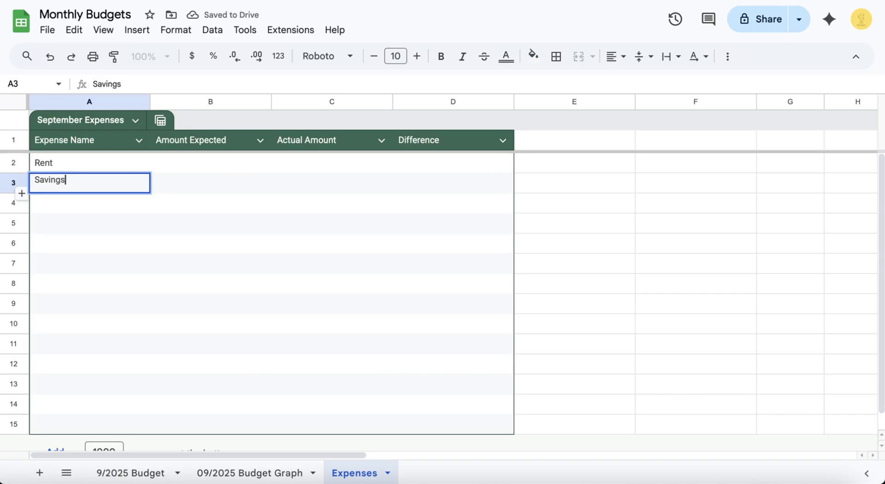
key(Return)
text(Retirement)
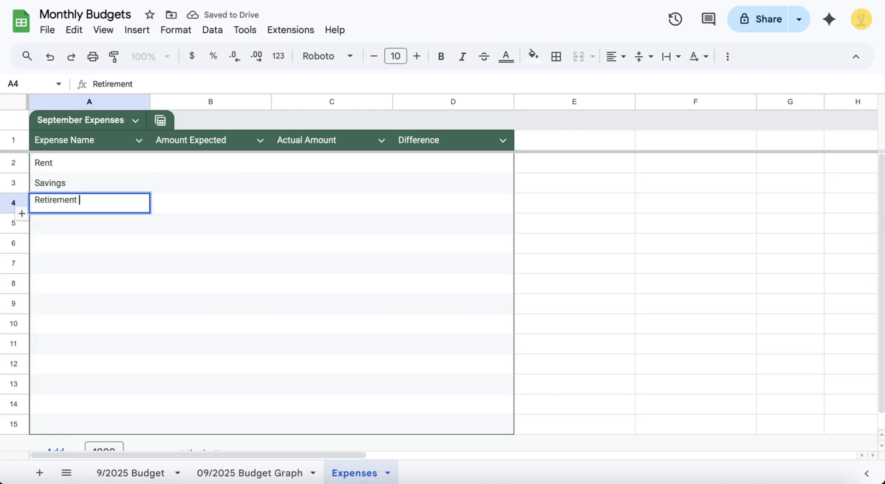
key(Return)
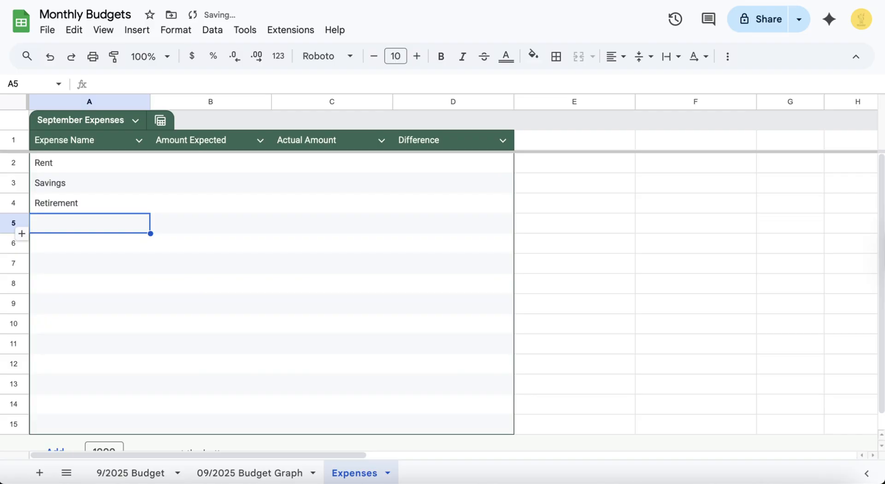
- Add the expense names "Laundromat" and "Cleaning Supplies" in cells A5 and A6
text(Laun)
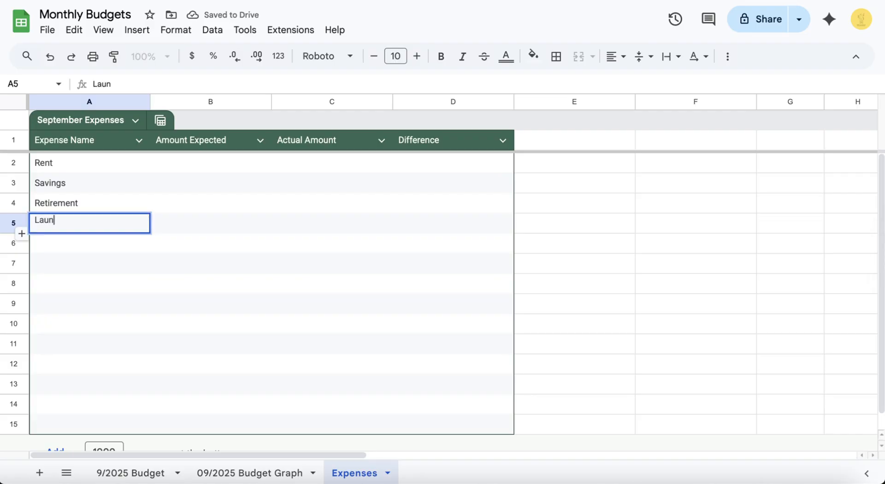
text(dry)
key(BackSpace)
key(BackSpace)
text(omat)
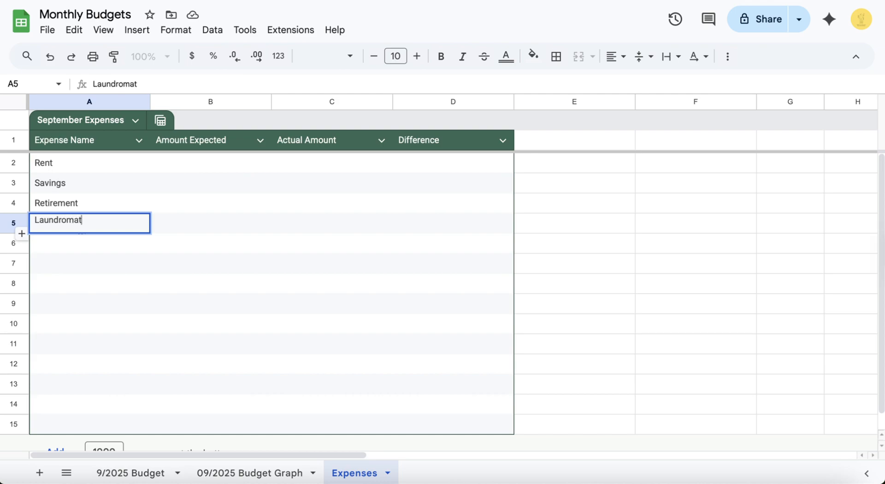
key(Return)
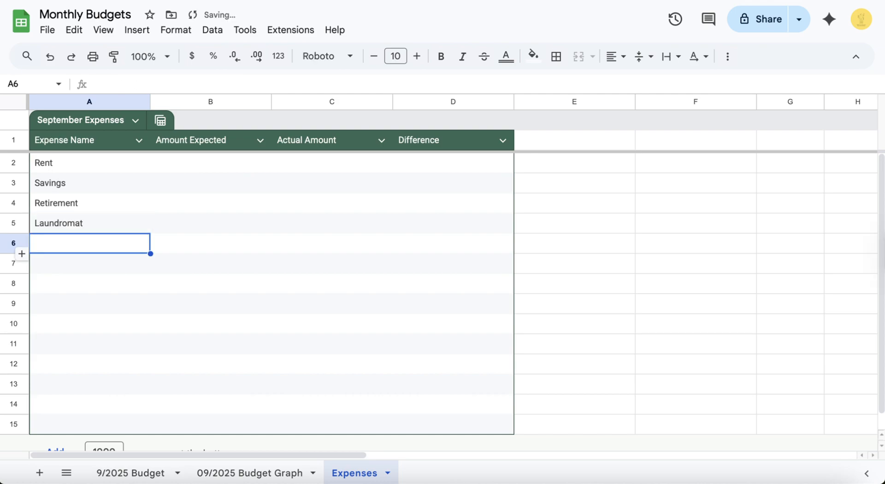
text(Clena)
key(BackSpace)
key(BackSpace)
text(an)
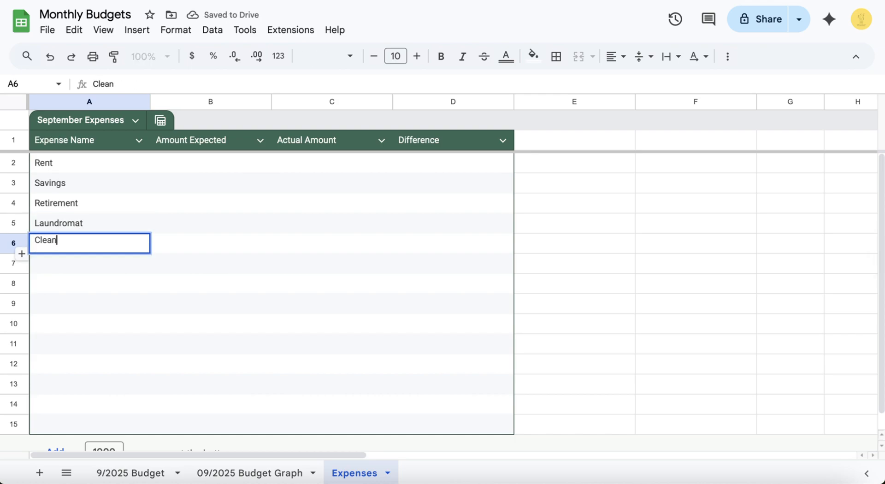
text(ing Supplies)
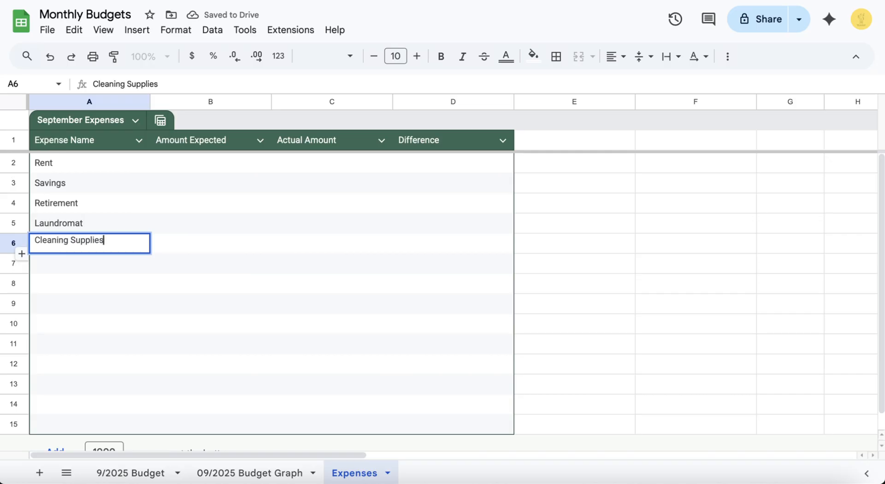
key(Return)
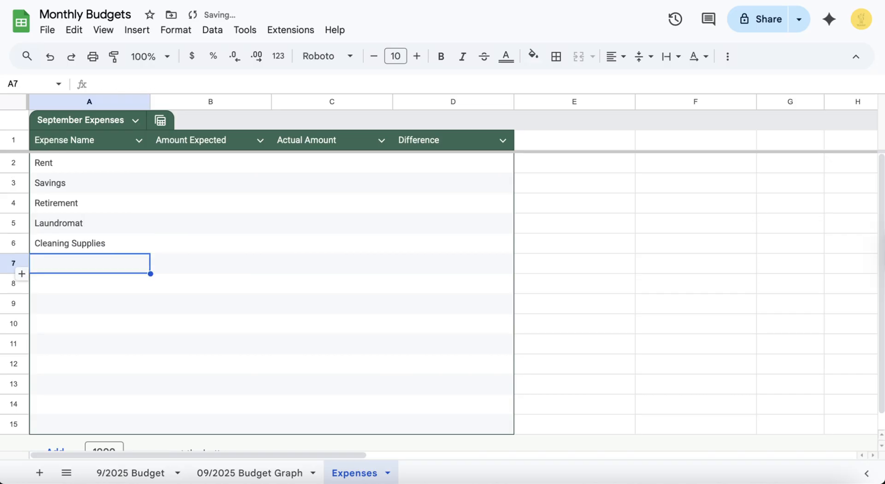
- Add the expense names "Light Bill" and "Life Insurance" in cells A7 and A8 of the Expense Name column
text(L)
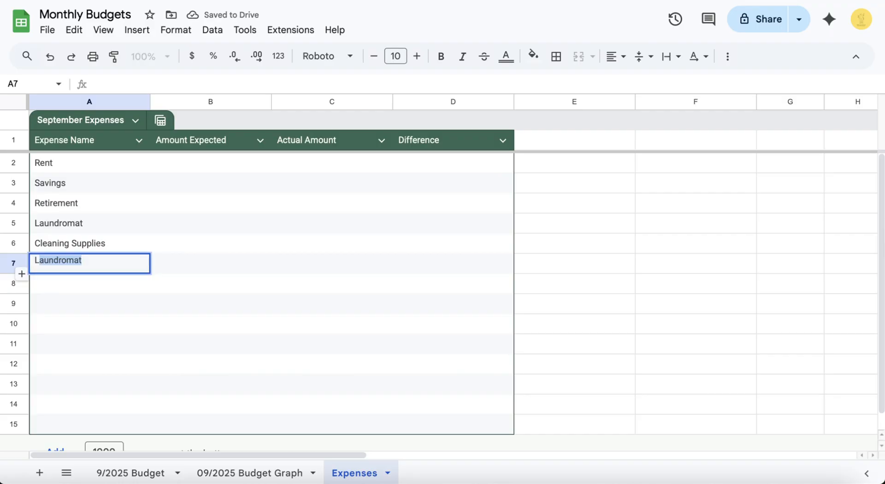
text(ight Bill)
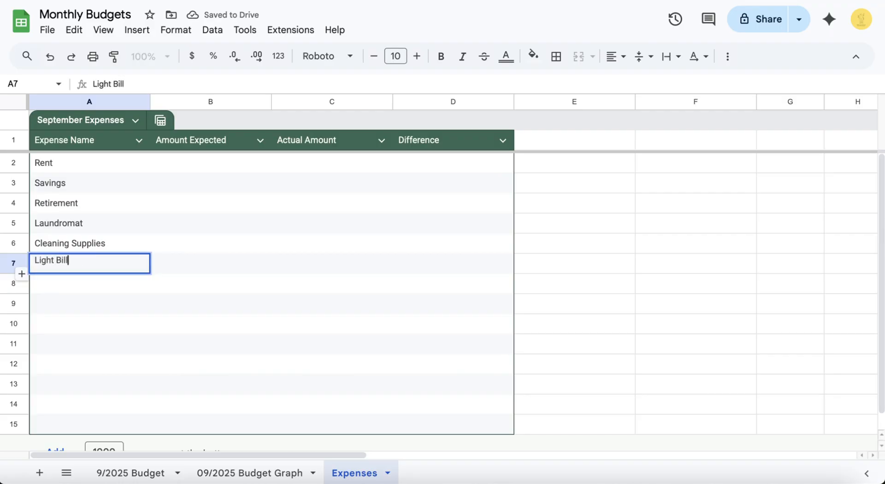
key(Return)
text(Li)
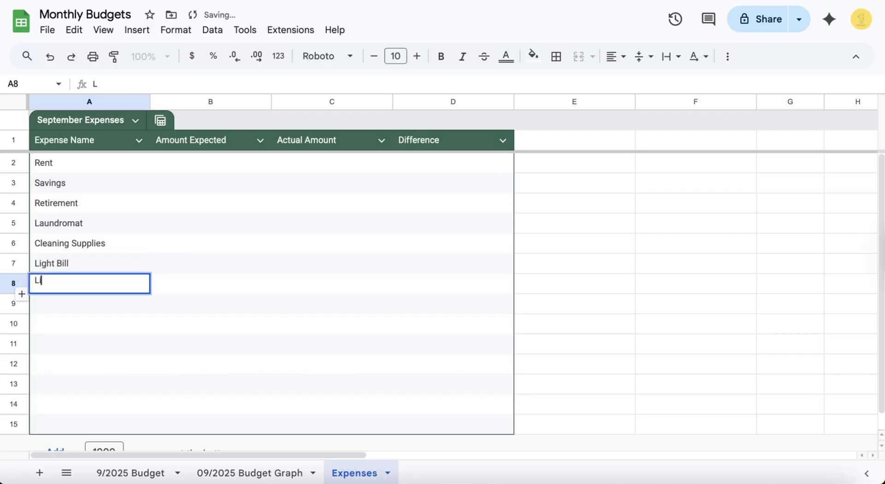
text(fe Insurance)
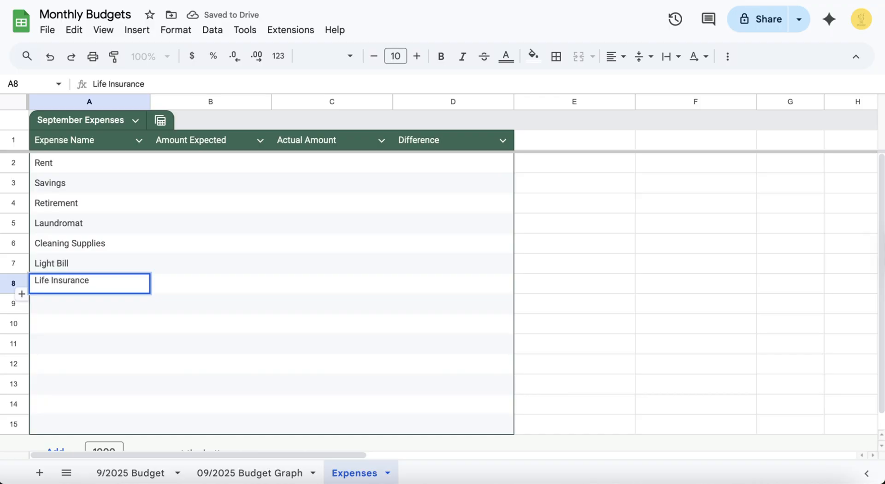
key(Return)
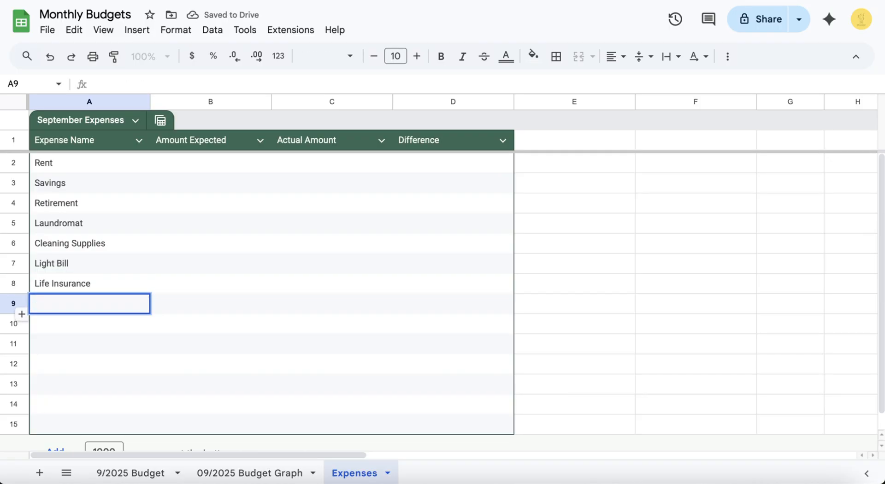
- Enter the expense names "Pets", "Food" and "Transportation" in cells A9 to A11
text(Pets)
key(Return)
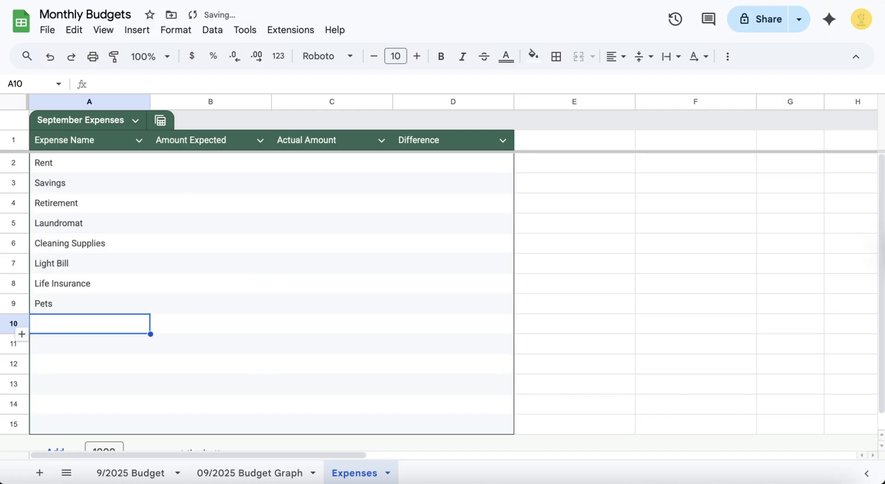
text(Food)
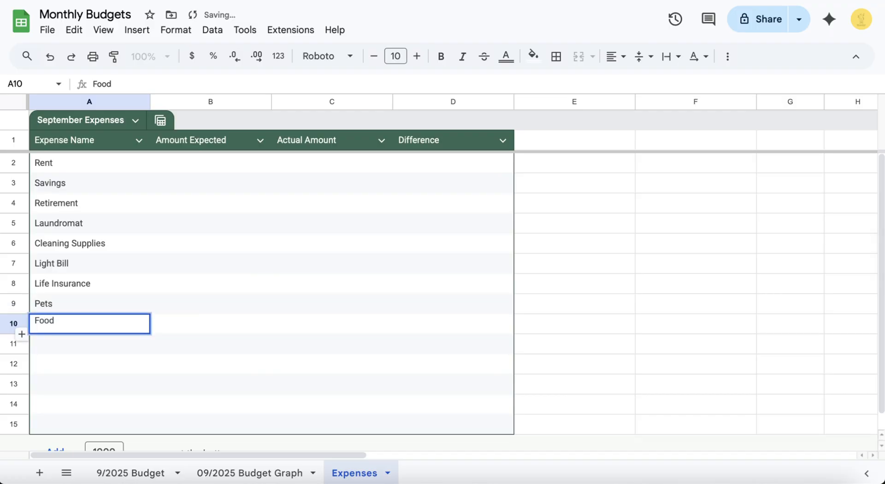
key(Return)
text(Tra)
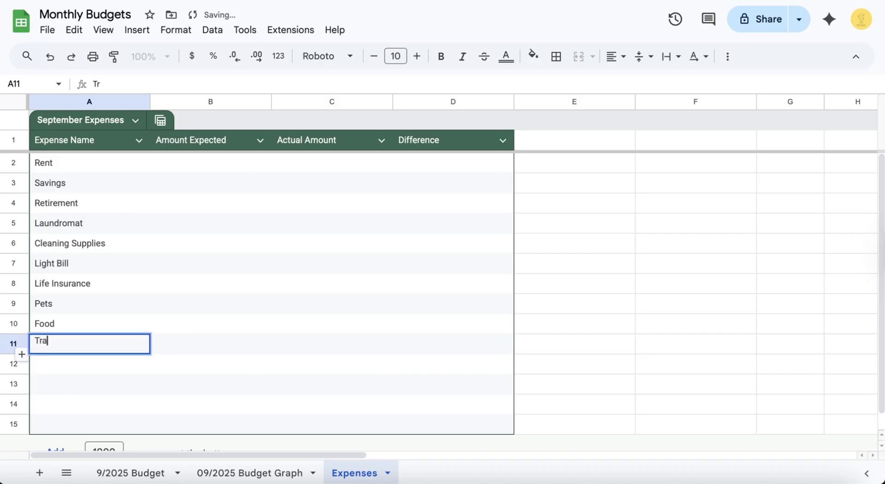
text(nsportation)
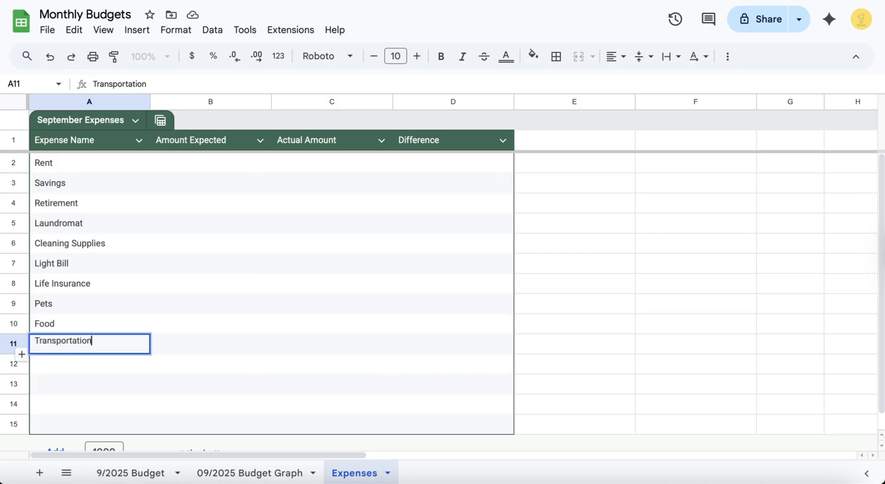
key(Return)
- Enter the expense names "Gas (Home)" and "Childcare" in cells A12 and A13
text(Gas)
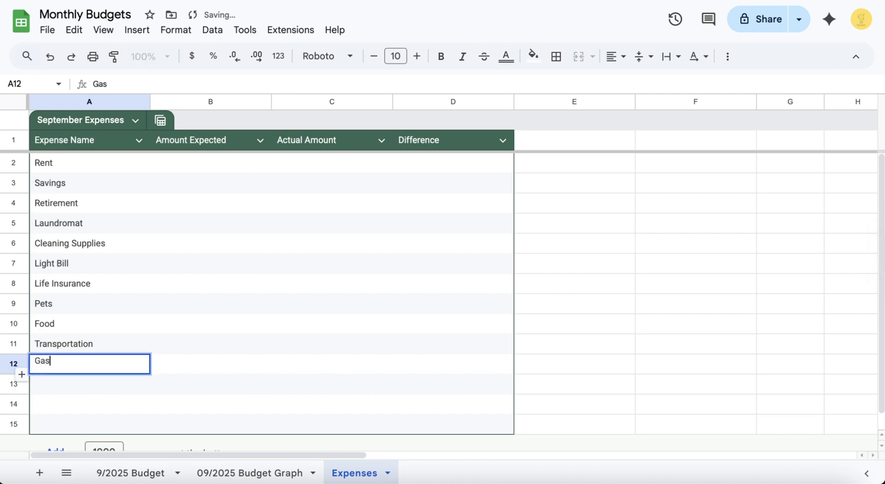
text( (Home))
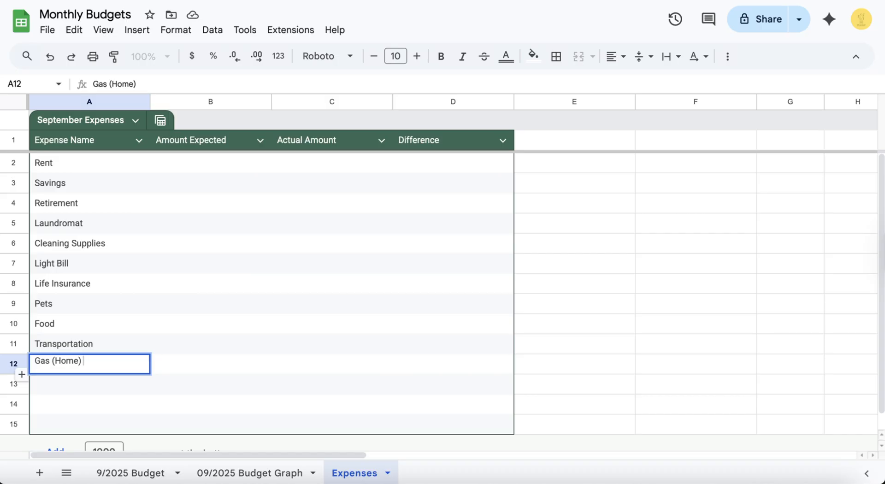
key(Return)
text(Child Ca)
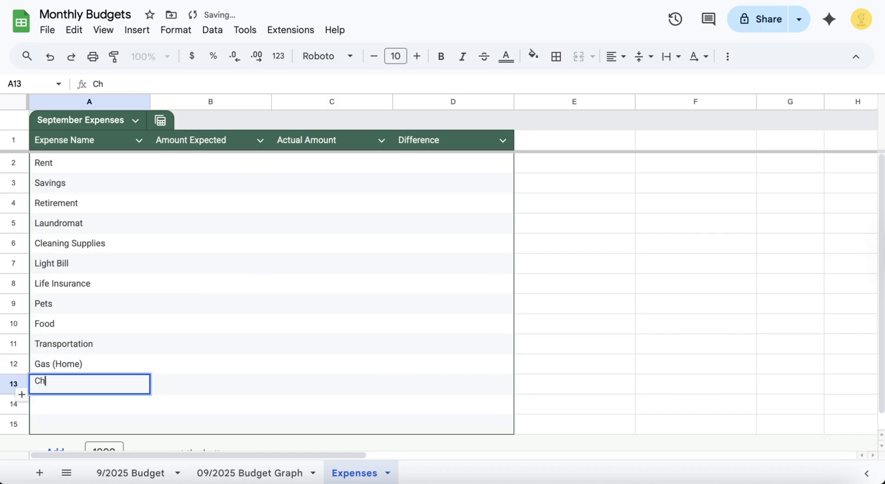
key(BackSpace)
key(BackSpace)
key(BackSpace)
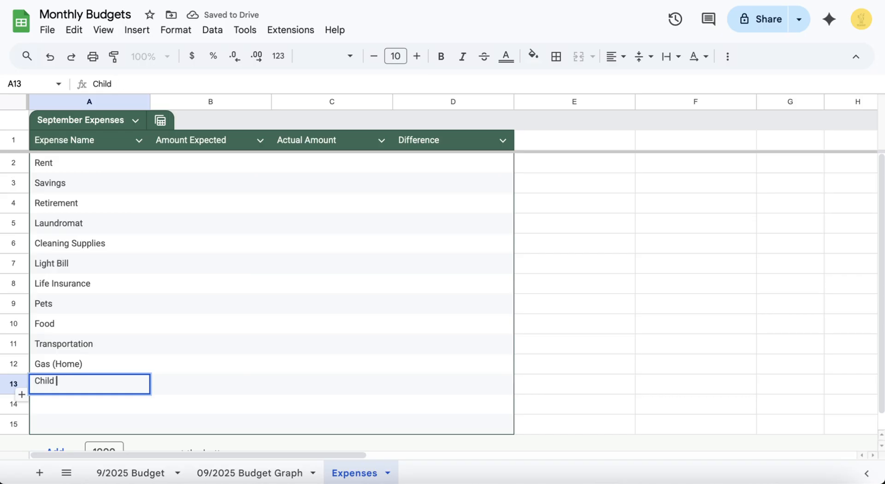
text(care)
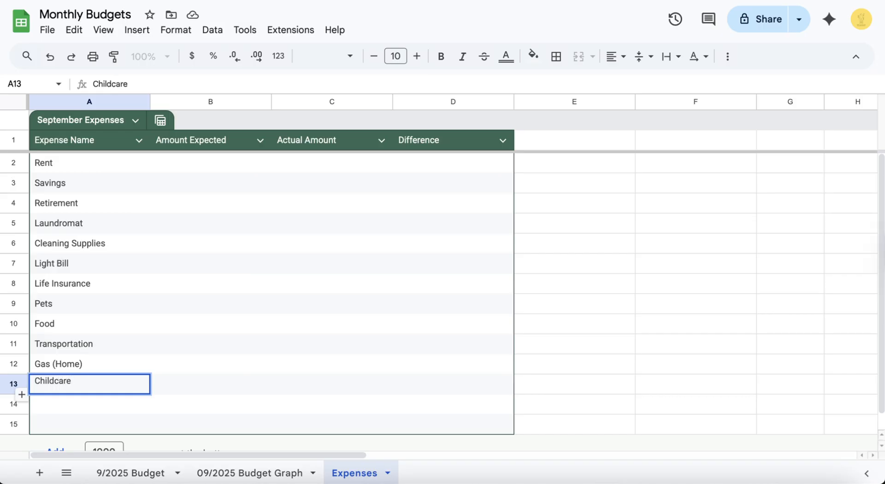
key(Return)
- Enter "Subsriptions" in cell A14 and the row label "Total" in cell A15 of the Expense Name column
text(Su)
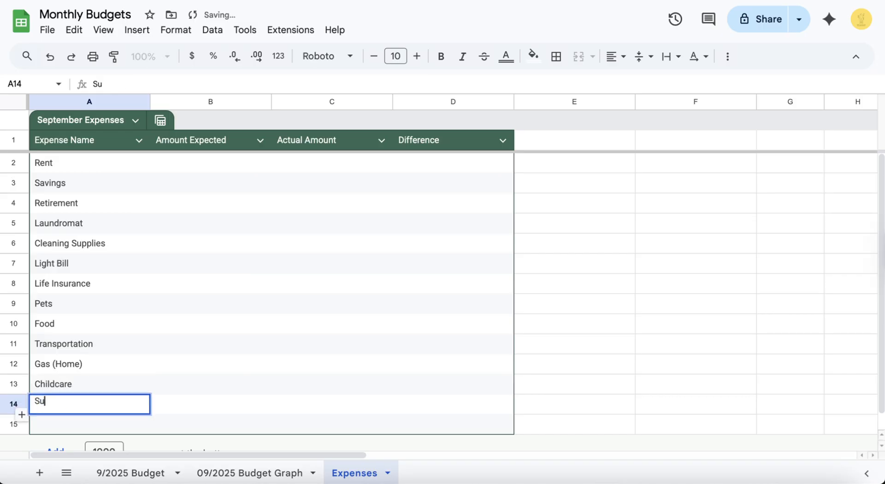
text(bs)
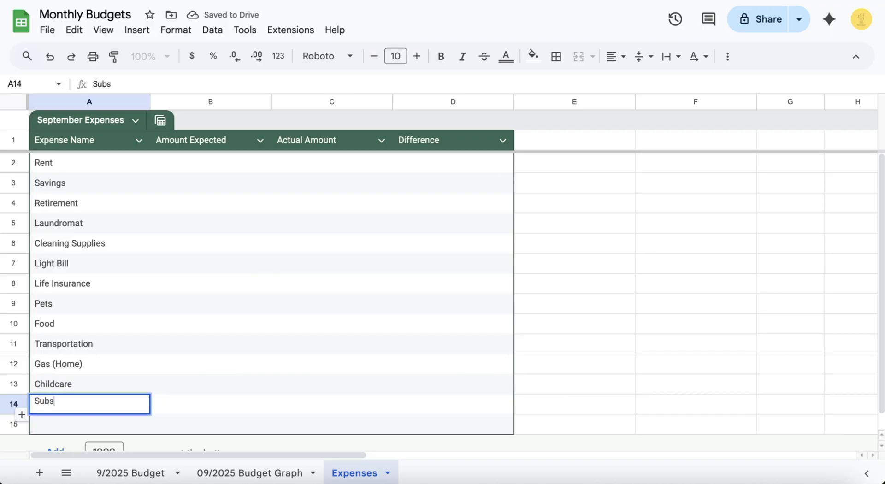
text(riptions)
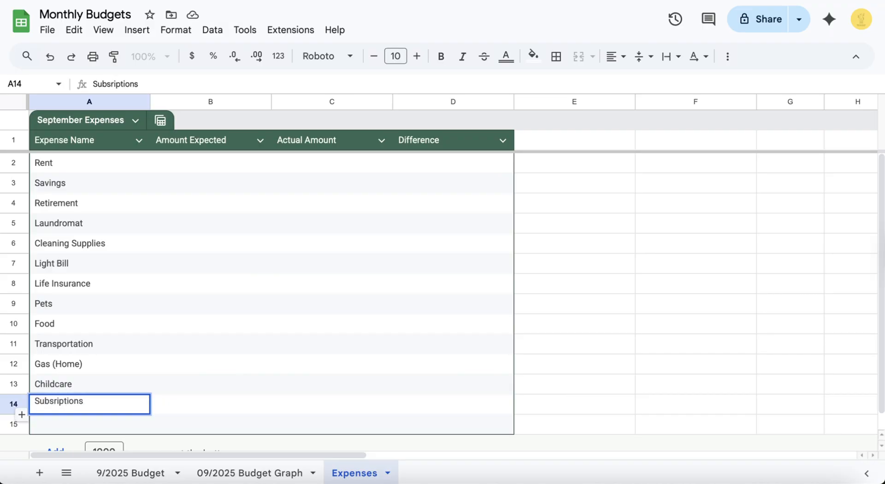
key(Return)
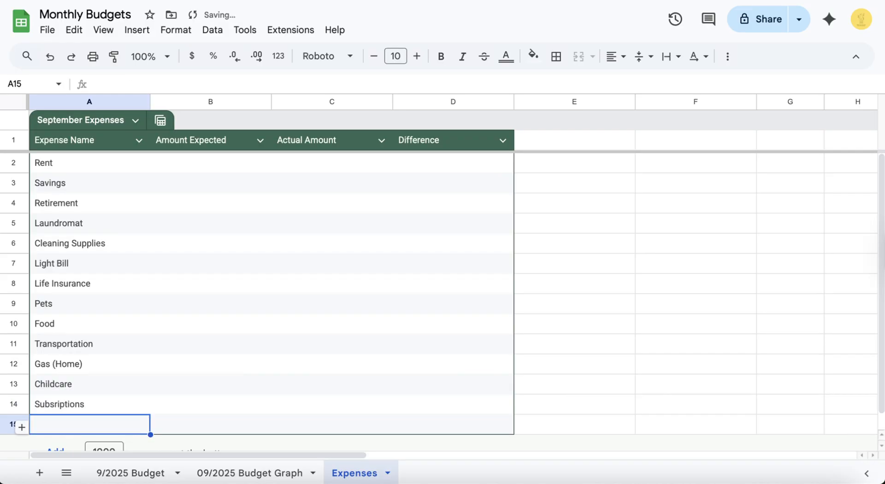
text(Total)
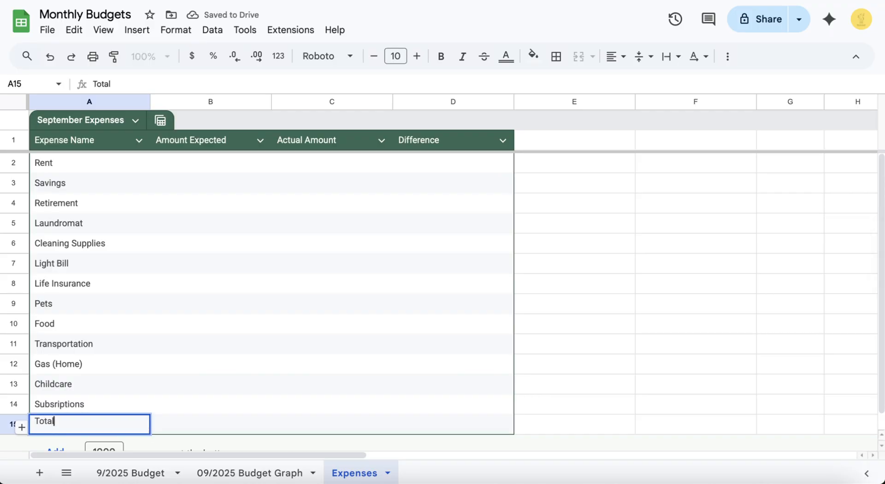
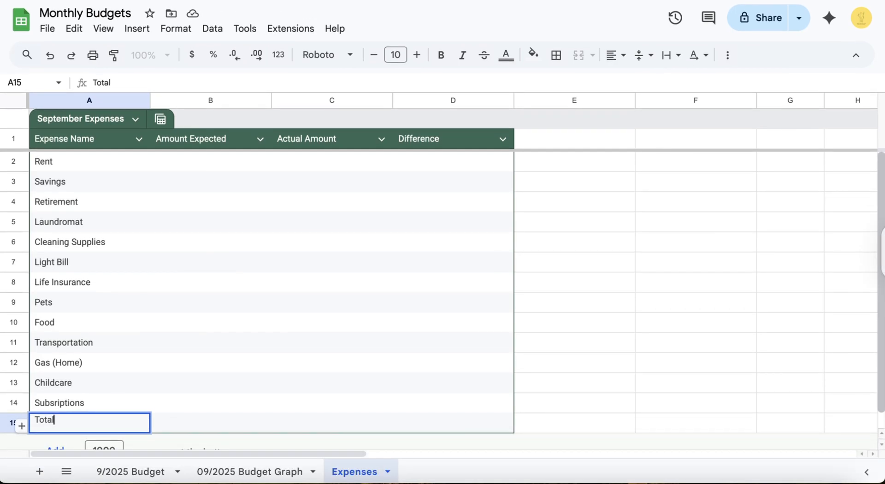
scroll(443, 300, down, 1)
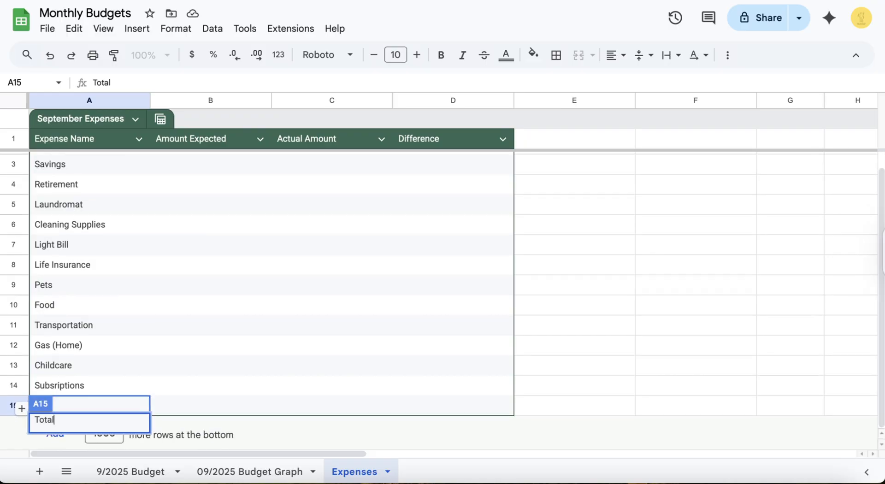
click(332, 366)
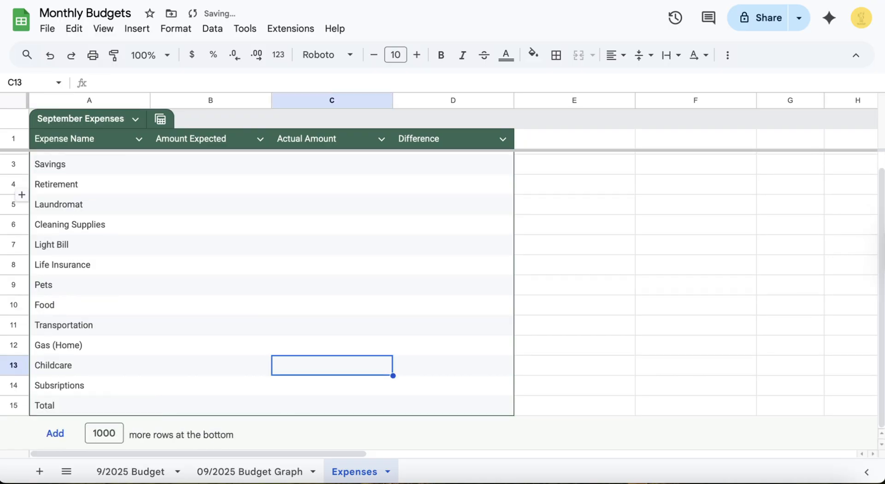
- Enter $1395 as the Amount Expected for Rent in cell B2
click(211, 165)
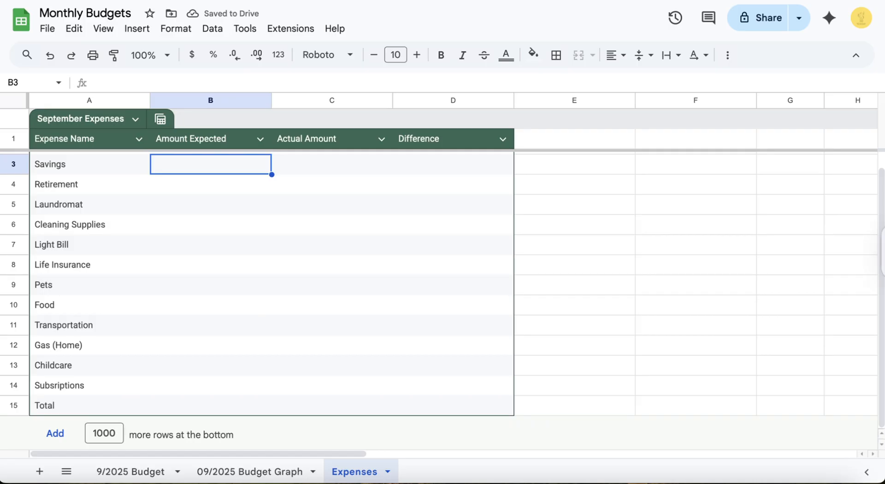
scroll(443, 300, up, 1)
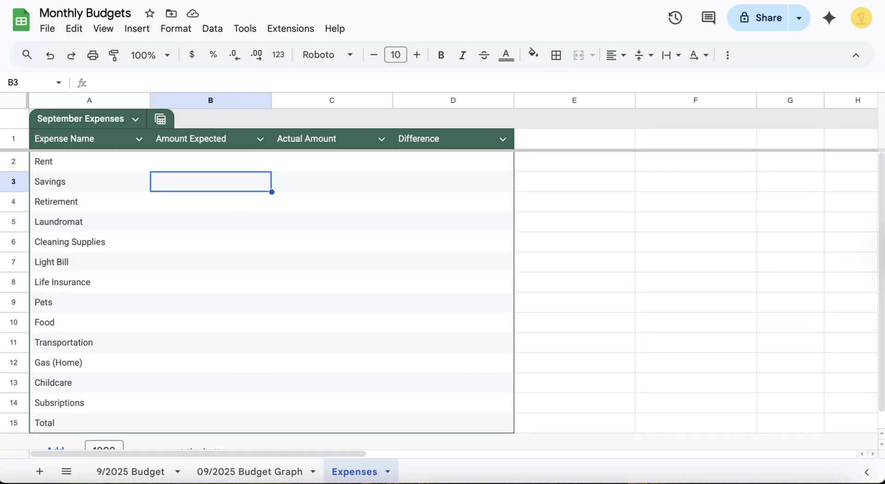
click(210, 162)
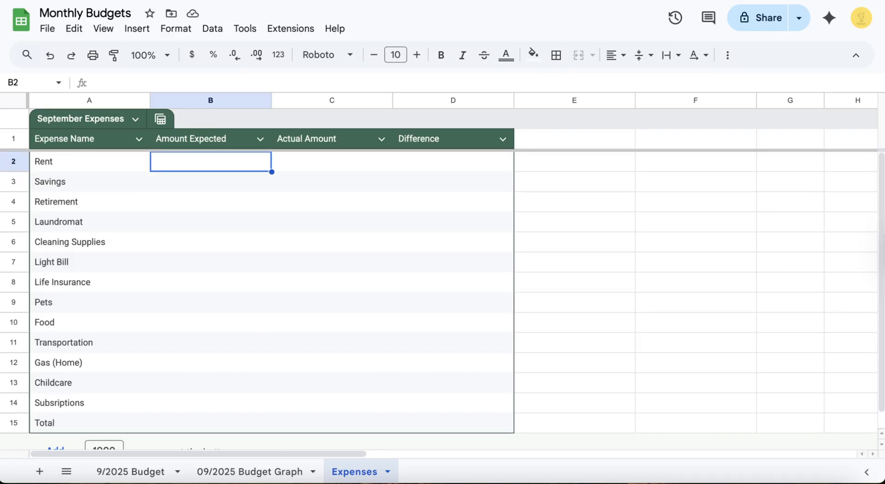
text(13)
key(BackSpace)
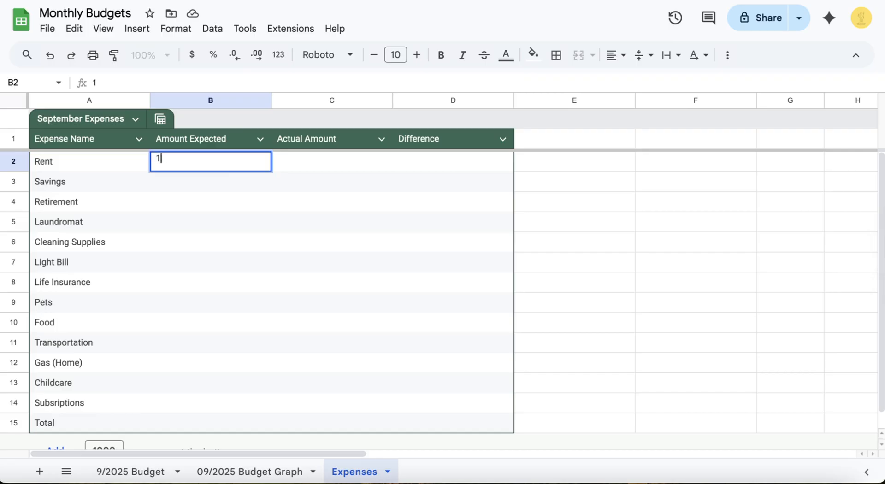
text(2)
key(BackSpace)
key(BackSpace)
text($1398)
key(BackSpace)
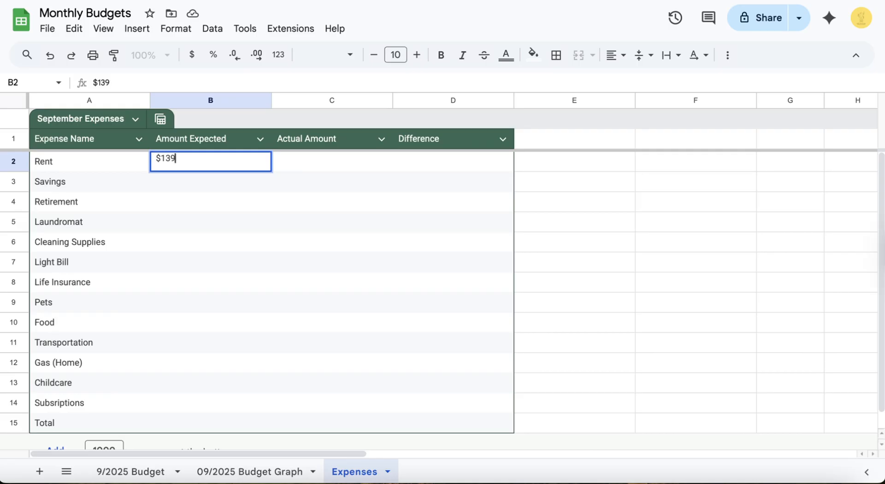
text(5)
key(Tab)
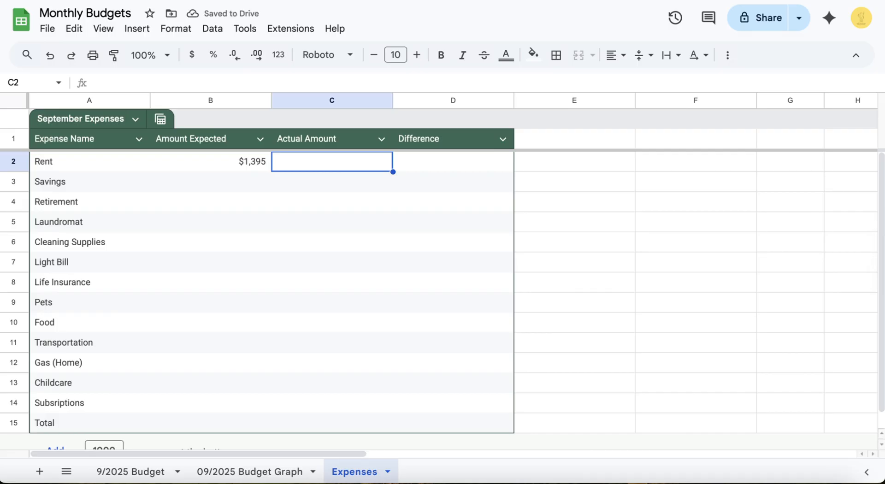
- Enter $1380, including the dollar sign, as the Actual Amount for Rent in cell C2
text(13)
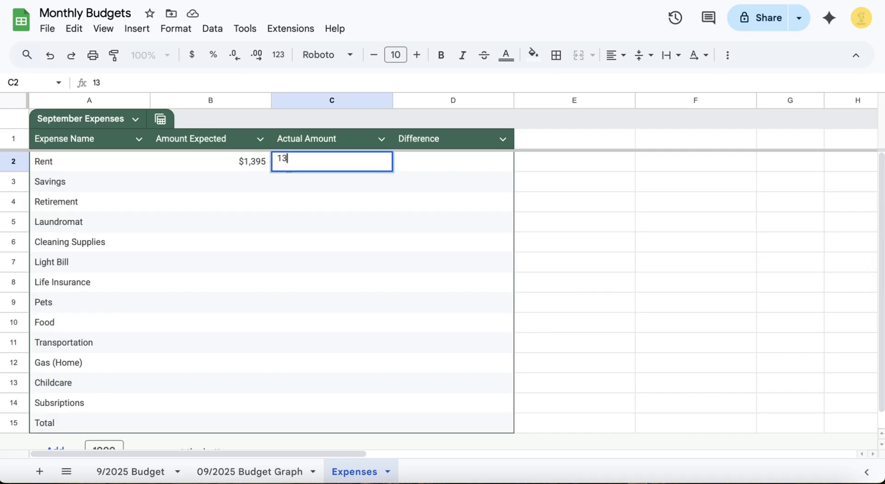
text(80)
click(332, 202)
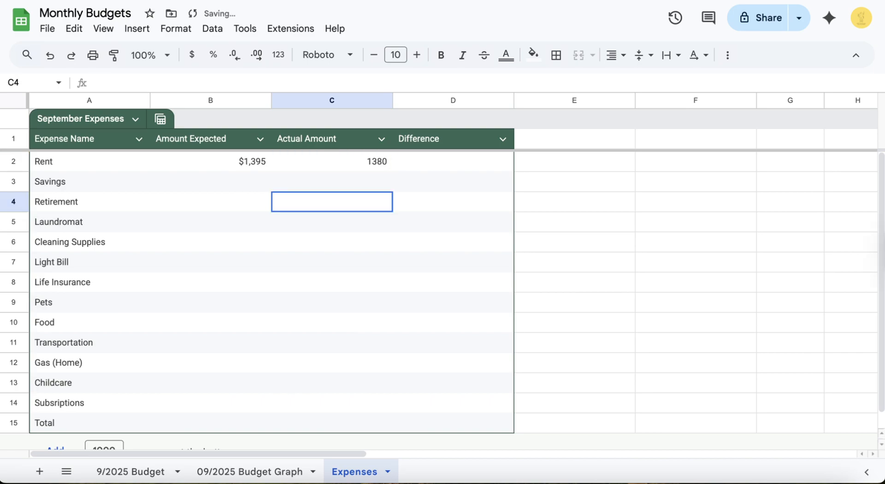
double_click(364, 161)
click(368, 158)
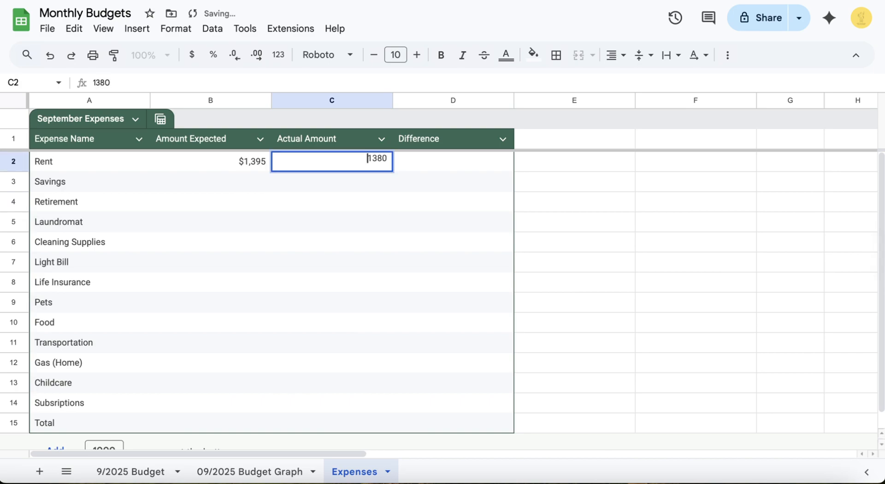
text($)
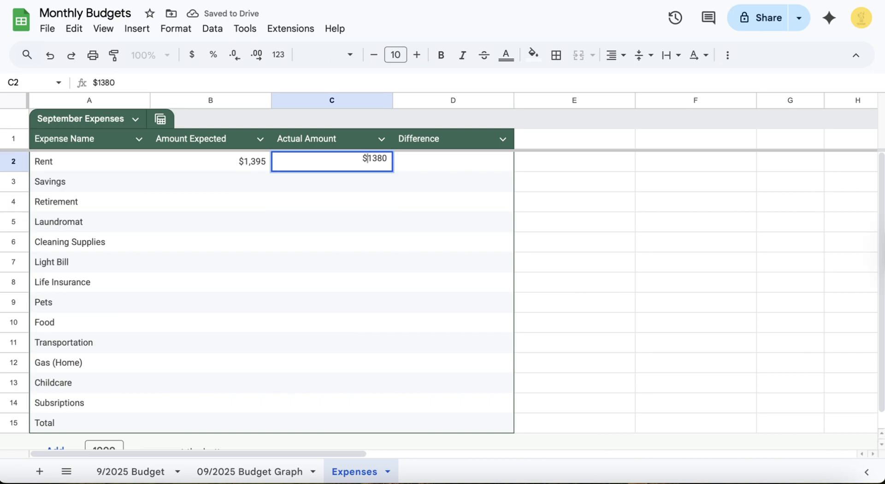
- Enter 100 as the Amount Expected for Savings in cell B3
click(211, 181)
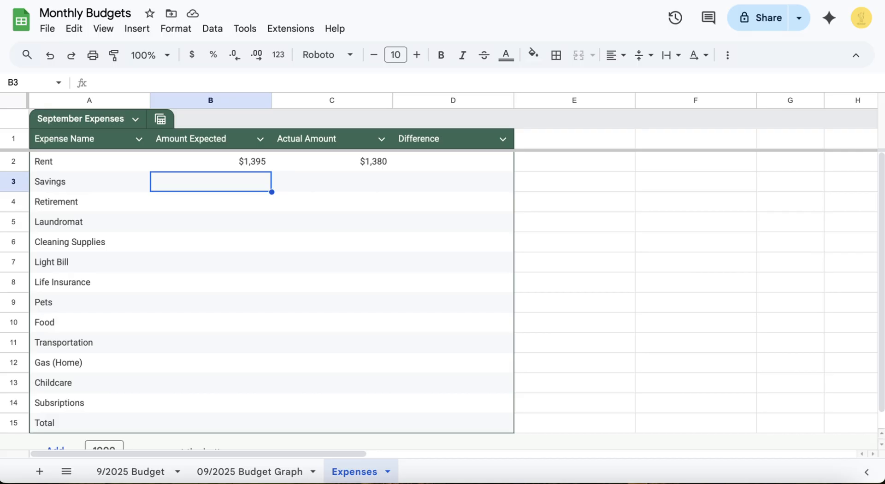
text(100)
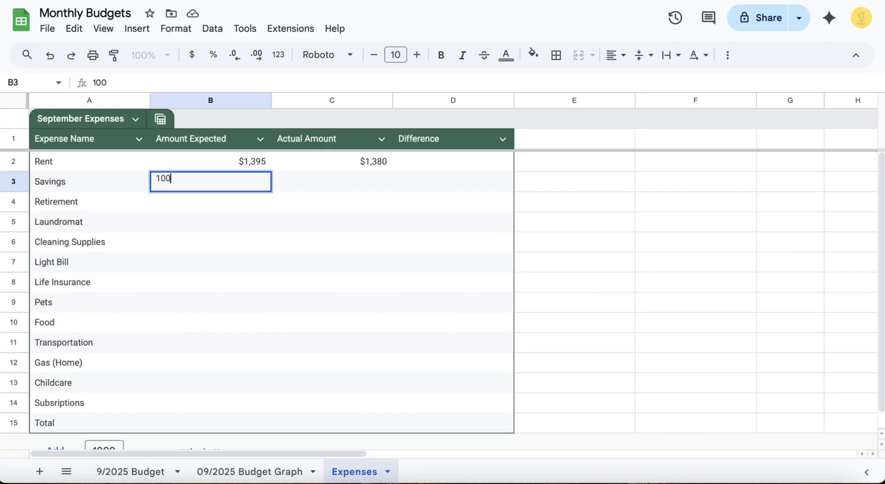
key(Tab)
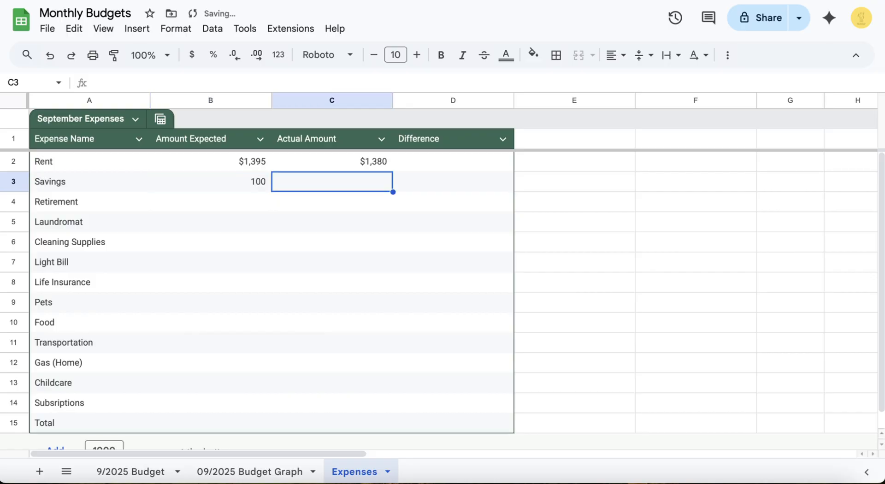
- Enter 75 as the Actual Amount for Savings, and 80 as both the Amount Expected and Actual Amount for Retirement
text(75)
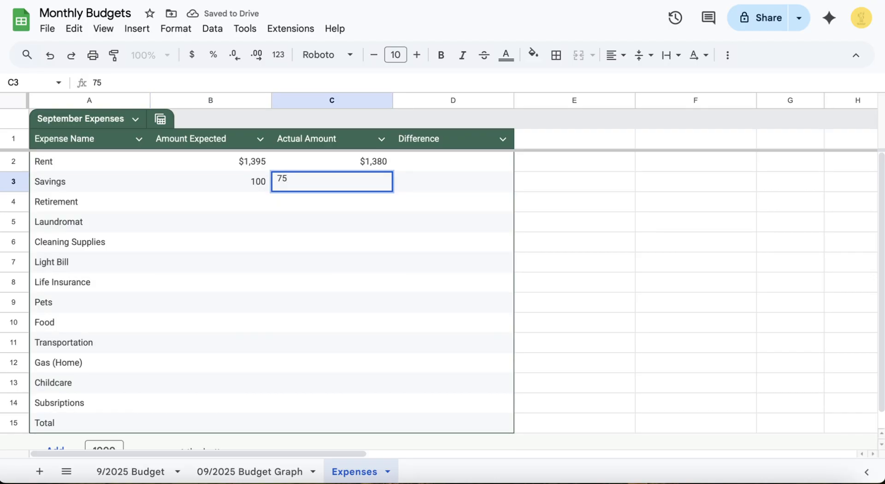
key(Return)
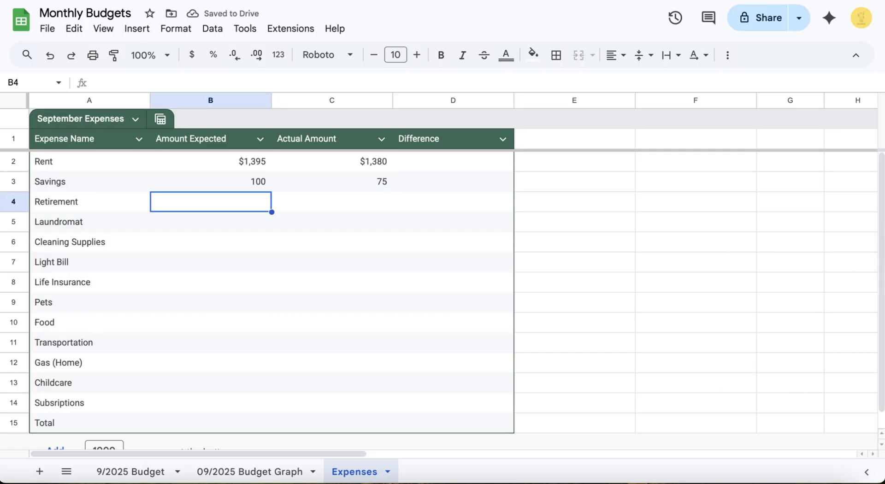
text(80)
key(Tab)
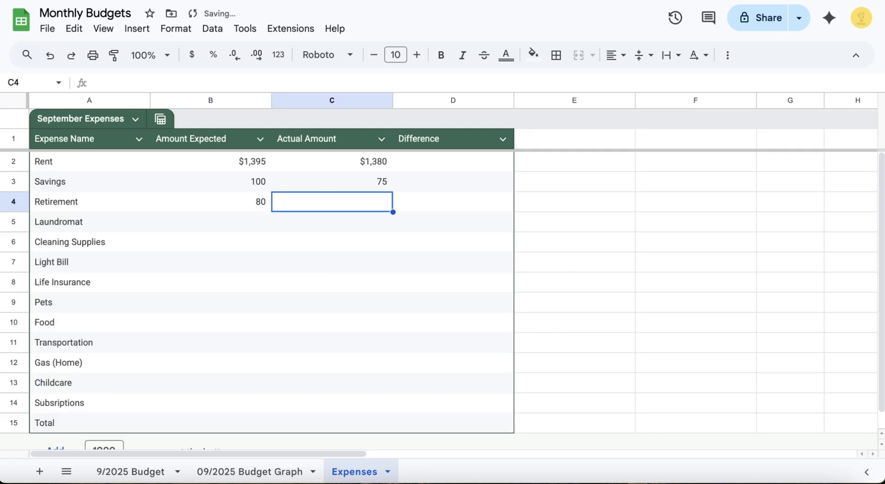
text(80)
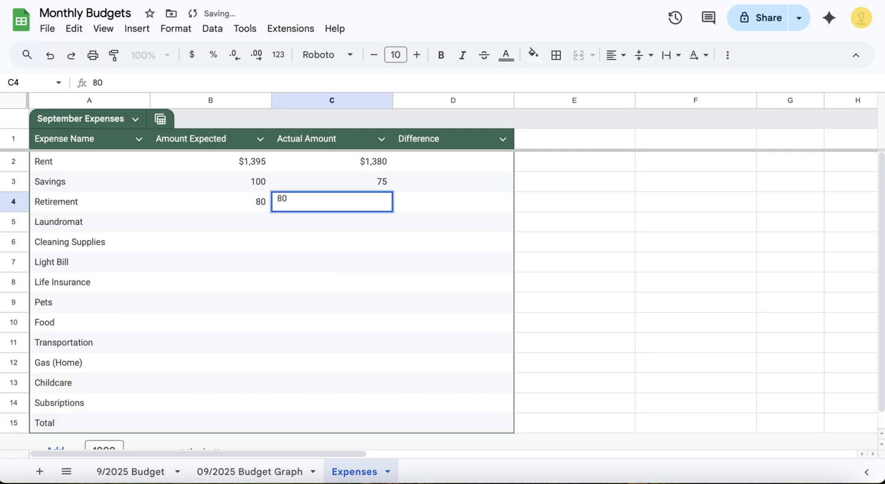
key(Return)
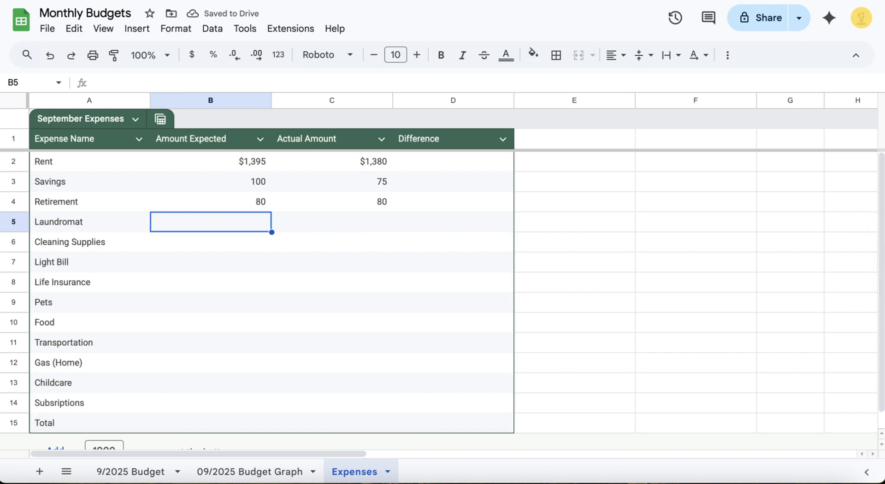
- Enter 100 as the Amount Expected and 60 as the Actual Amount for Laundromat in row 5
text(100)
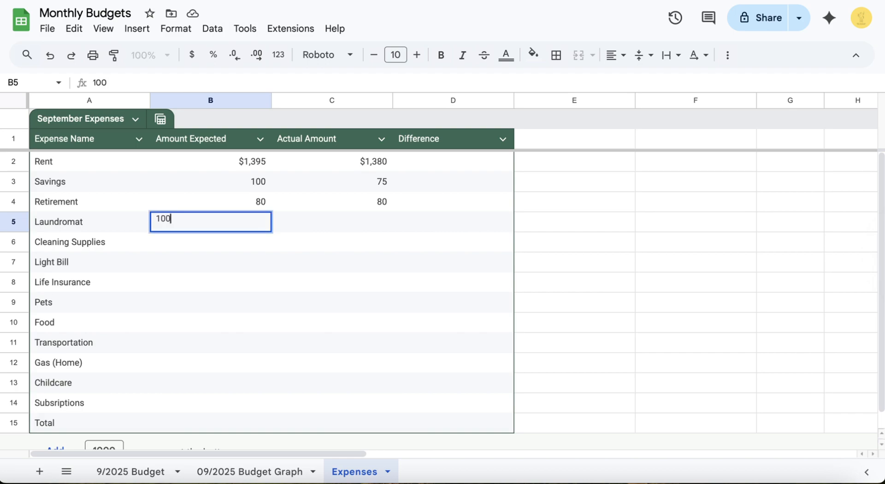
key(Tab)
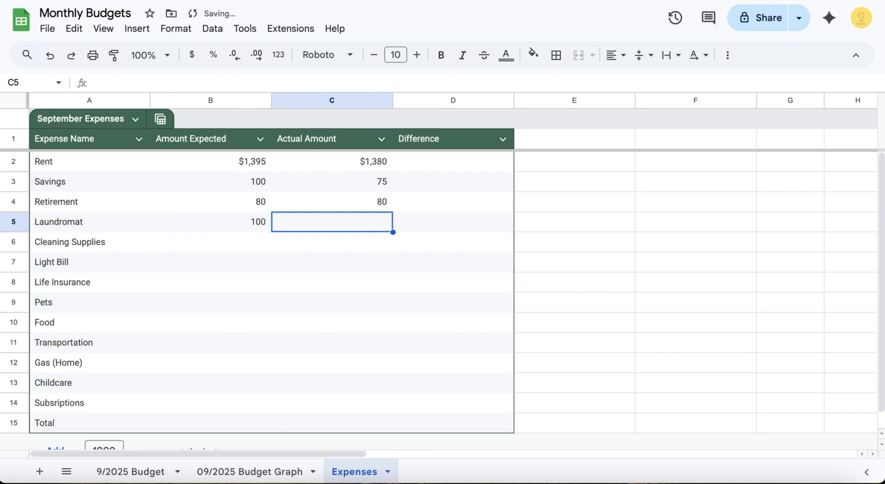
text(8)
key(BackSpace)
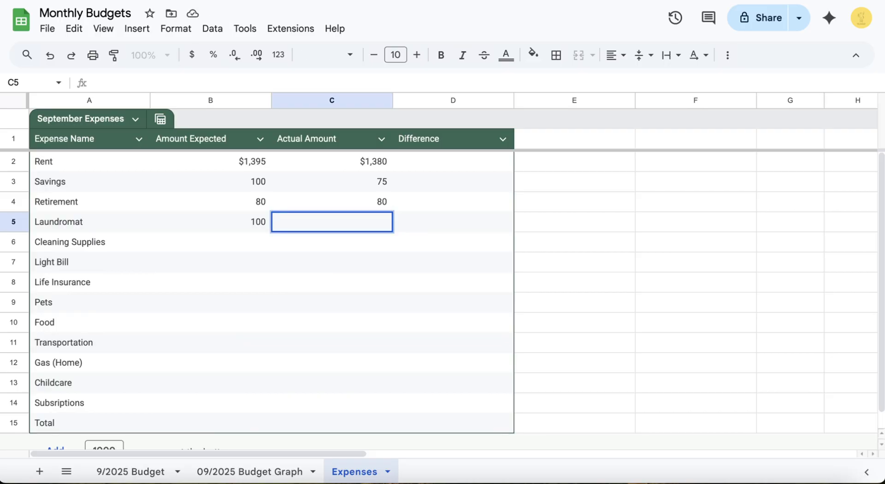
text(60)
key(Left)
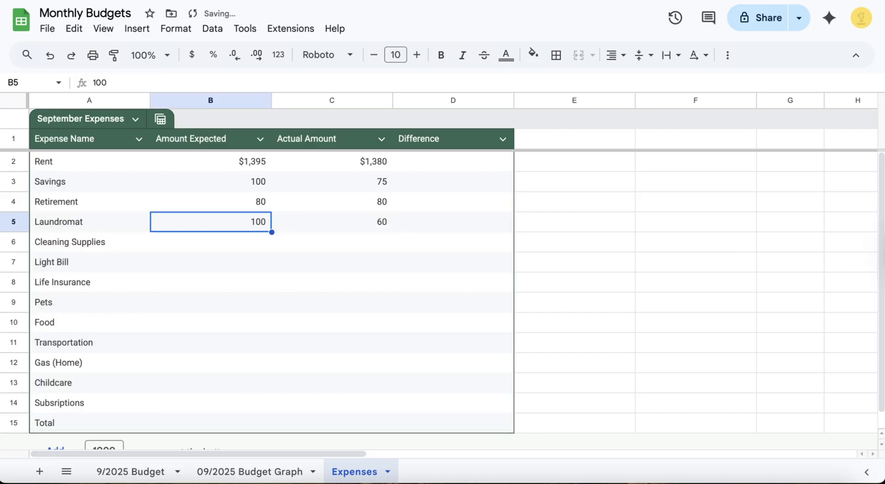
key(Down)
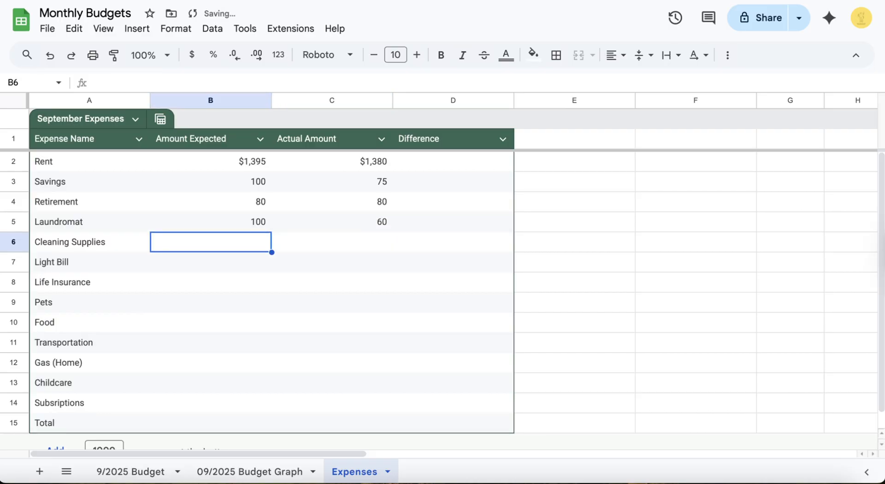
- Enter 100 expected and 110 actual for Cleaning Supplies, and 200 expected and 375 actual for Light Bill
text(100)
key(Tab)
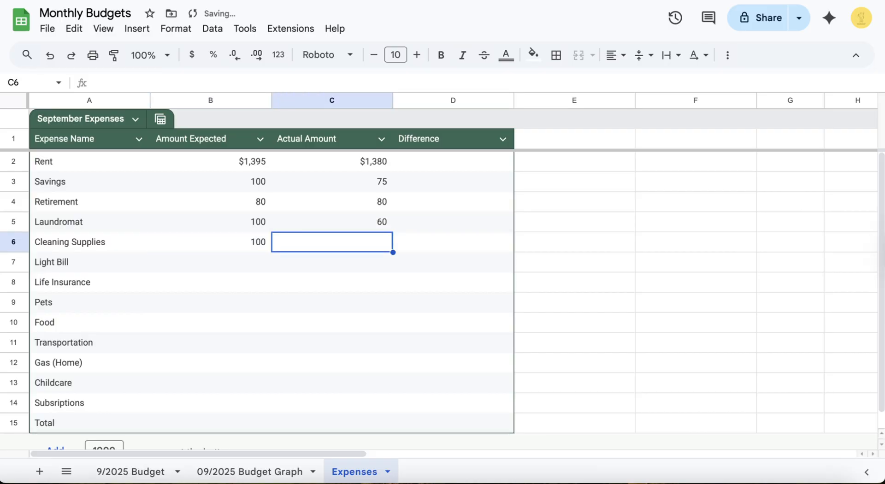
text(110)
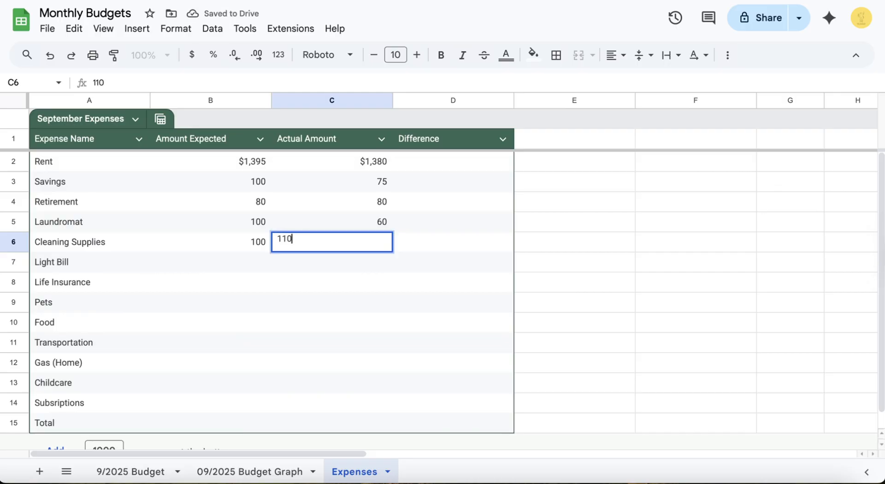
key(Return)
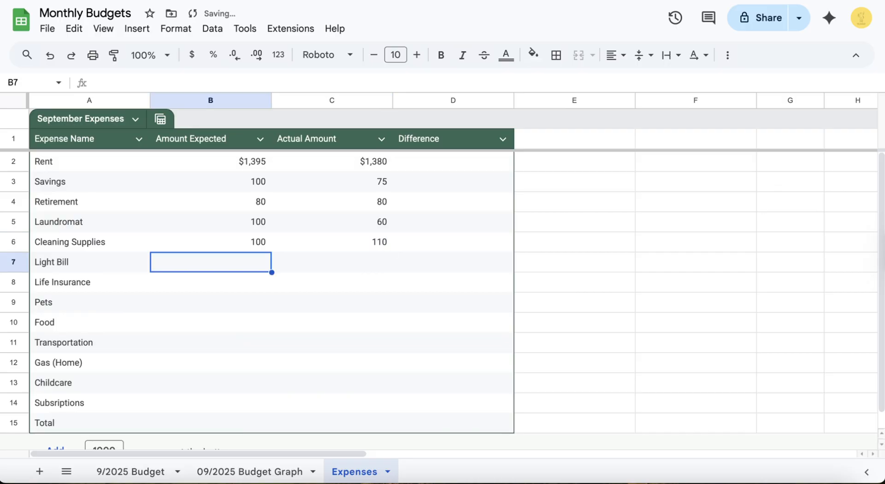
text(200)
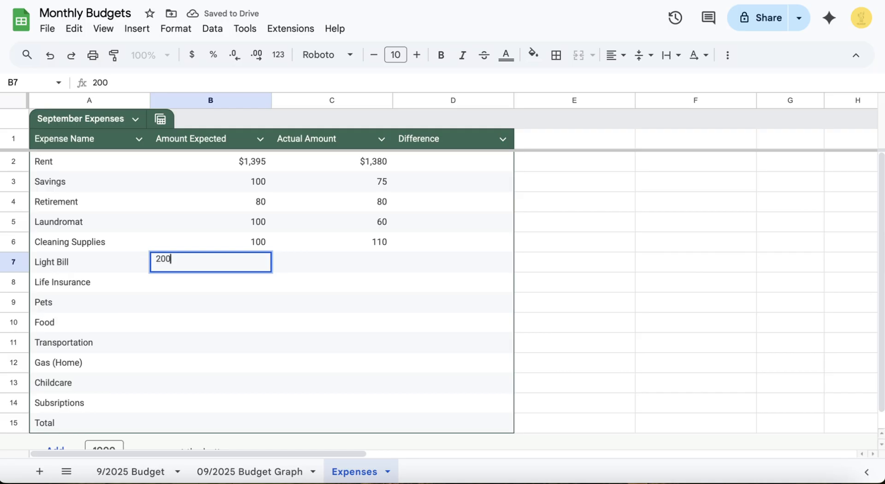
key(Tab)
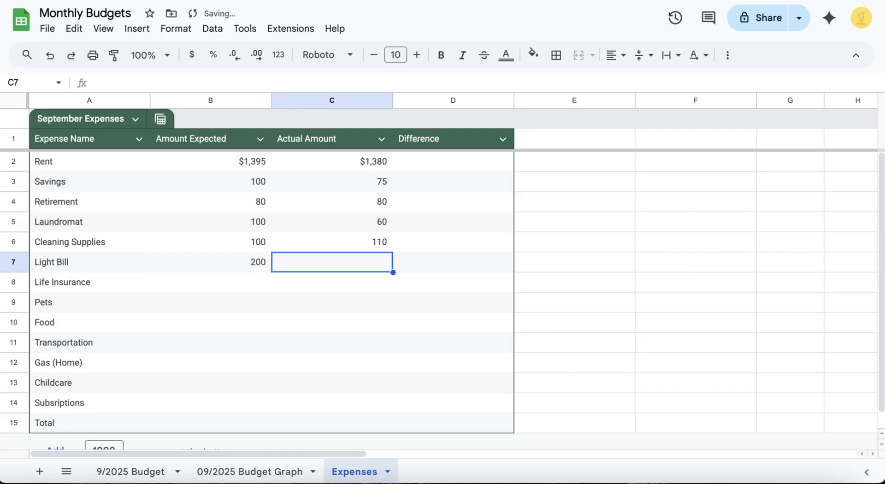
text(375)
key(Return)
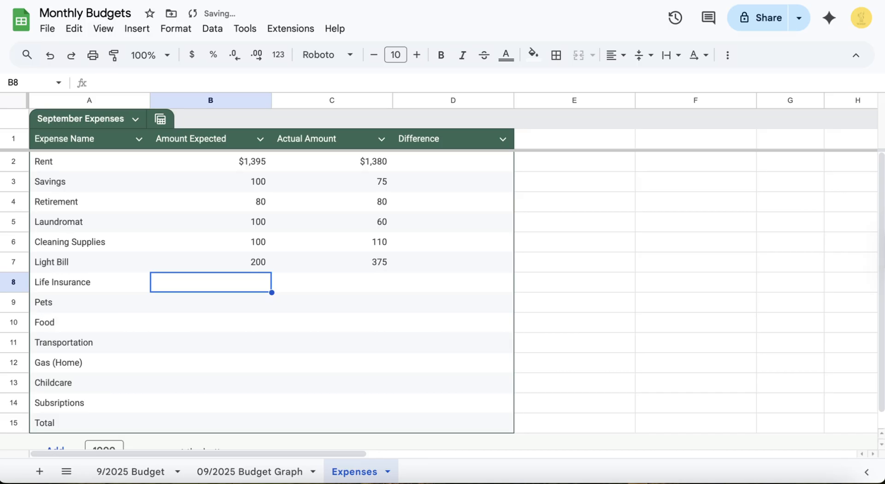
- Enter 60 as the Amount Expected and 55.67 as the Actual Amount for Life Insurance in row 8
text(60)
key(Tab)
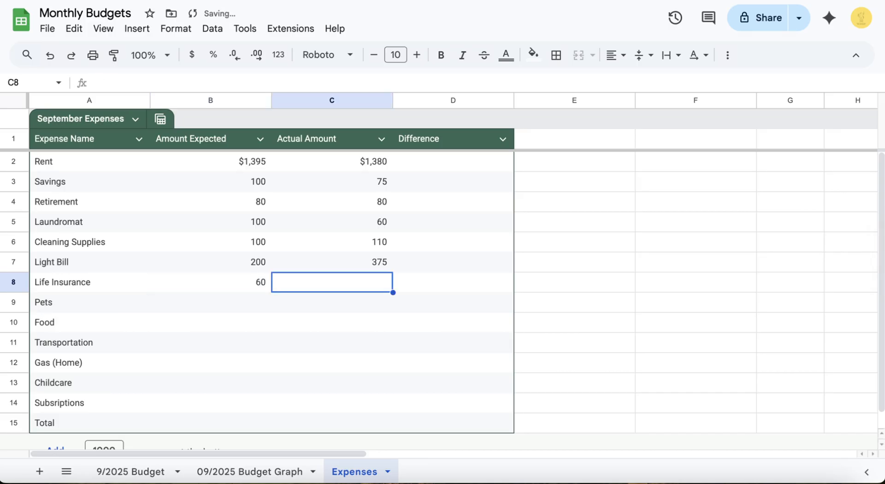
text(55.)
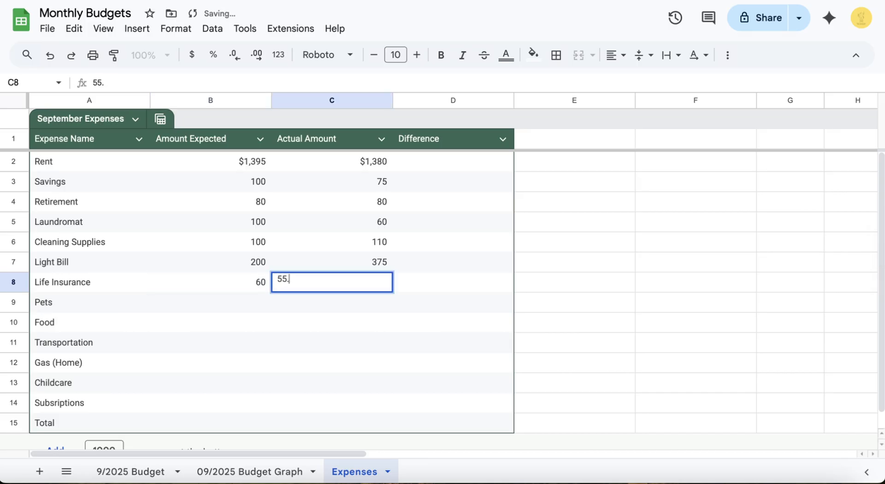
text(67)
key(Return)
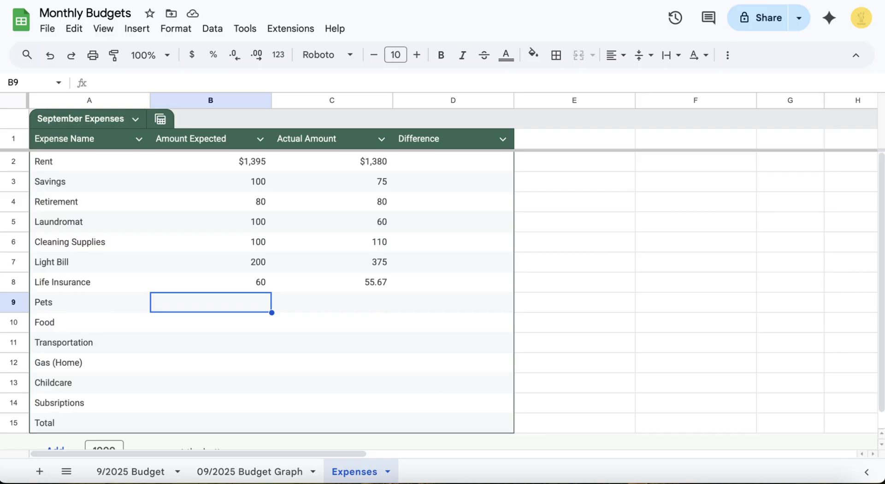
- Enter 100 as the Amount Expected and 98.22 as the Actual Amount for Pets in row 9
text(100)
key(Tab)
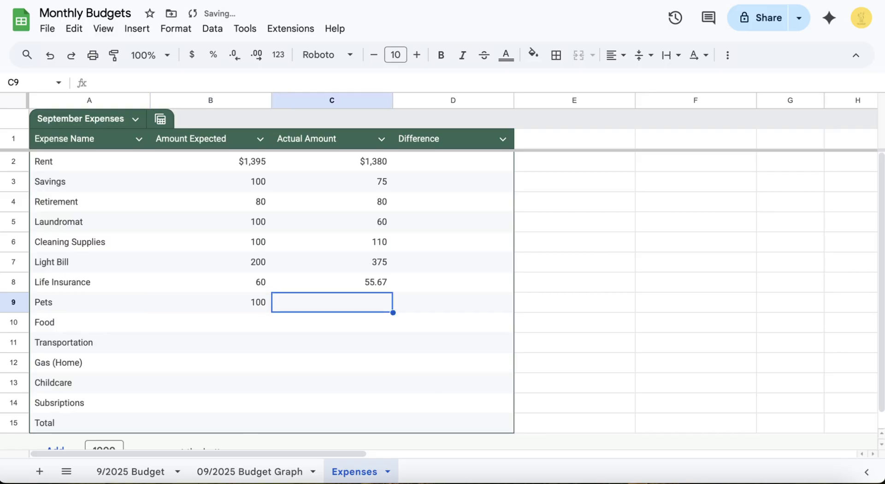
text(98.22)
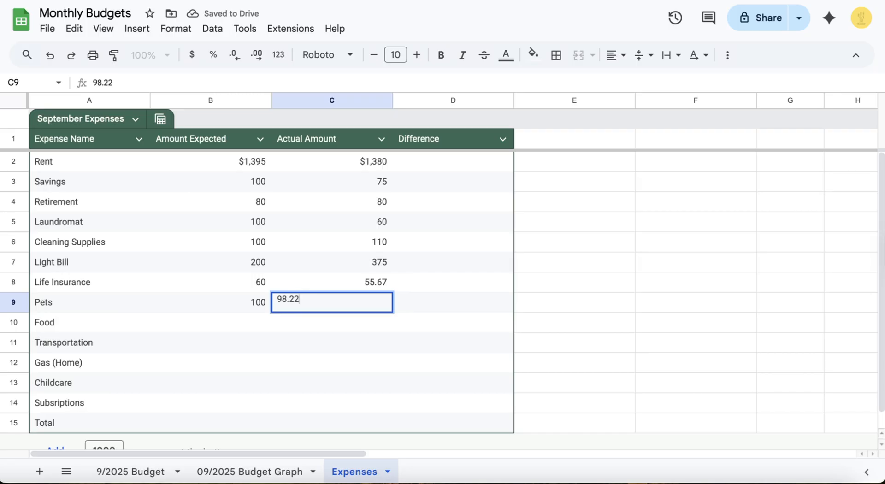
key(Return)
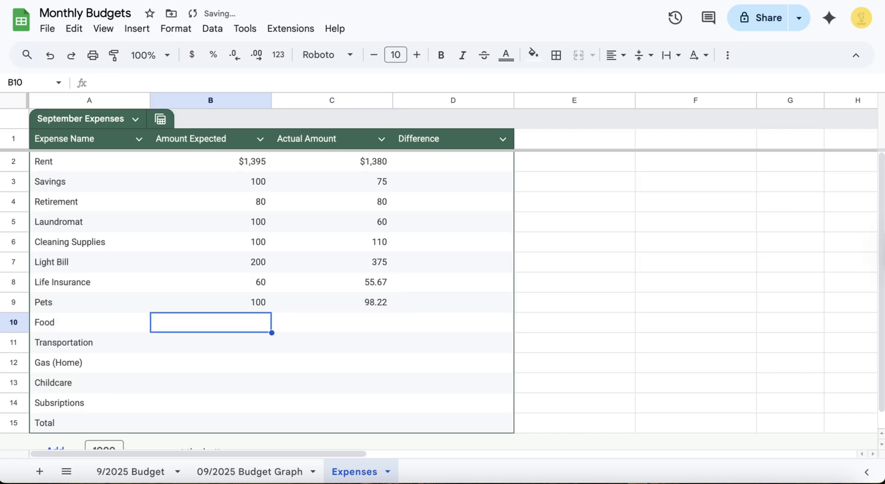
- Enter 700 as the Amount Expected and 682.90 as the Actual Amount for Food in row 10
text(7)
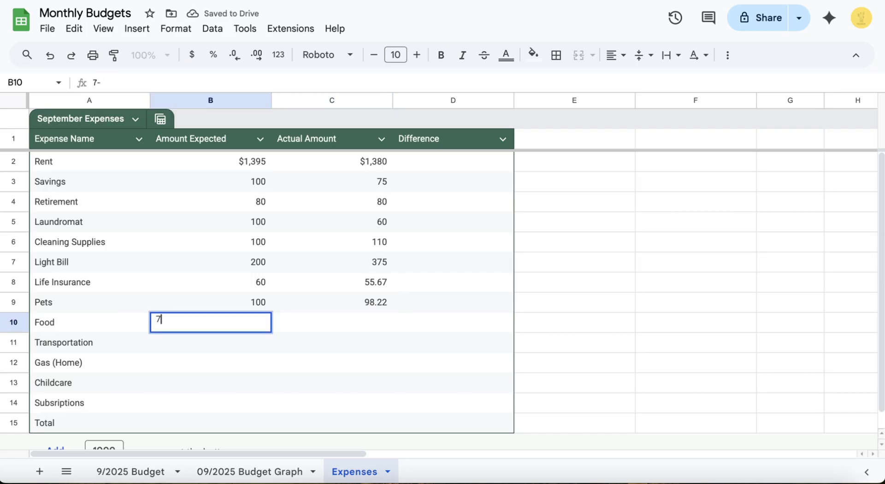
text(00)
key(Tab)
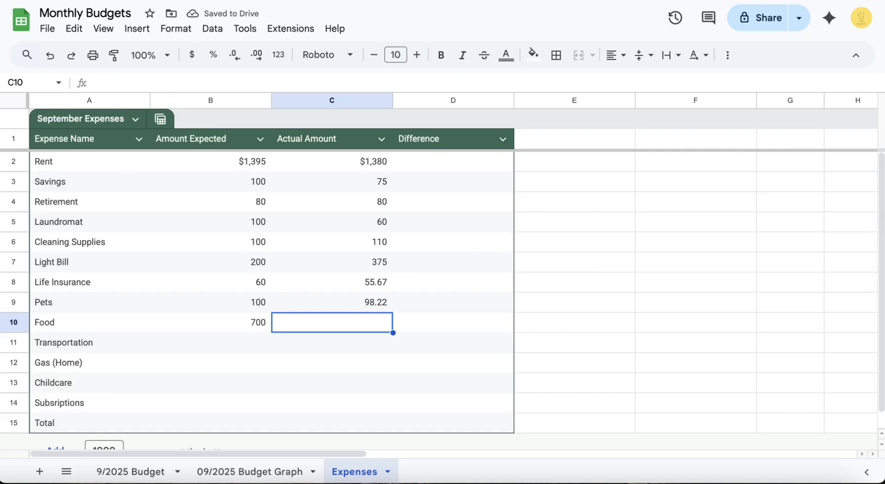
text(68)
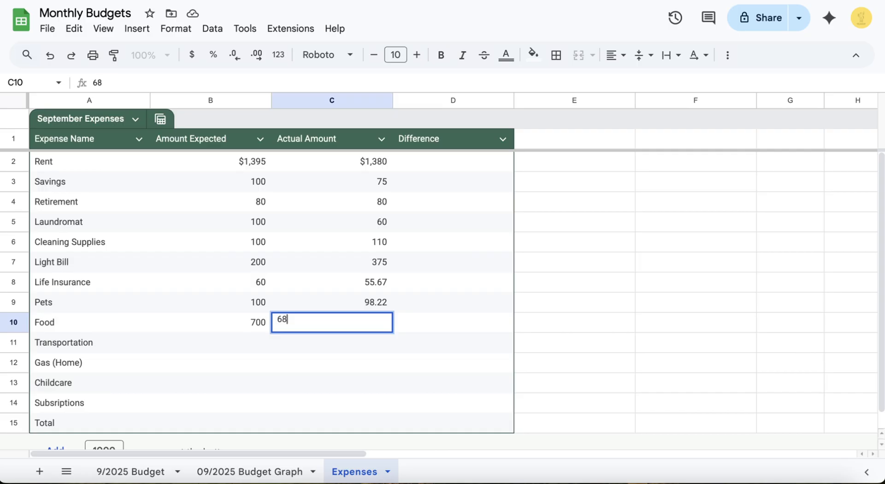
text(2.90)
key(Return)
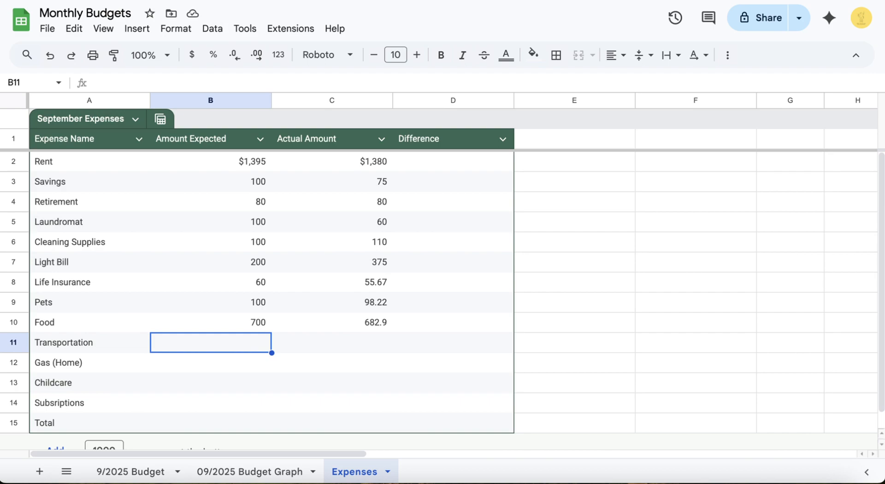
- Enter 85 as the Amount Expected and 125 as the Actual Amount for Transportation in row 11
text(80)
key(BackSpace)
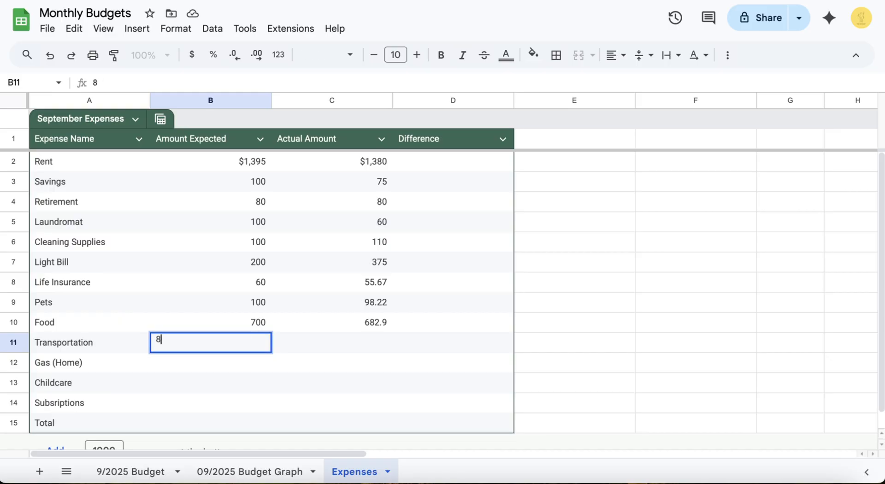
text(5)
key(Tab)
key(Tab)
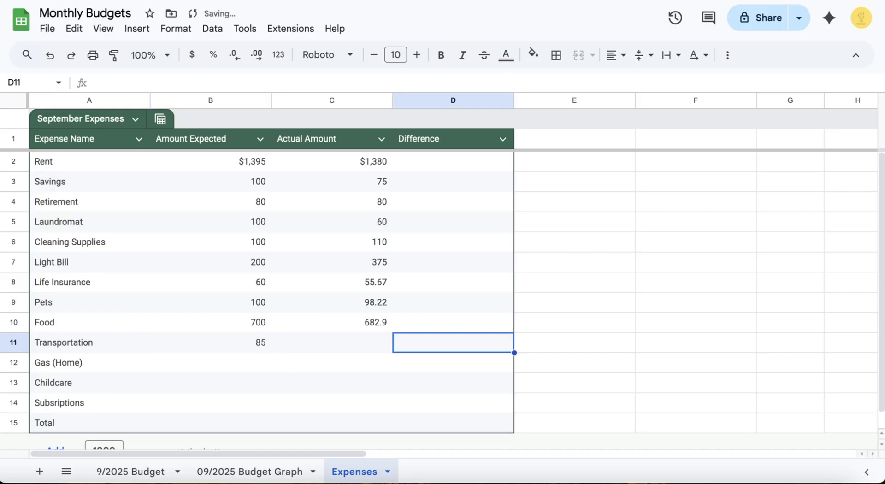
key(Left)
text(125)
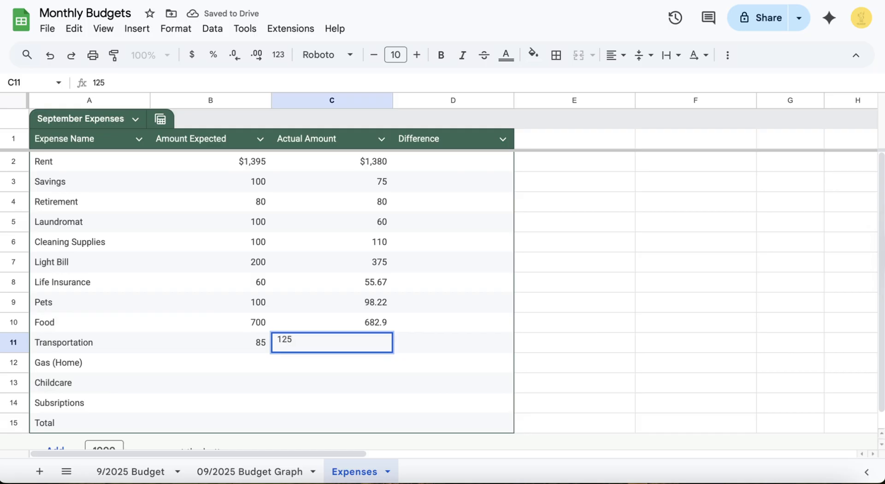
key(Return)
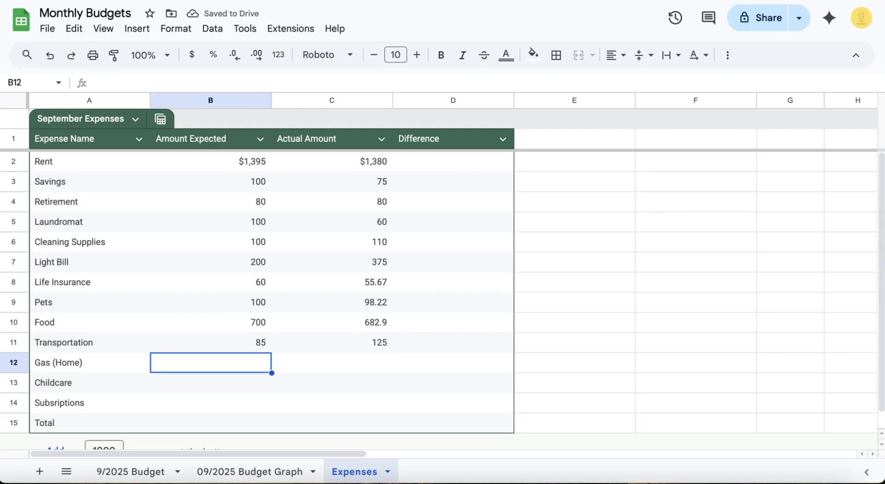
text(900)
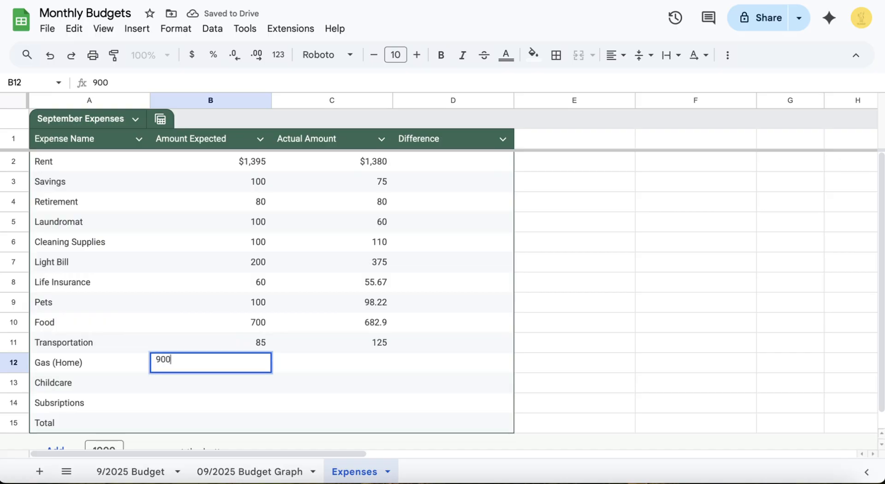
key(BackSpace)
key(BackSpace)
key(BackSpace)
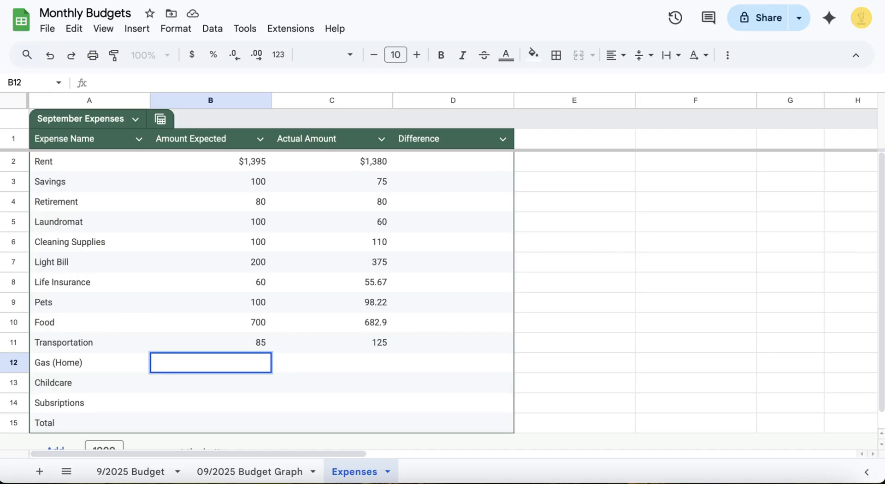
- Enter 75 as both the Amount Expected and the Actual Amount for Gas (Home) in row 12
text(75)
key(Tab)
text(75)
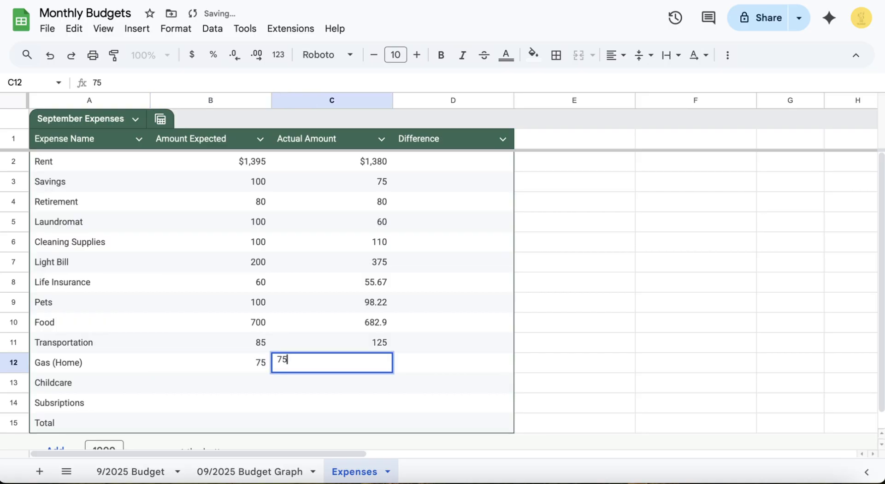
key(Return)
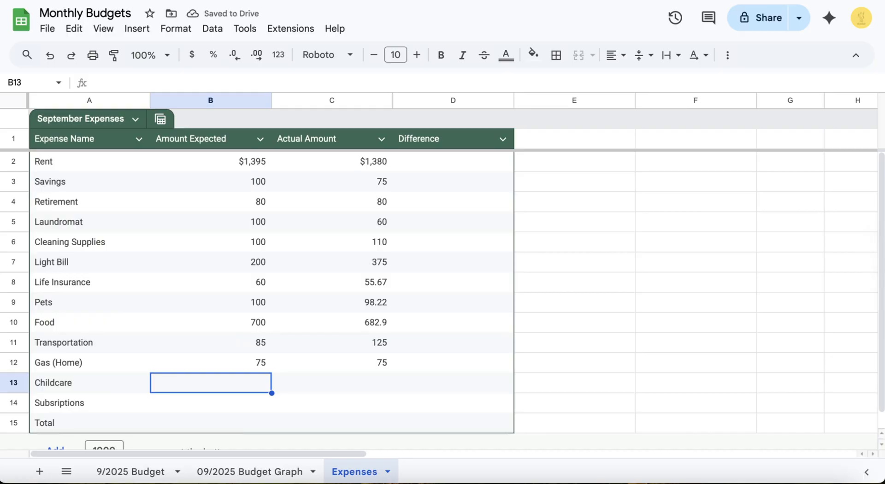
- Enter 1,289 as the Amount Expected and 1289 as the Actual Amount for Childcare in row 13
text(1,)
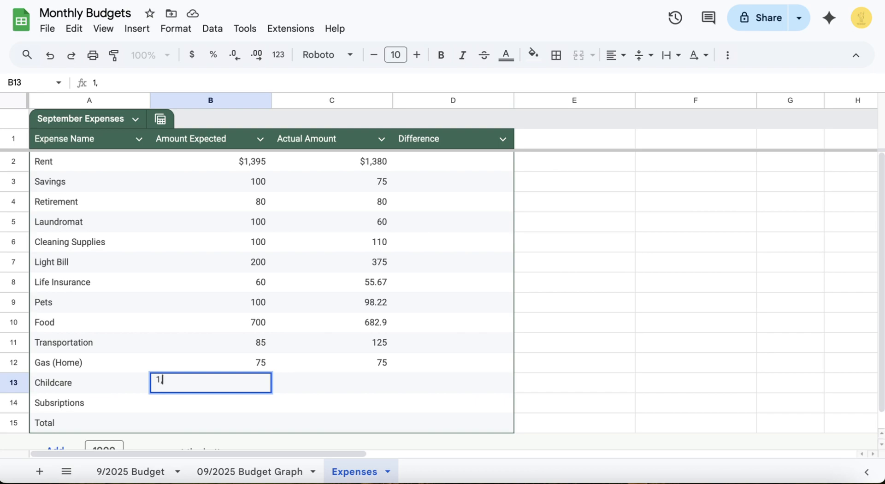
text(289)
key(Tab)
key(Left)
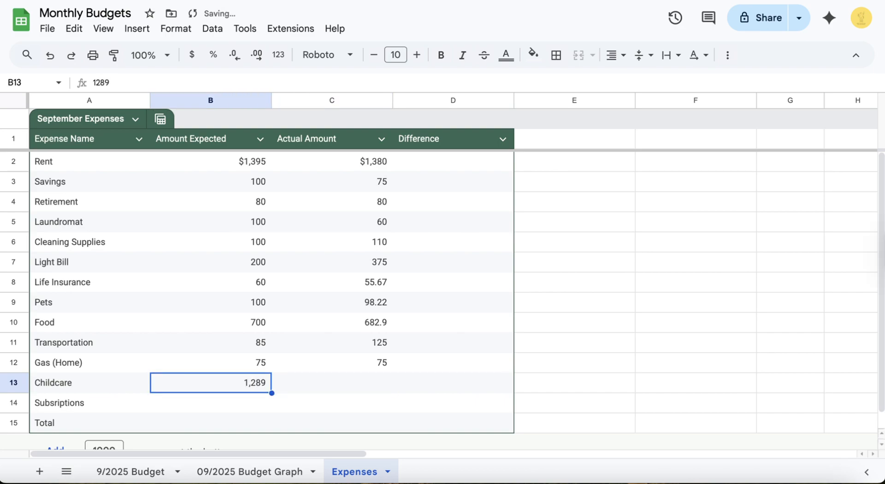
key(Right)
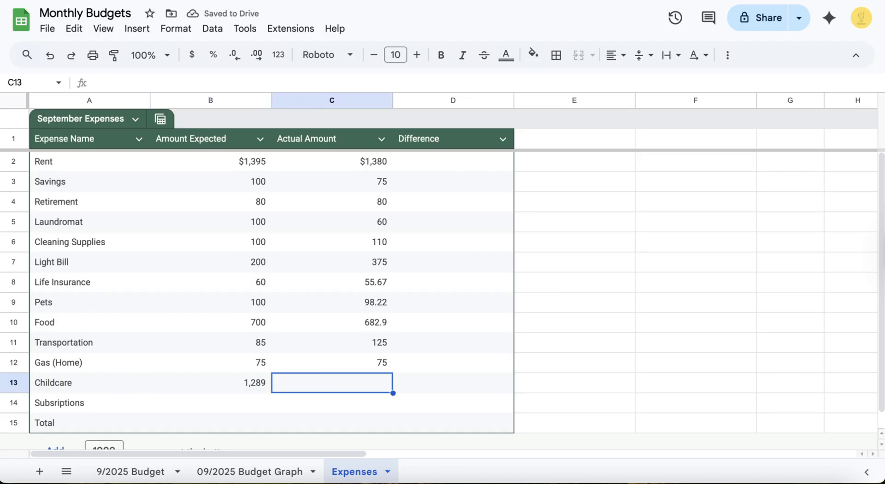
text(1289)
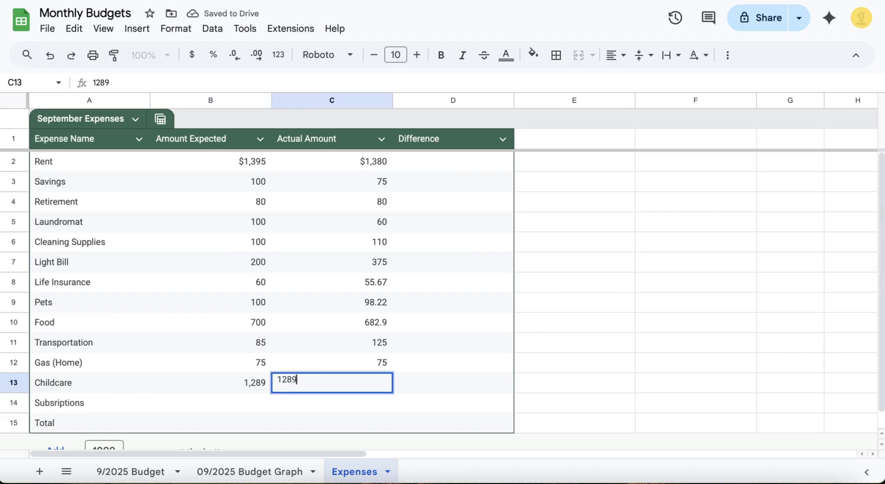
key(Return)
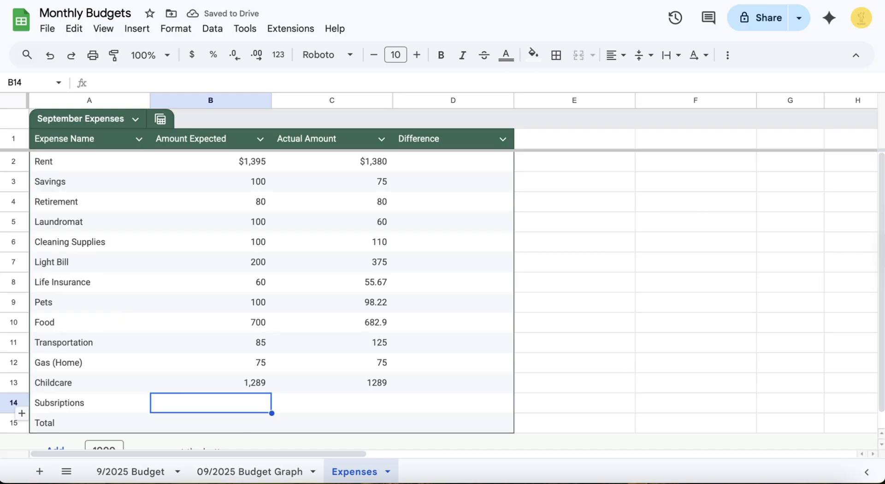
- Edit the expense name in A14 by inserting a c so it reads Subsricptions
key(Left)
double_click(60, 402)
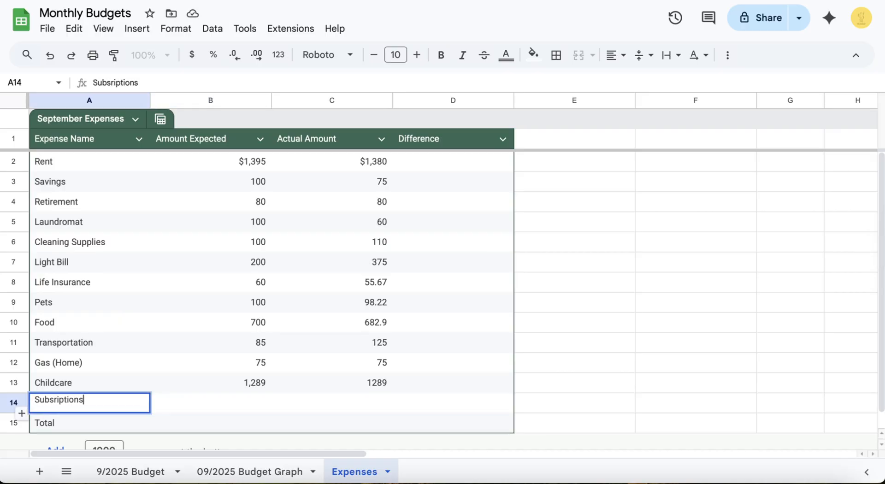
click(59, 400)
text(c)
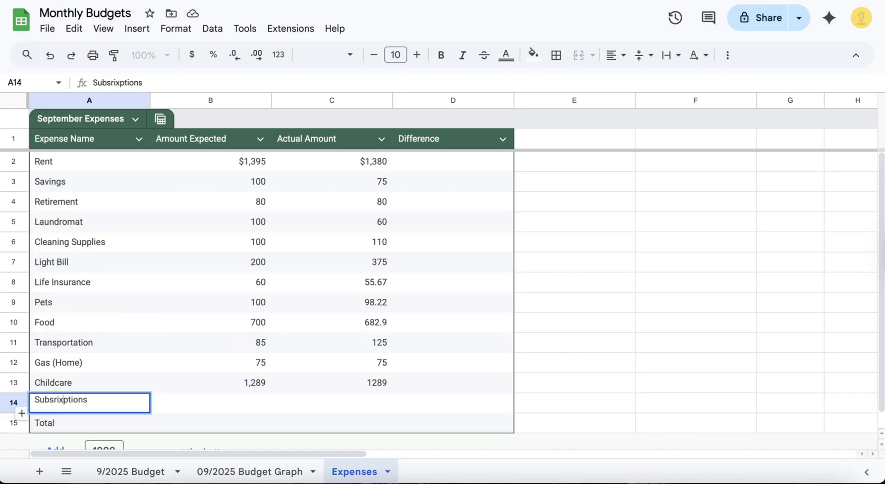
key(Tab)
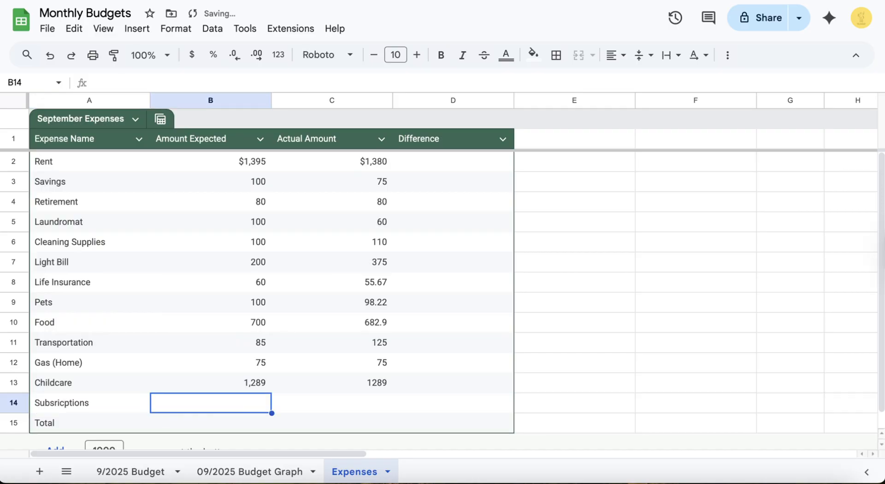
- Enter 96 as the Amount Expected and 94.27 as the Actual Amount for the subscriptions expense in row 14
text(96)
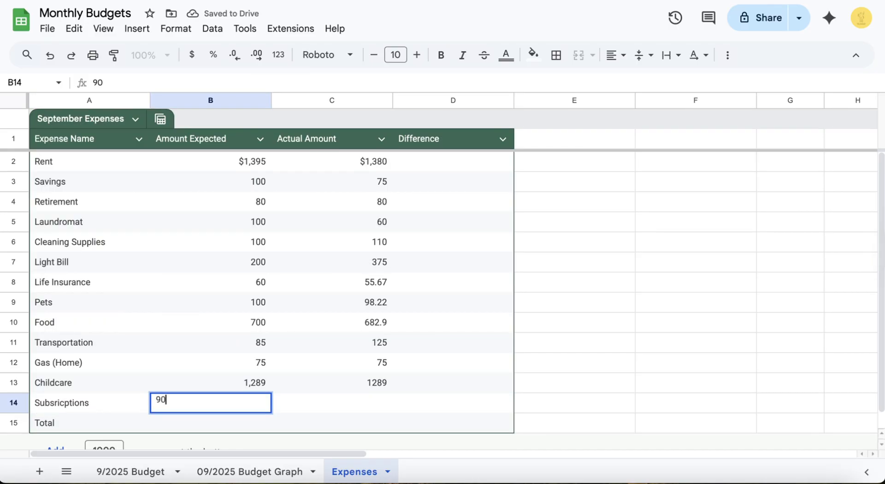
key(BackSpace)
text(6)
key(Tab)
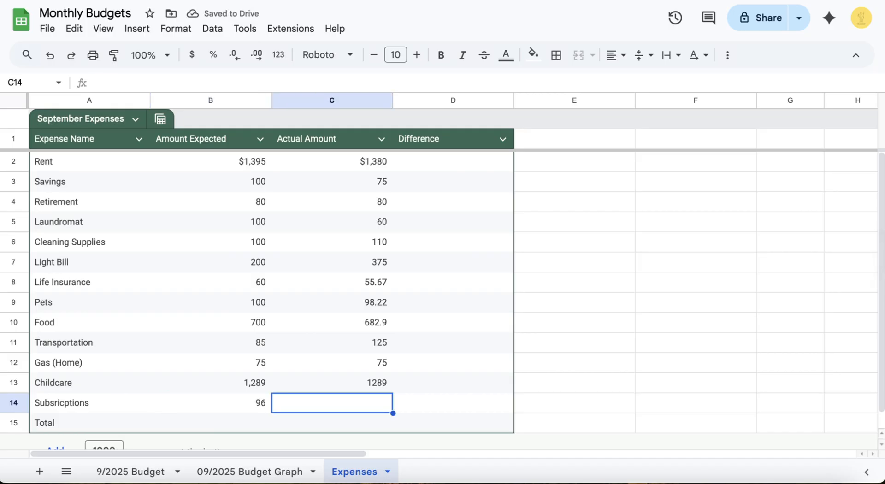
text(94)
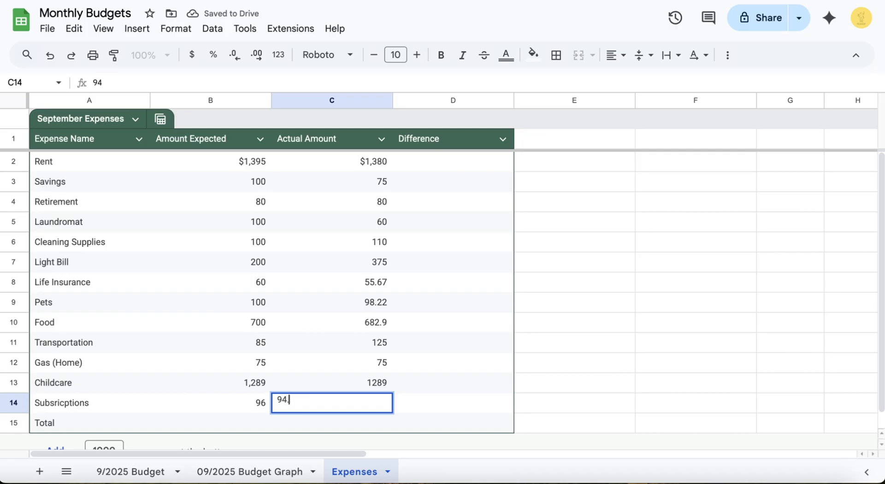
text(.27)
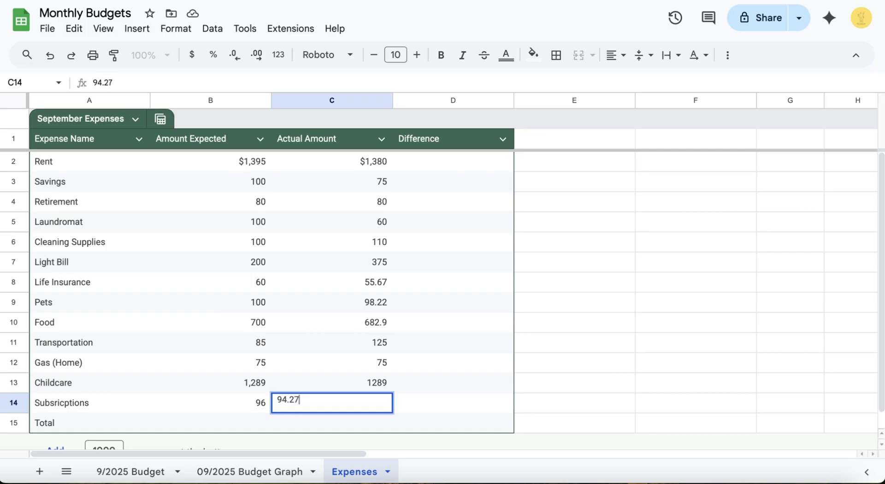
key(Tab)
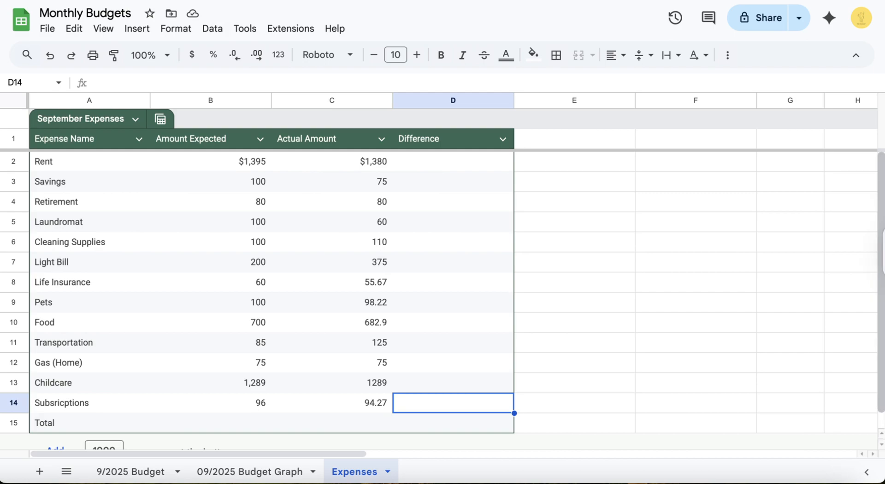
- Total the Amount Expected column in B15 of the Total row with the formula =SUM(B2:B14)
scroll(442, 286, down, 1)
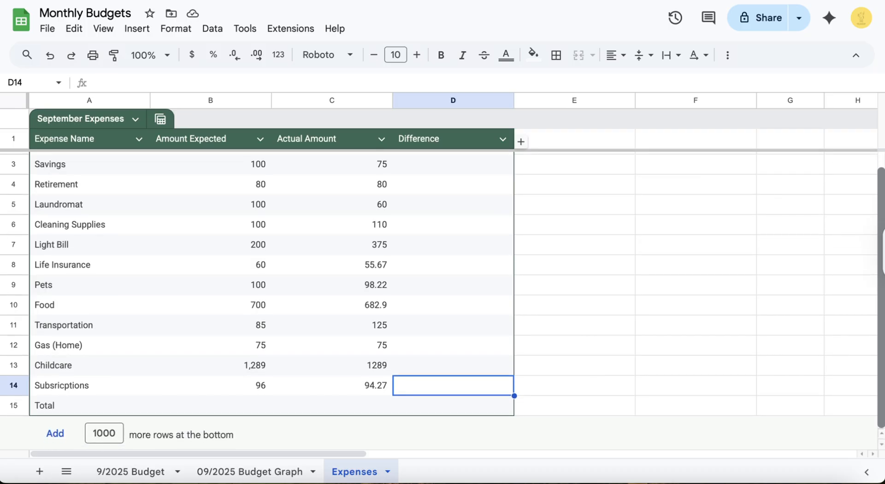
click(210, 405)
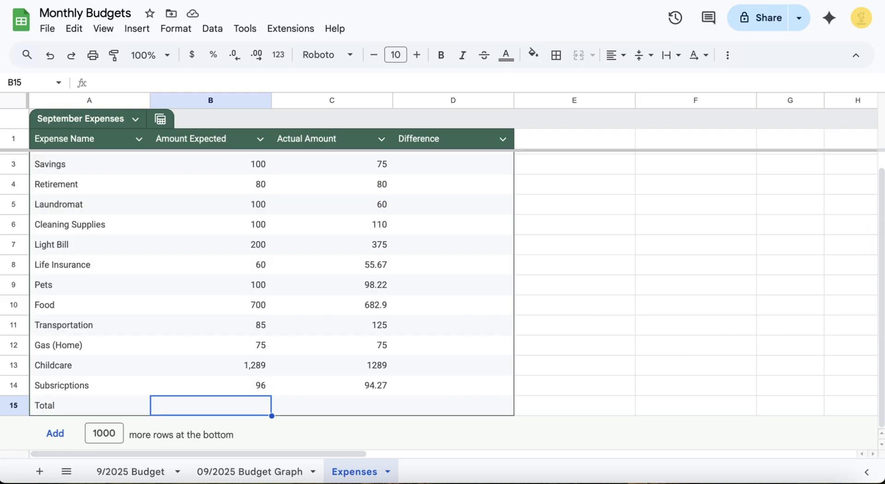
text(=SUM)
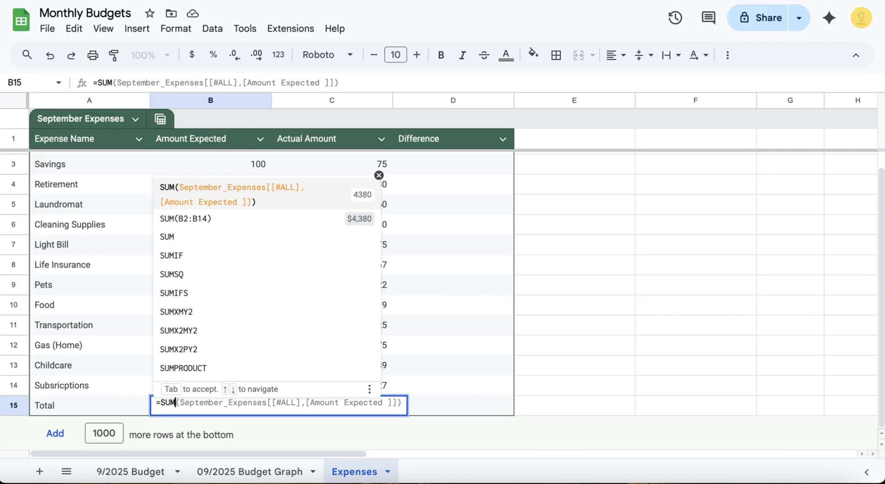
key(Down)
key(Down)
key(Down)
key(Up)
key(Up)
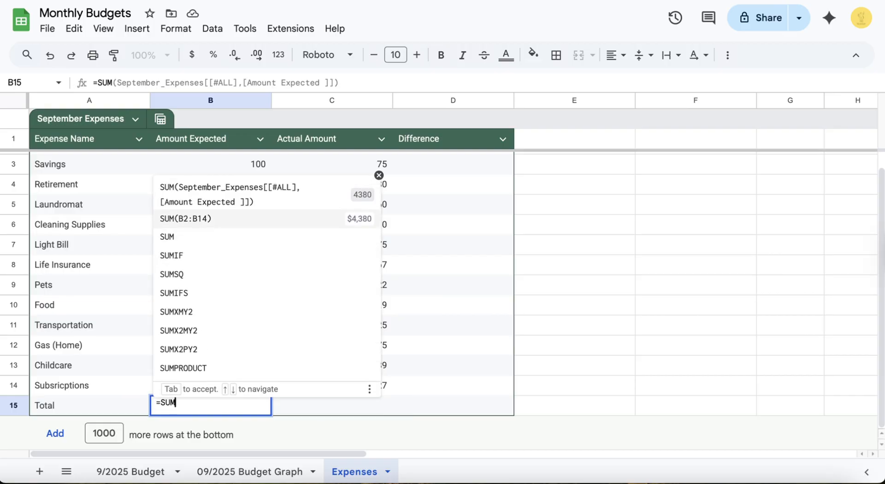
key(Tab)
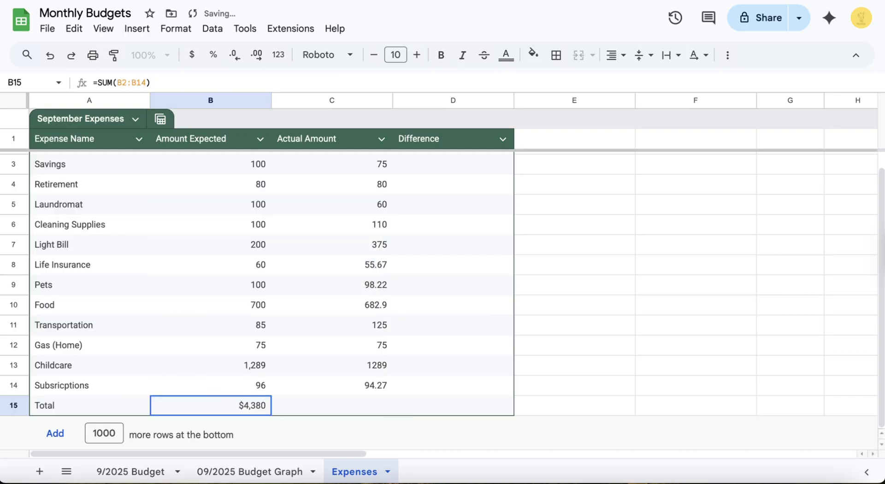
- Total the Actual Amount column in C15 of the Total row with the formula =SUM(C2:C14)
key(Tab)
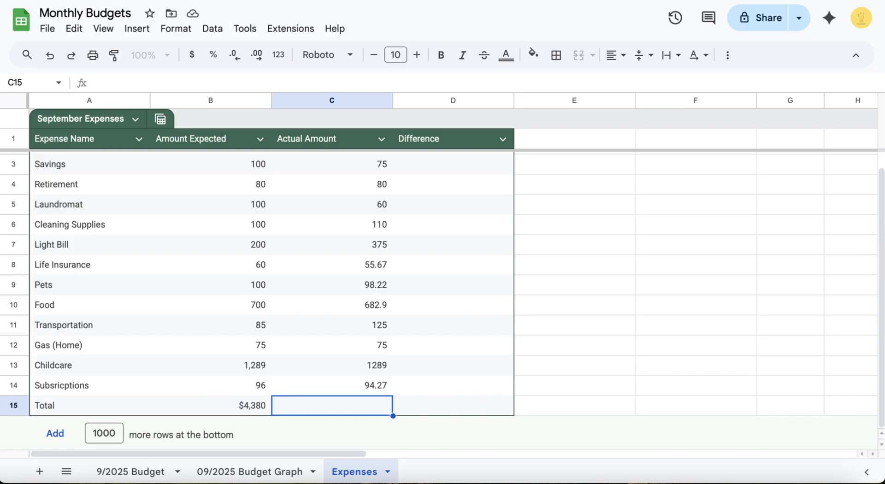
text(=SUM)
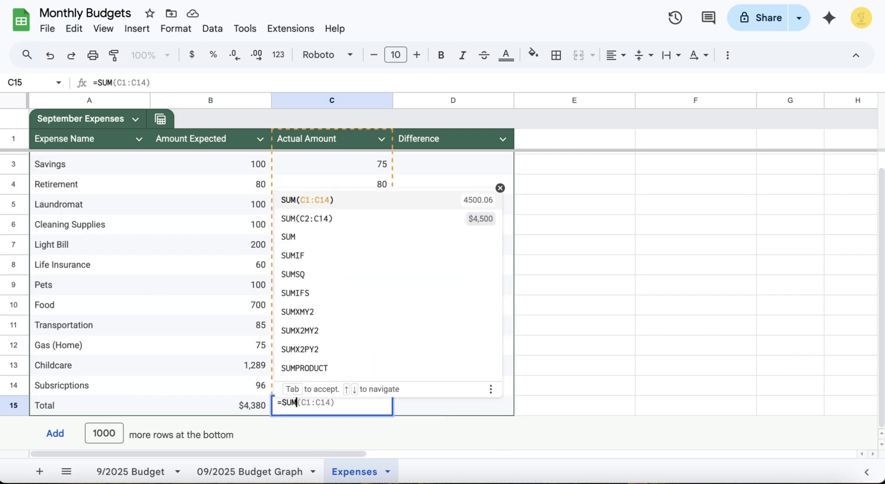
key(Up)
key(Up)
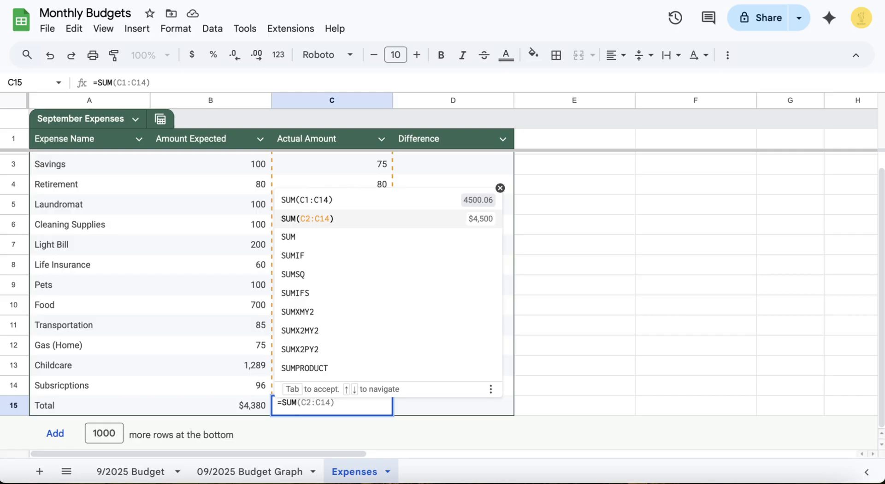
key(Return)
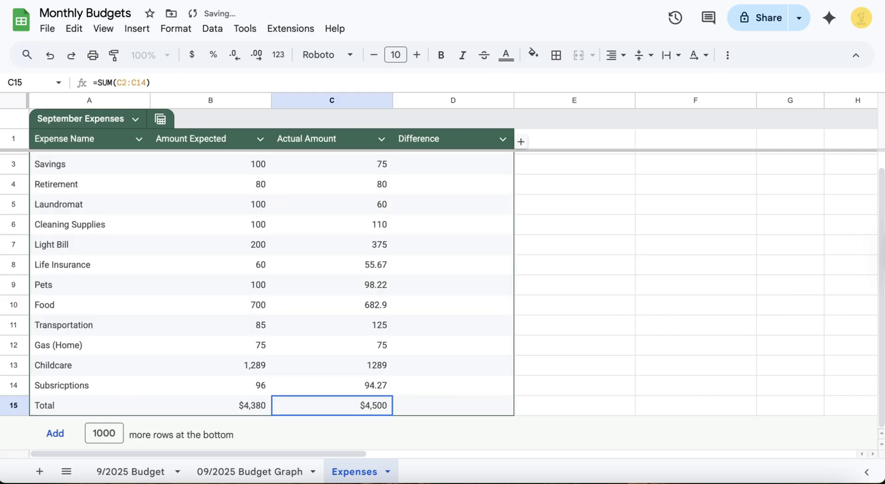
- Calculate the Difference for Rent in D2 with the formula =MINUS(B2,C2)
click(453, 165)
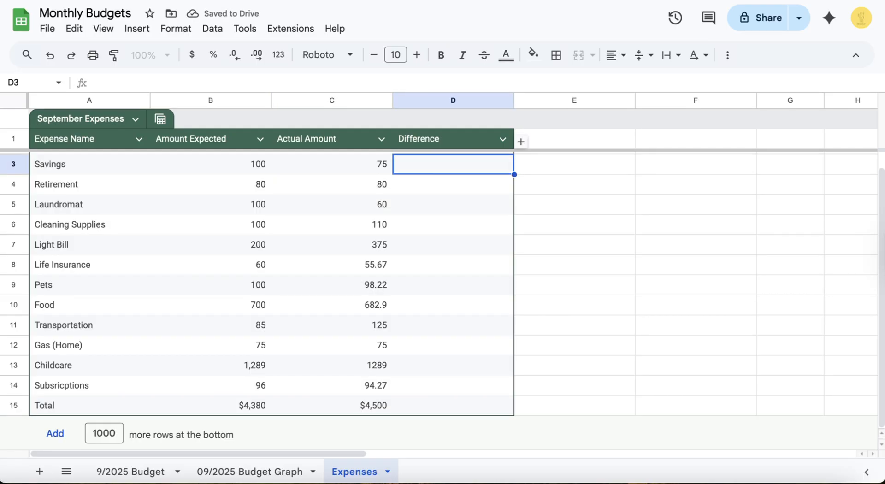
scroll(443, 295, up, 1)
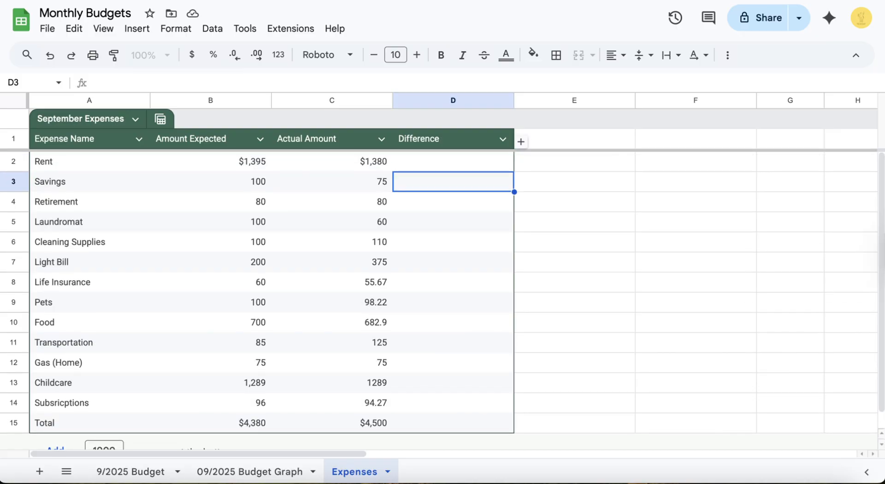
click(453, 161)
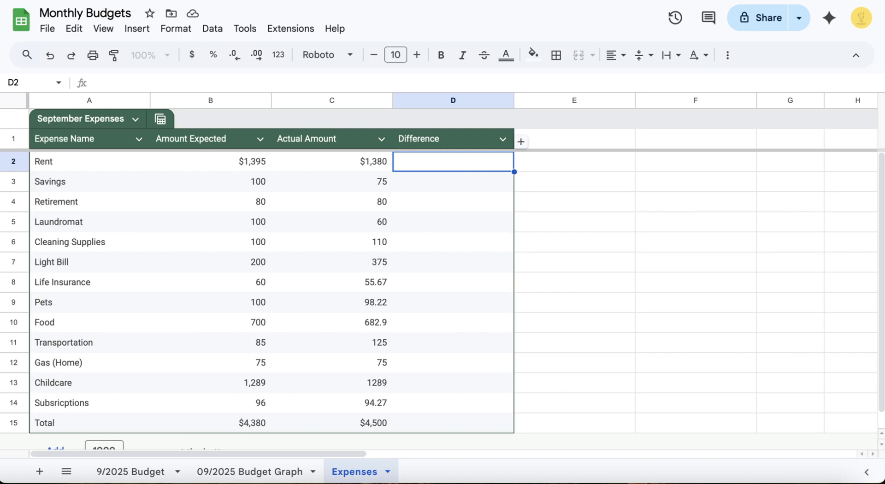
text(=Mi)
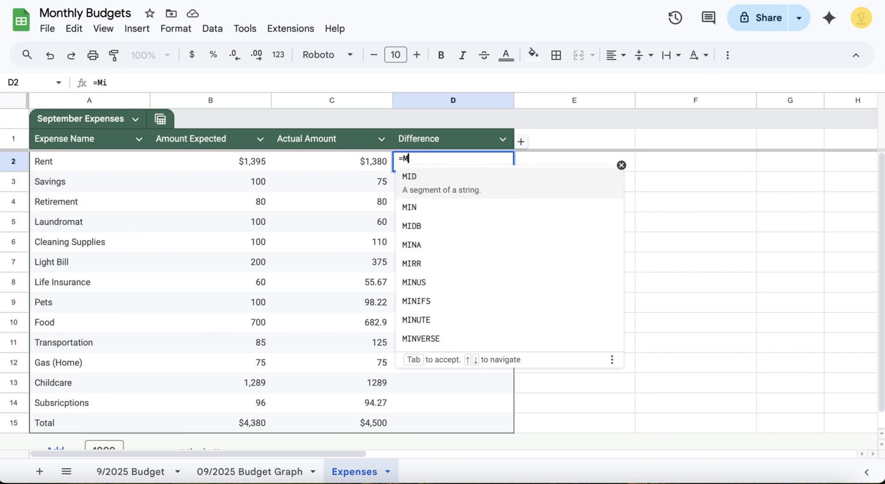
text(NUS)
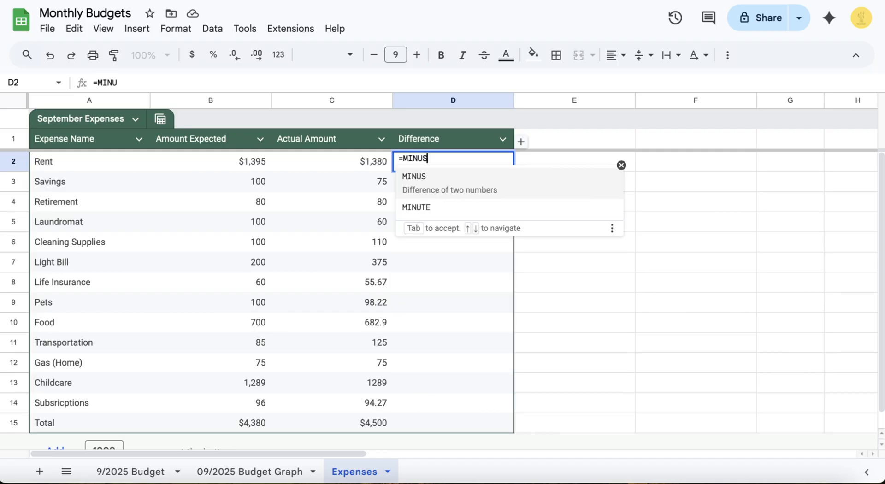
text(()
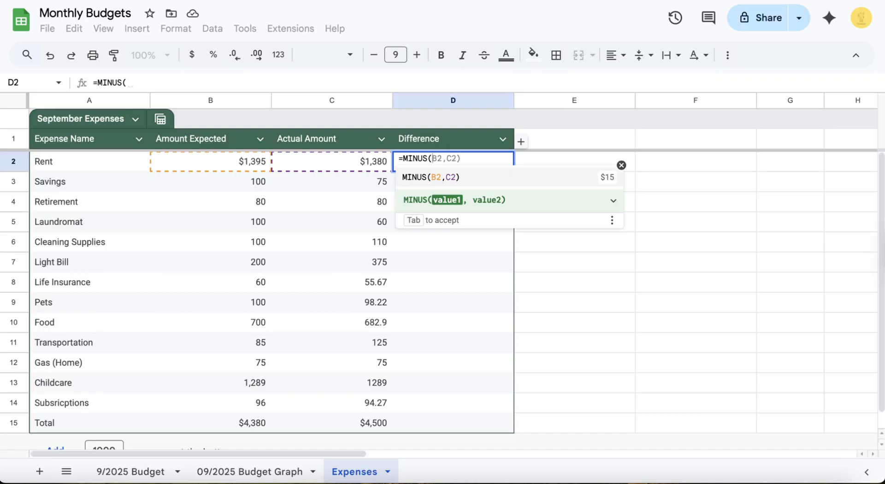
key(Tab)
key(Return)
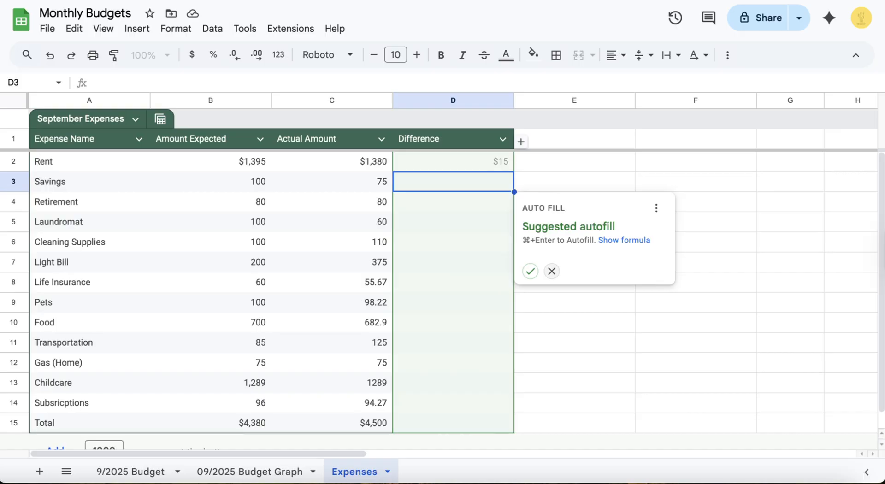
key(super+Return)
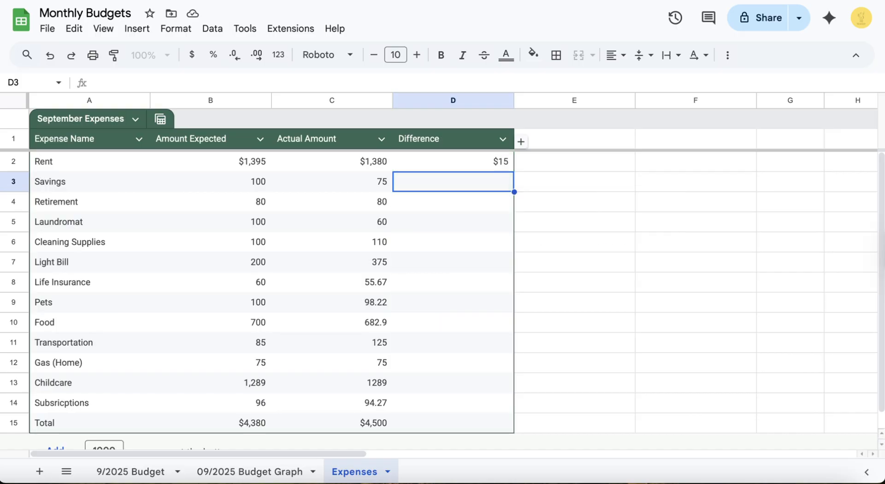
- Calculate the Difference for Savings in D3 with the formula =MINUS(B3,C3)
text(=Mi)
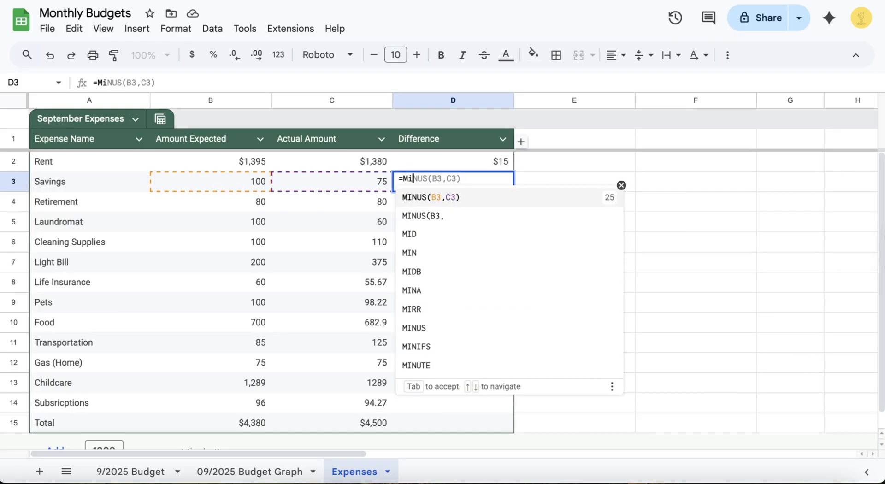
key(Tab)
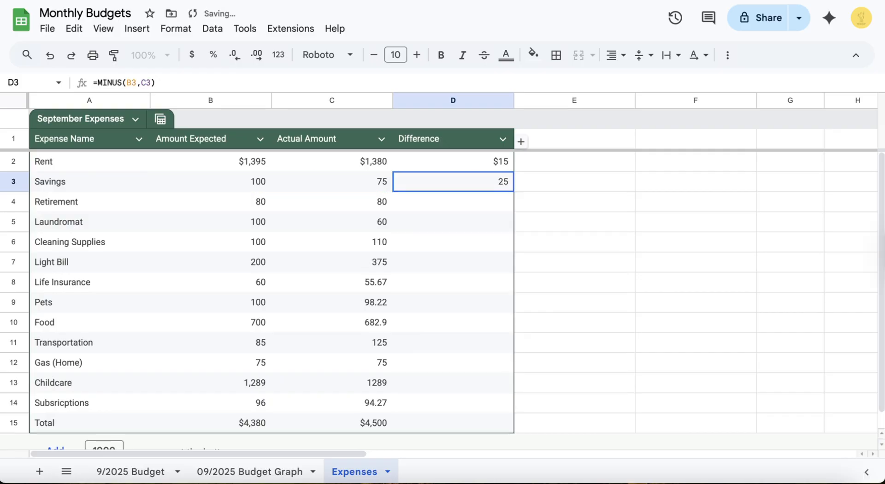
key(Return)
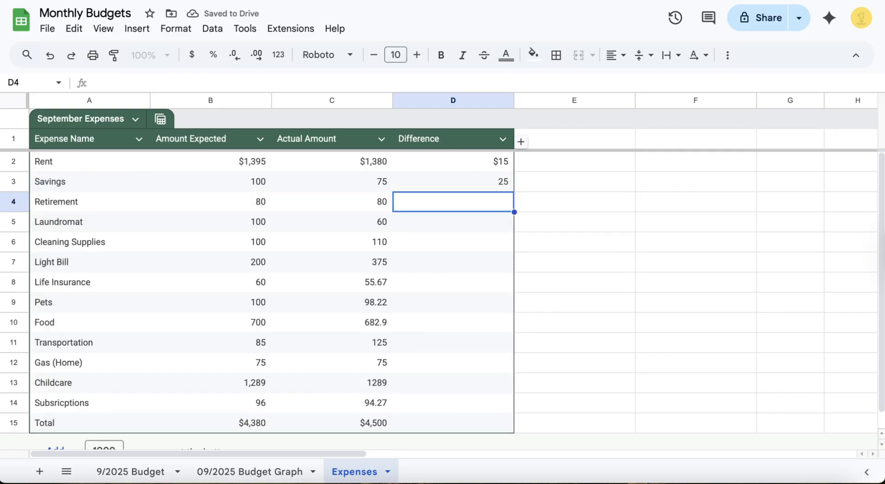
- Calculate the Difference for Retirement in D4 with the formula =MINUS(B4,C4)
text(=MI)
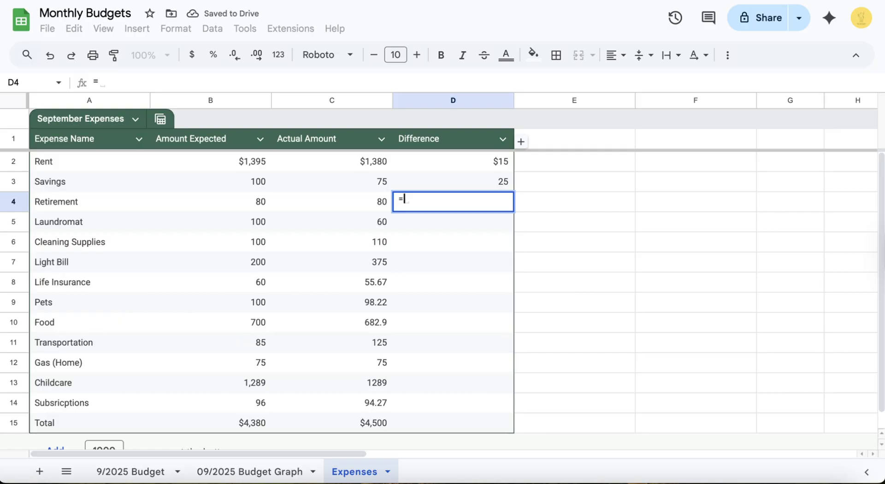
key(BackSpace)
text(I)
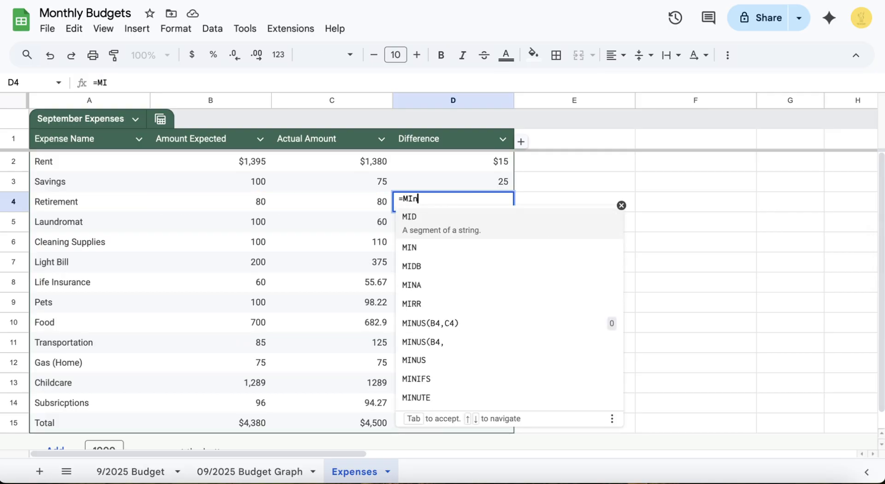
text(N)
key(BackSpace)
text(NU)
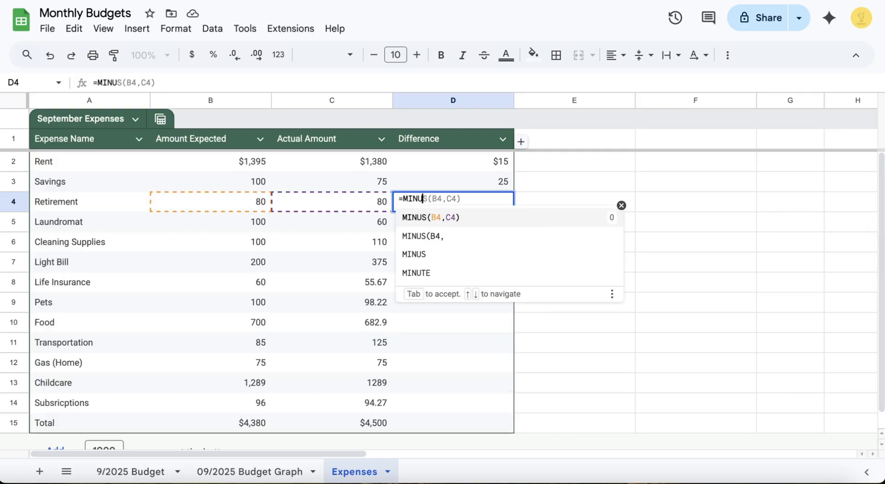
key(Tab)
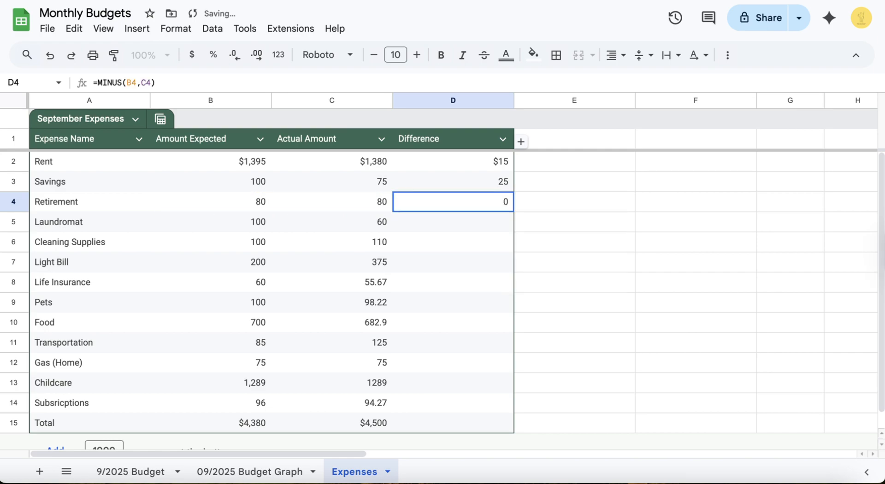
- Calculate the Differences for Laundromat and Cleaning Supplies with =MINUS(B5,C5) in D5 and =MINUS(B6,C6) in D6
key(Down)
text(=Min)
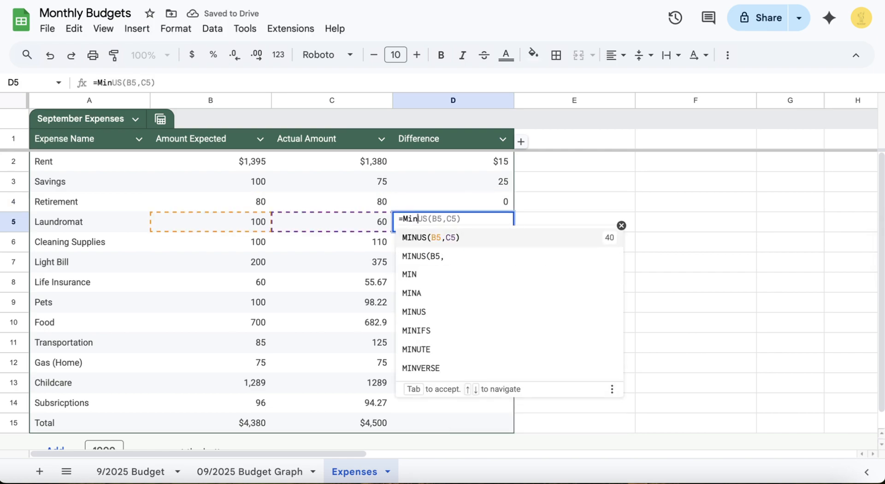
key(Tab)
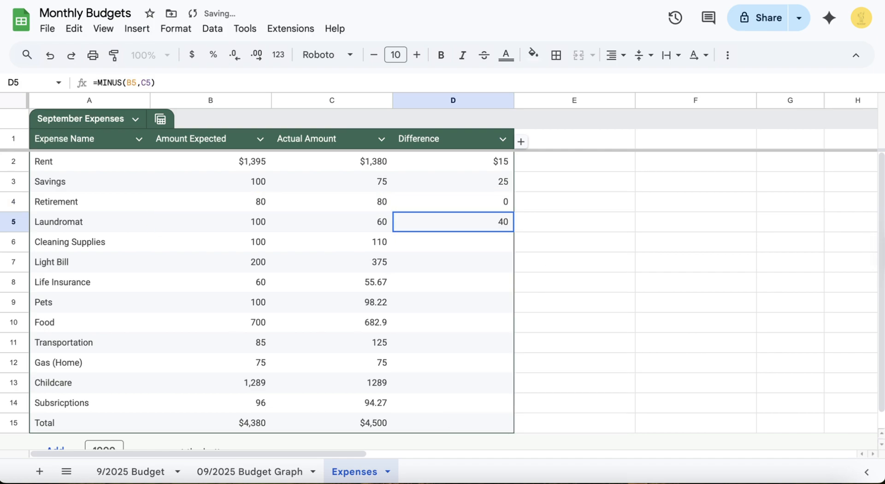
key(Down)
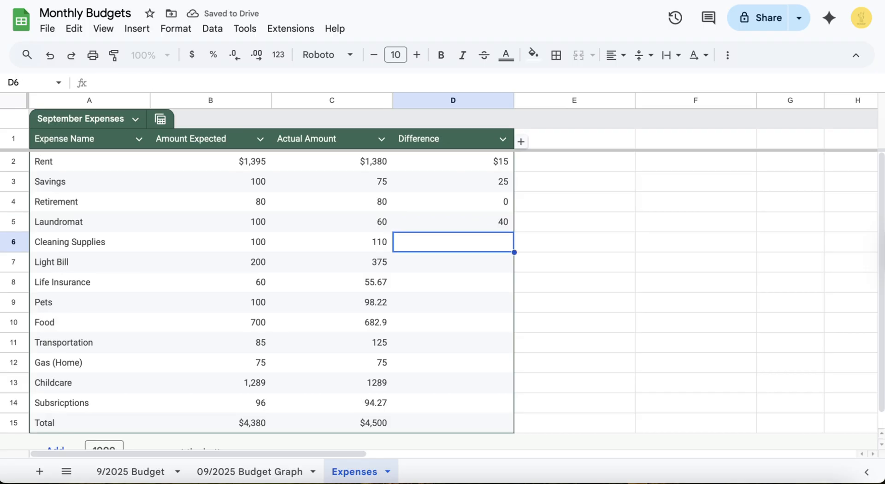
text(=Min)
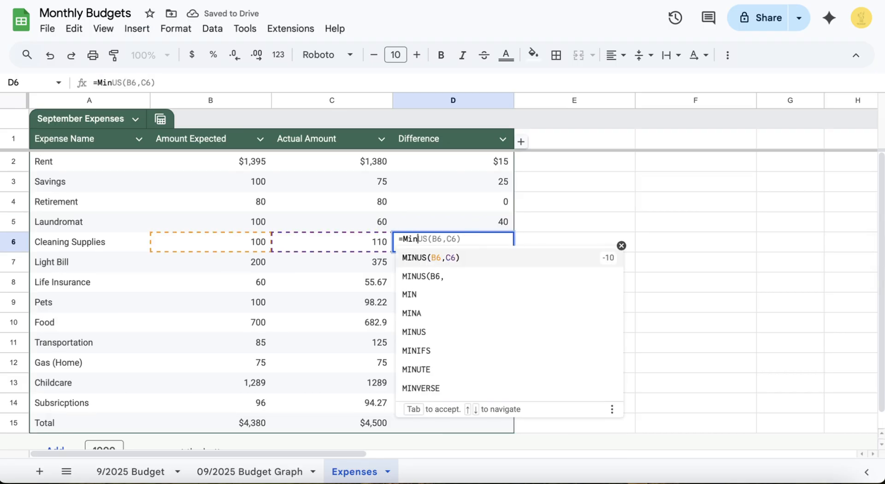
key(Tab)
- Calculate the Differences for Light Bill and Life Insurance with =MINUS(B7,C7) in D7 and =MINUS(B8,C8) in D8
key(Down)
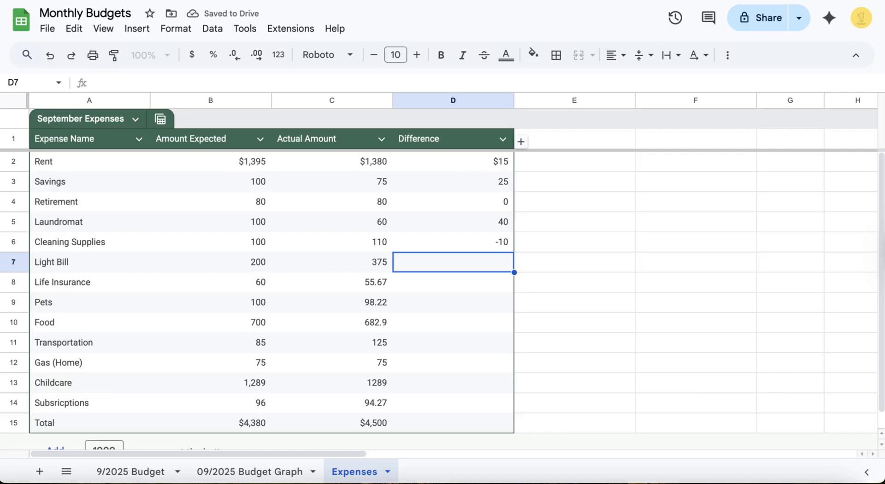
text(=Min)
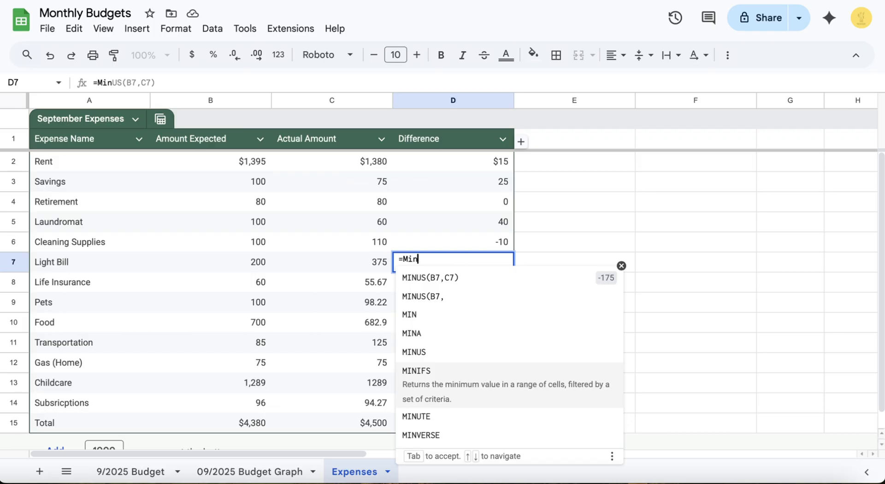
key(Tab)
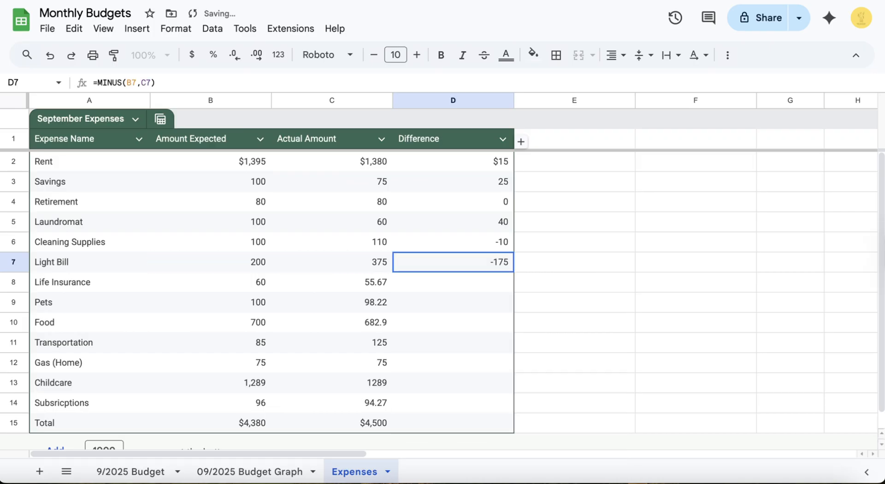
key(Down)
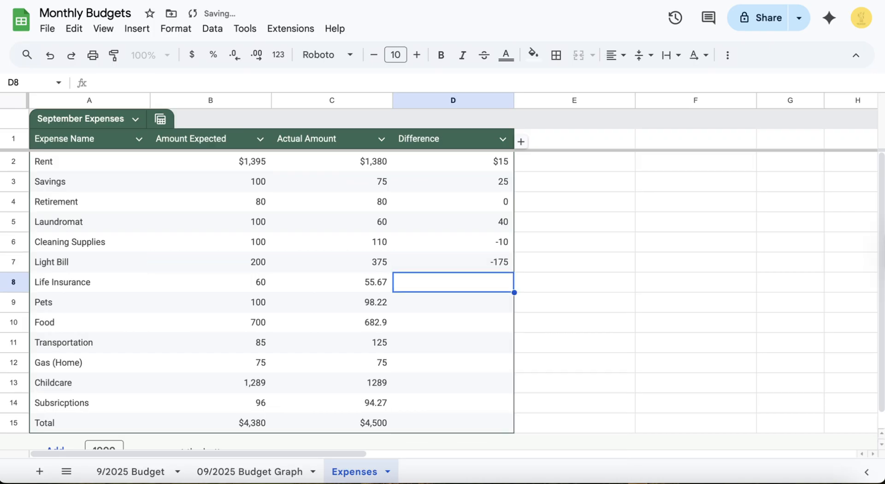
text(=Mi)
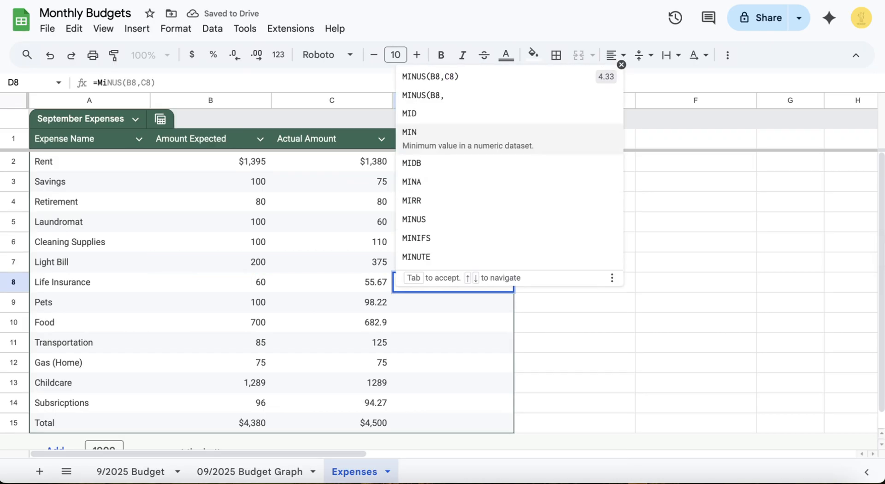
key(Tab)
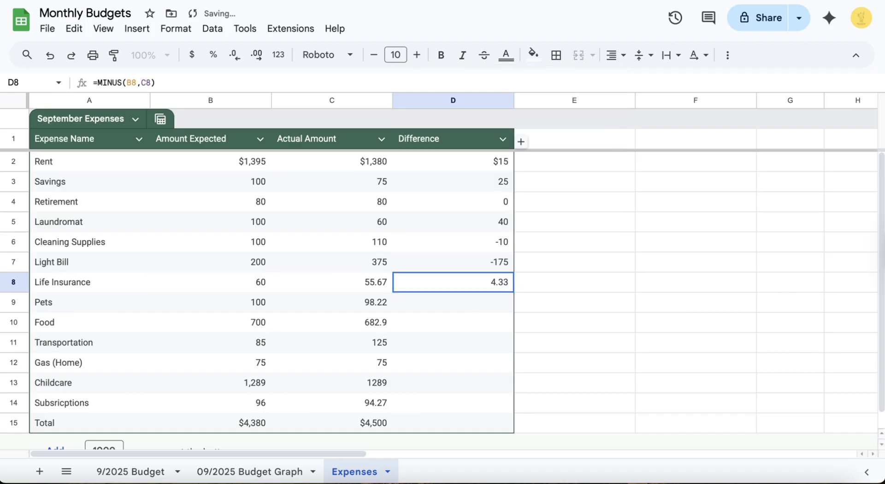
- Calculate the Differences for Pets and Food with =MINUS(B9,C9) in D9 and =MINUS(B10,C10) in D10
key(Down)
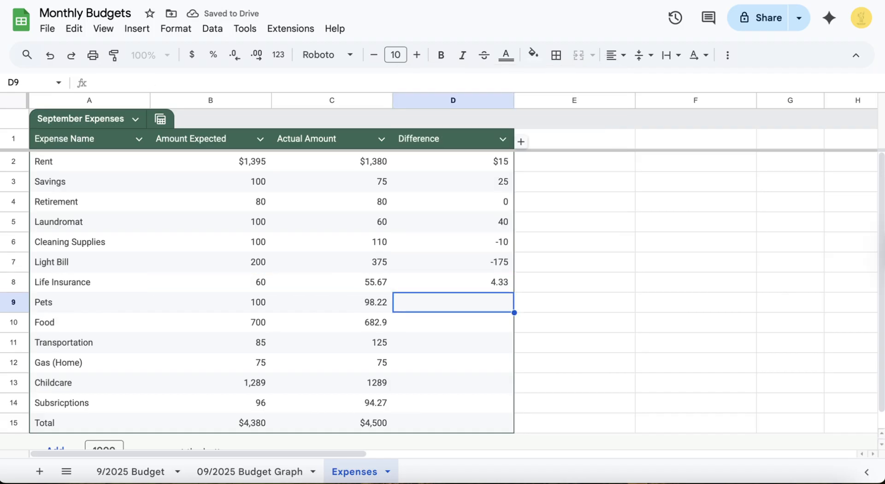
text(=Mi)
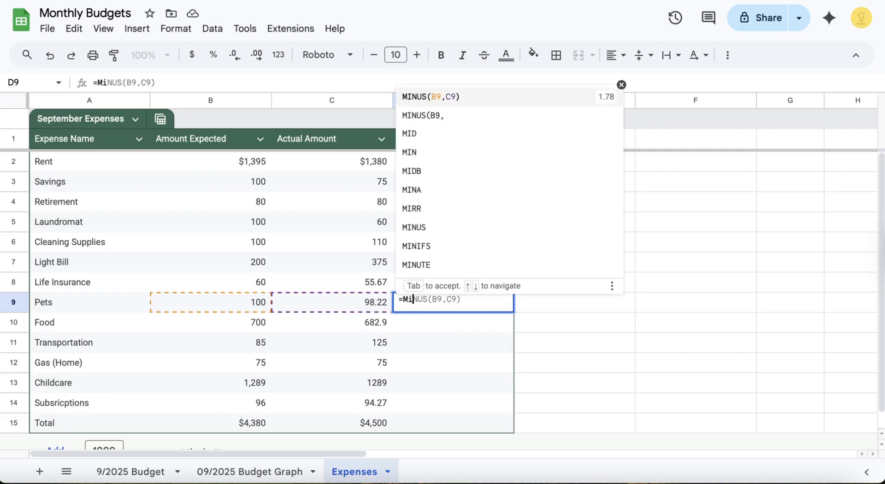
key(Tab)
key(Down)
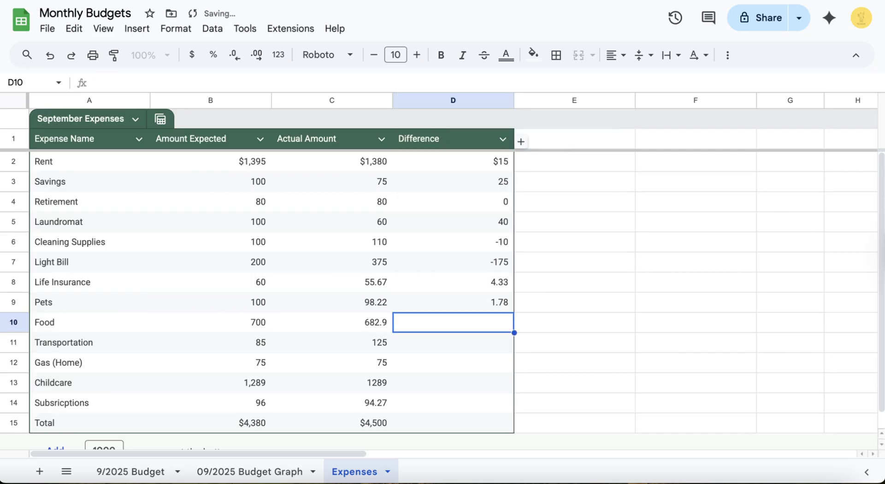
text(=Min)
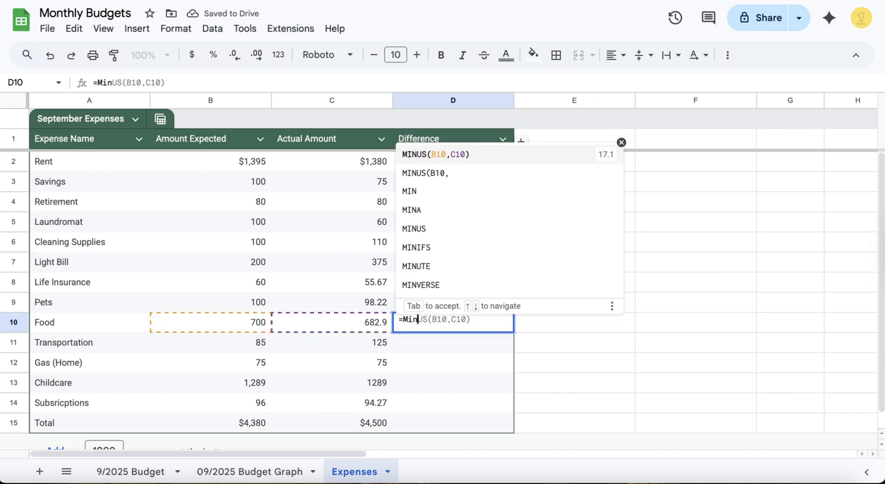
key(Tab)
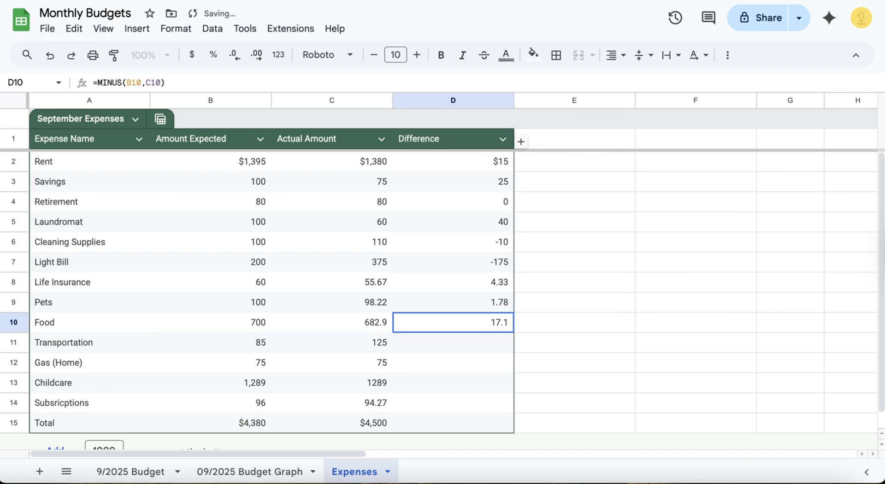
- Calculate the Differences for Transportation and Gas (Home) with =MINUS(B11,C11) in D11 and =MINUS(B12,C12) in D12
key(Down)
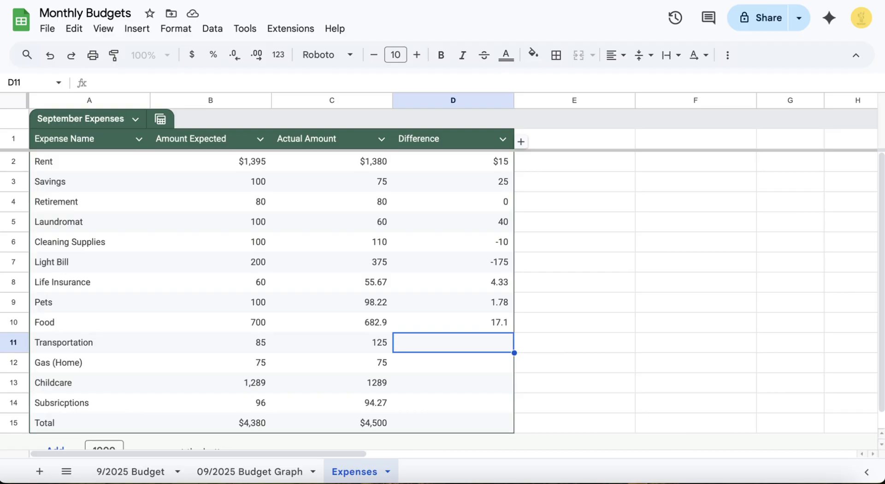
text(=Mi)
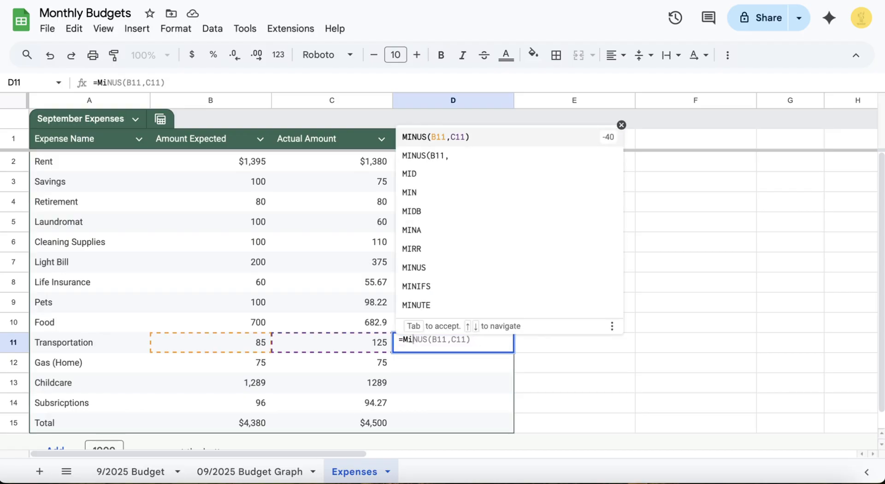
key(Tab)
key(Return)
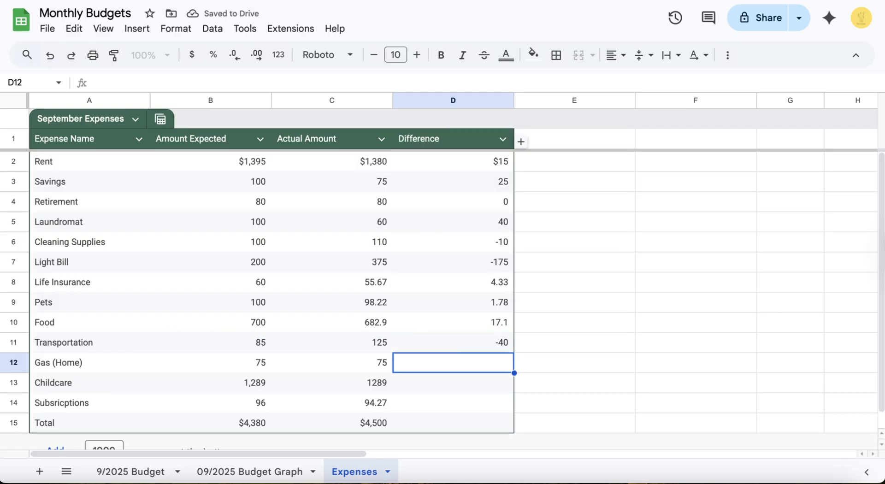
text(=MI)
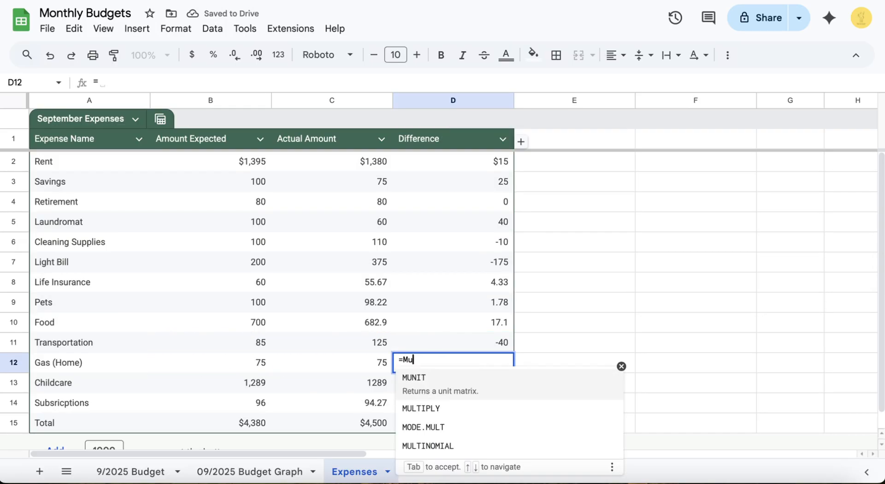
text(nu)
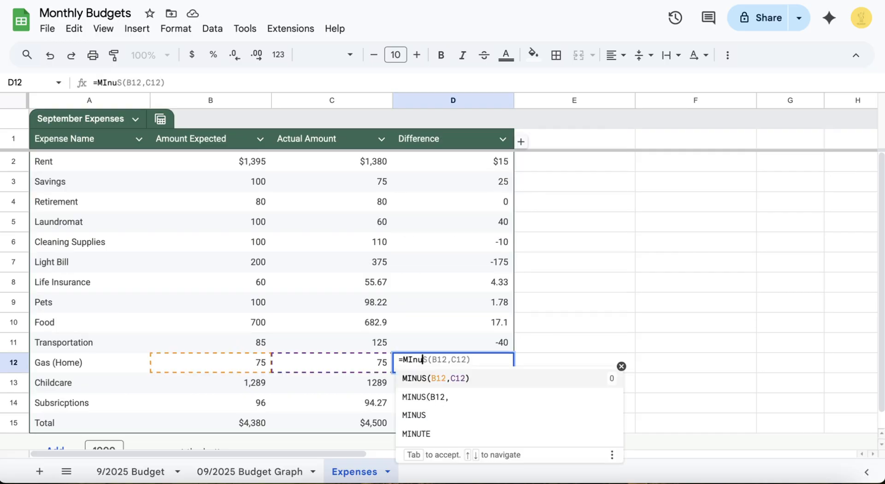
key(Tab)
- Calculate the Difference for Childcare in D13 with the formula =MINUS(B13,C13)
key(Down)
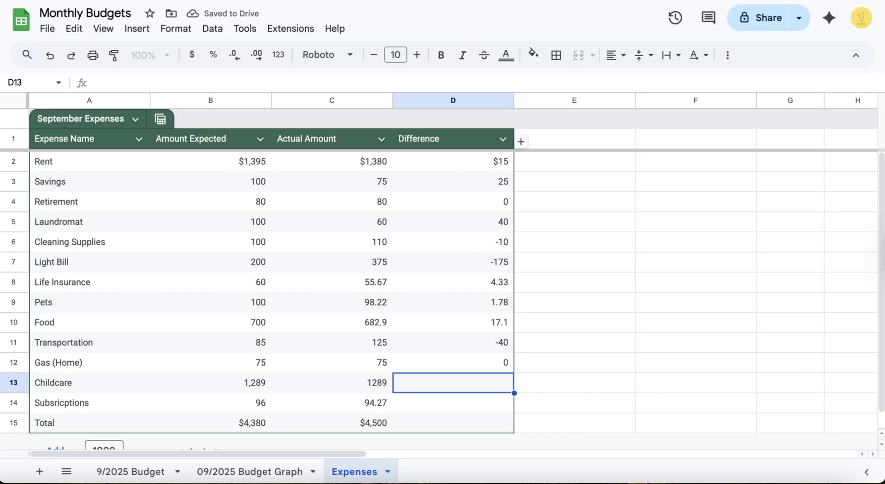
text(=)
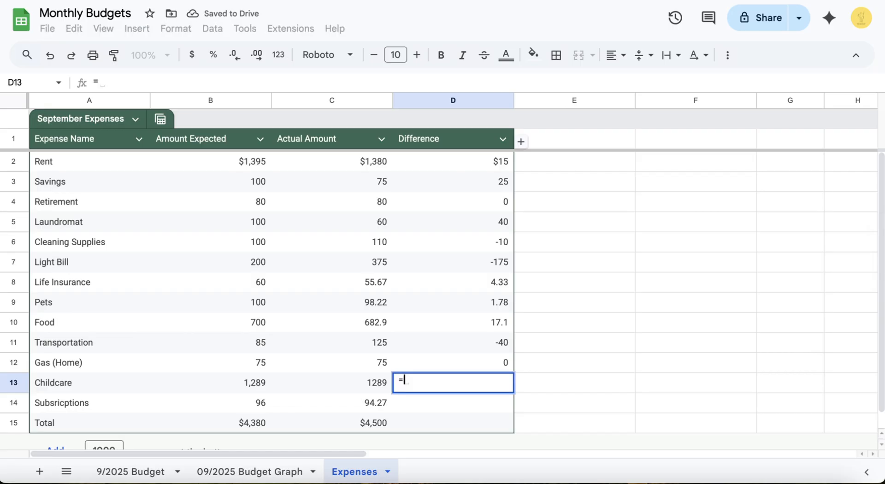
text(Mu)
key(BackSpace)
text(i)
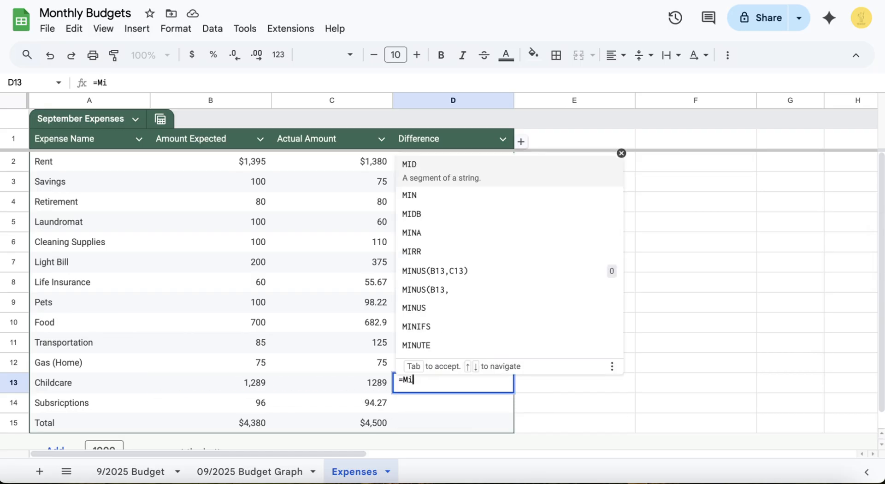
key(BackSpace)
text(Insu)
key(Down)
key(Down)
key(Up)
key(Up)
key(Tab)
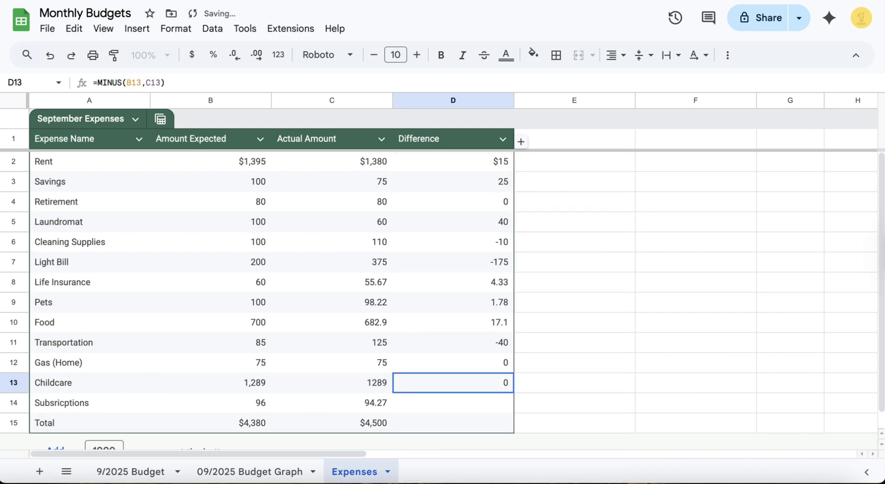
- Calculate the Difference for the subscriptions row in D14 with the formula =MINUS(B14,C14)
click(453, 403)
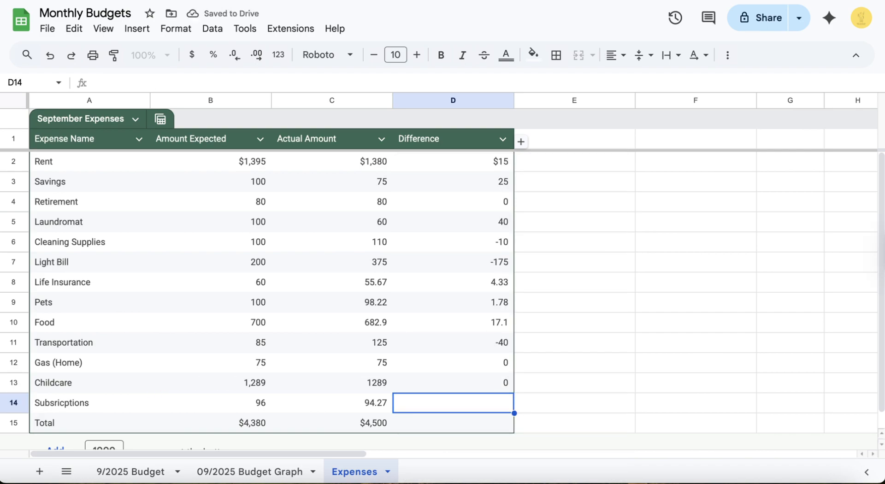
text(=Minu)
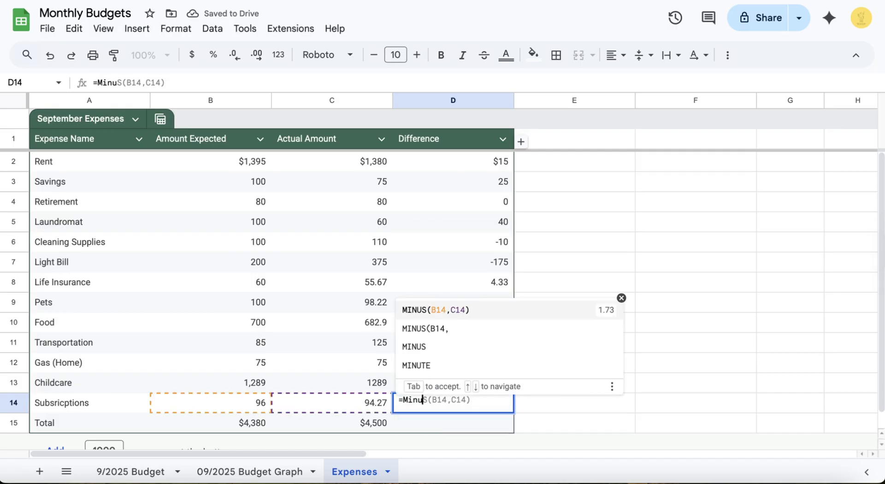
key(Down)
key(Up)
key(Tab)
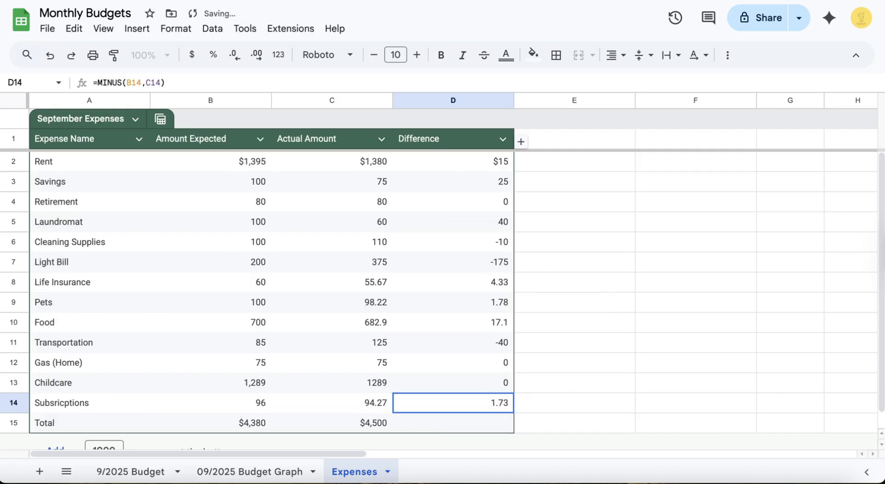
- Calculate the Difference for the Total row in D15 with the formula =Minus(B15,C15)
key(Return)
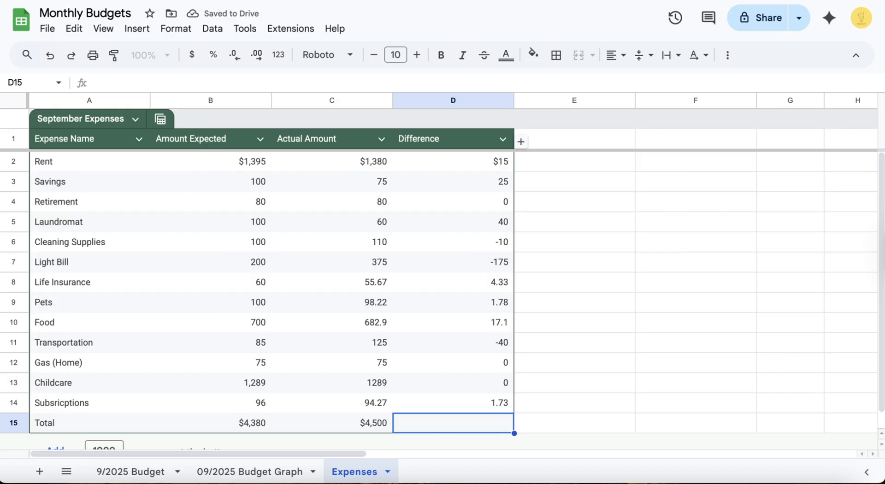
text(=Mi)
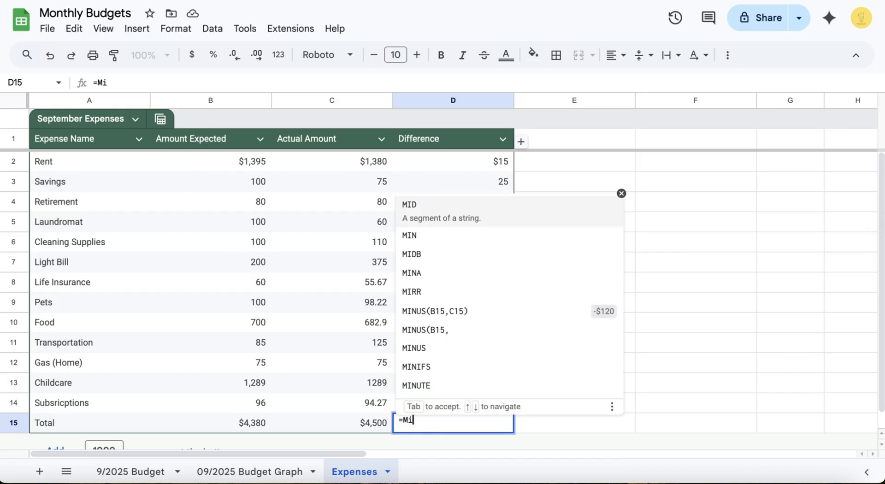
click(416, 340)
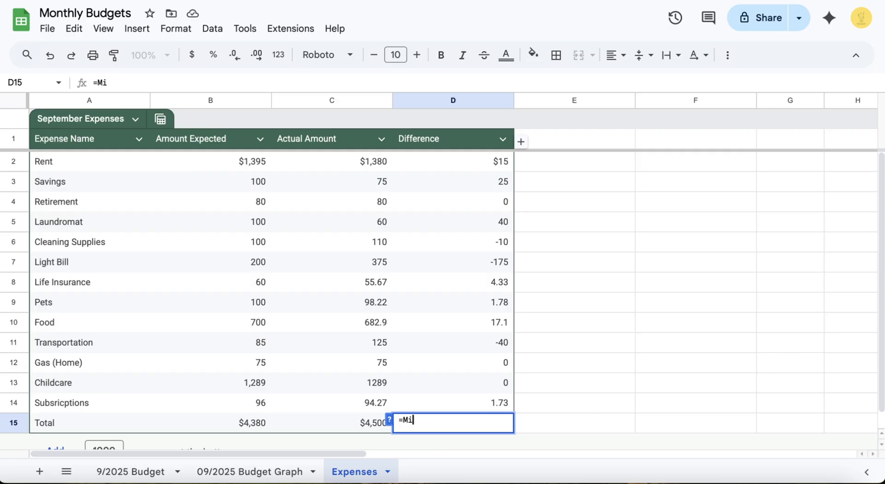
text(nus)
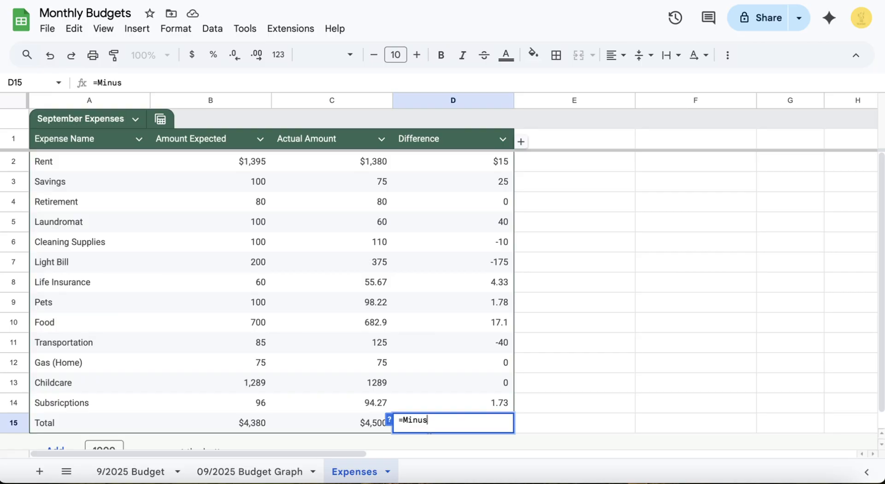
text(()
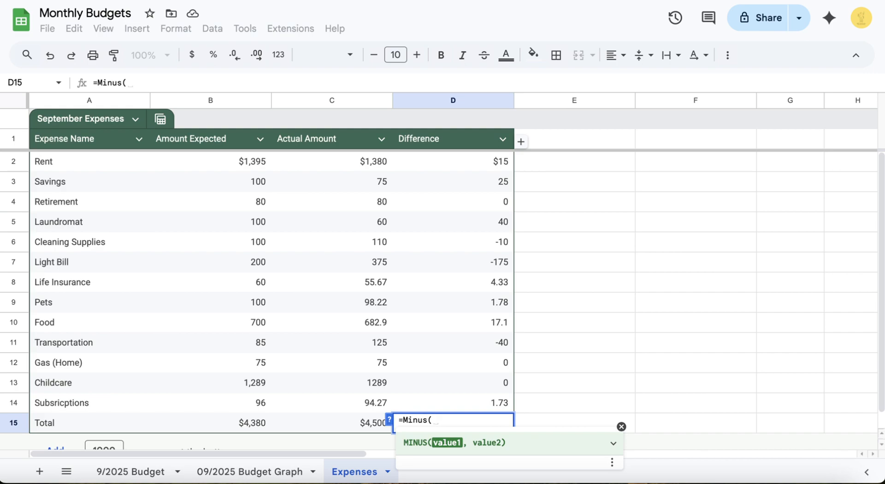
text(B)
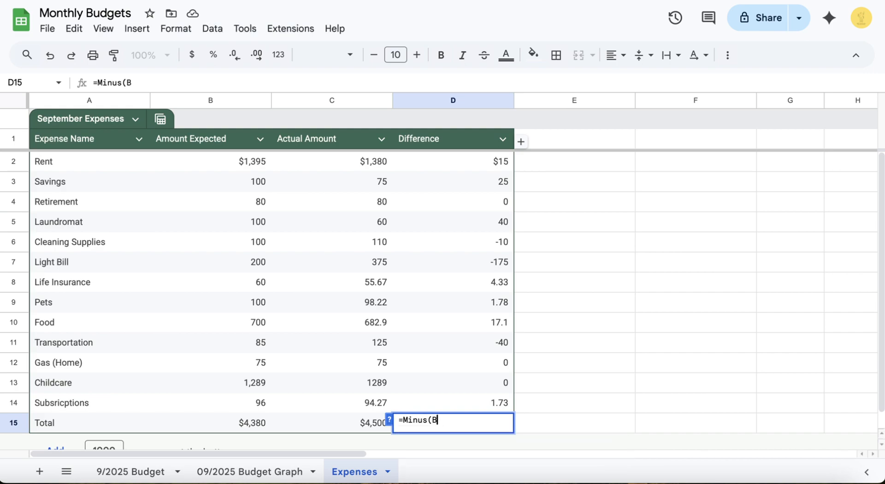
text(15)
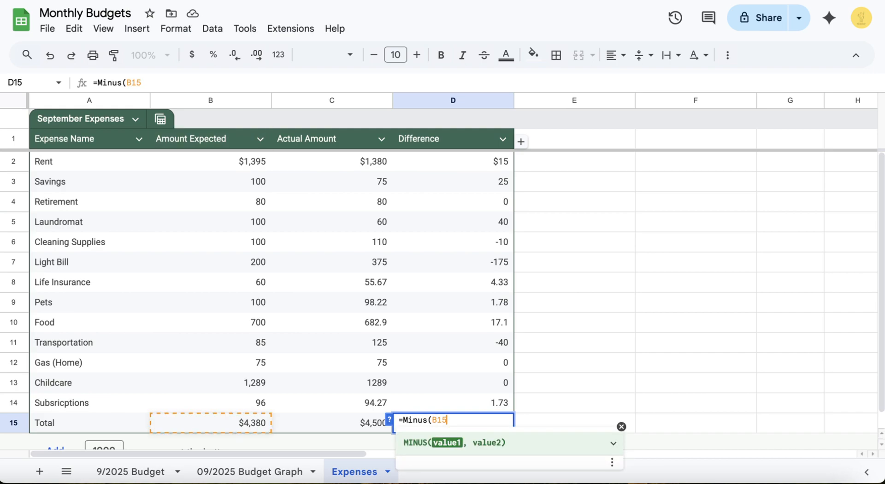
text(,)
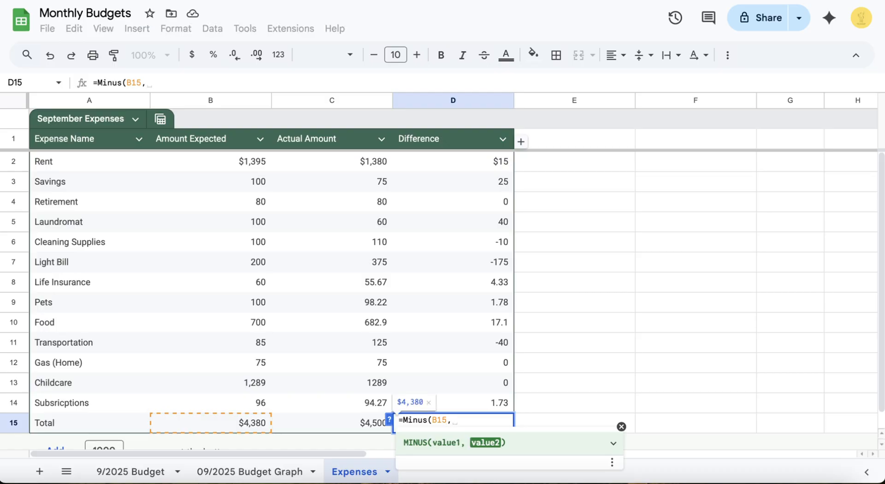
text(c15)
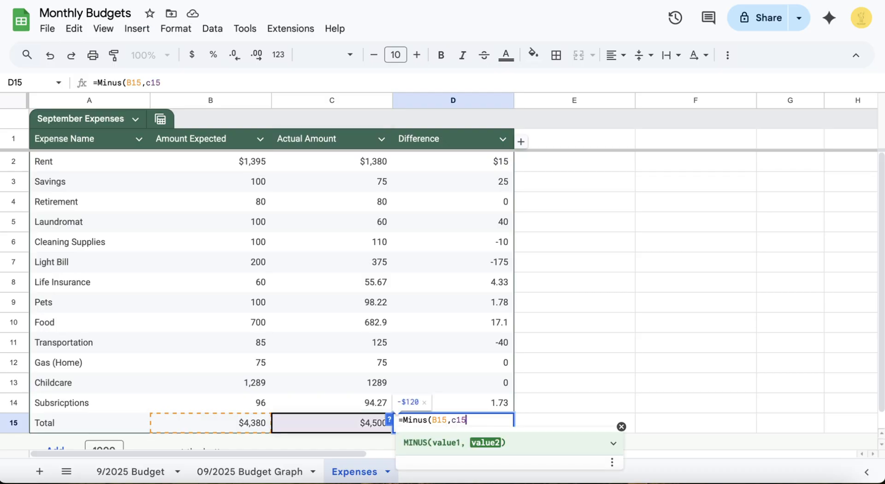
text())
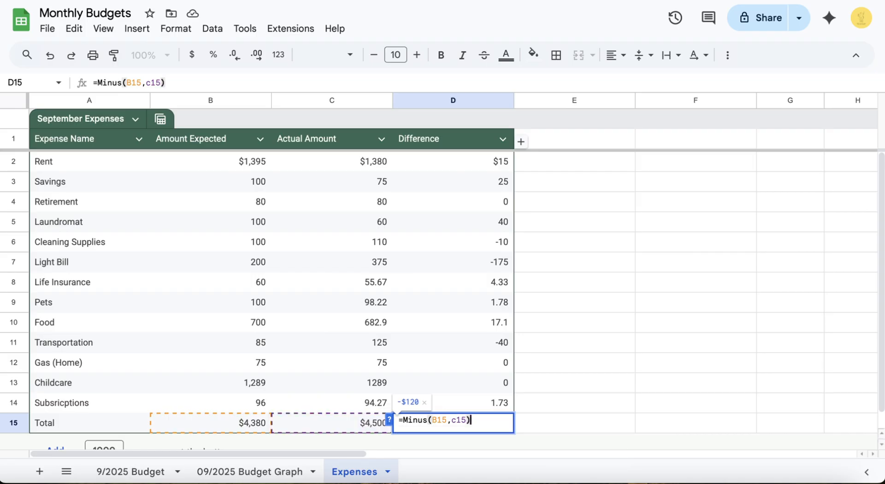
key(Return)
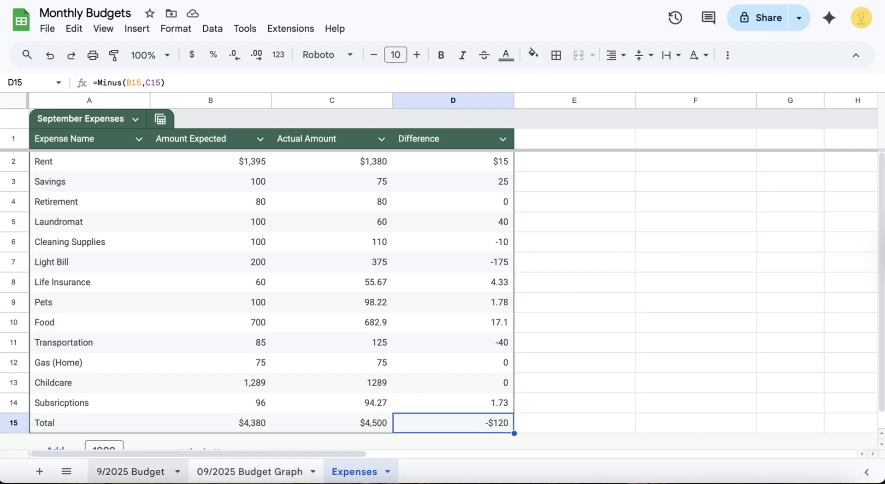
- Review the 9/2025 Budget income table and the 09/2025 Budget Graph, and return to the Expenses sheet
click(131, 471)
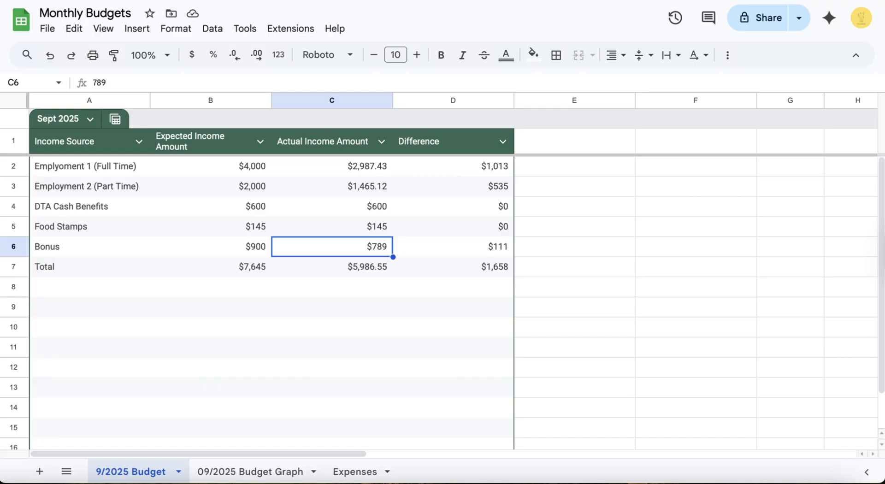
click(355, 471)
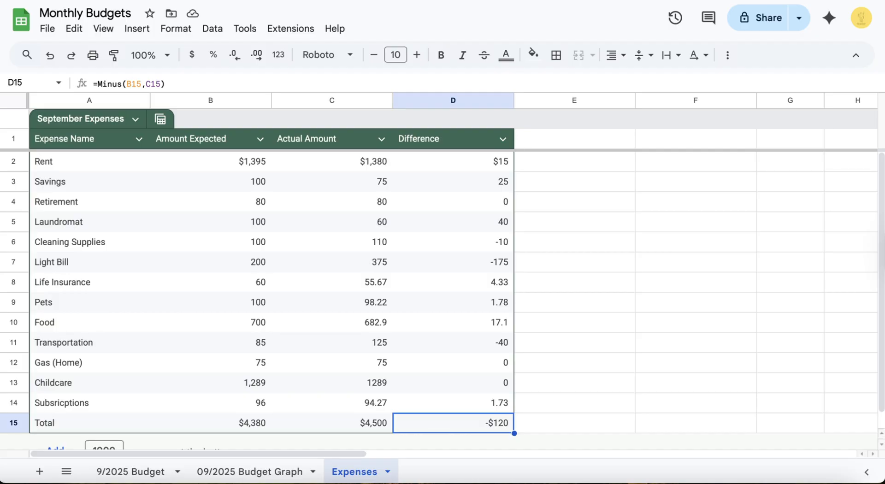
click(249, 471)
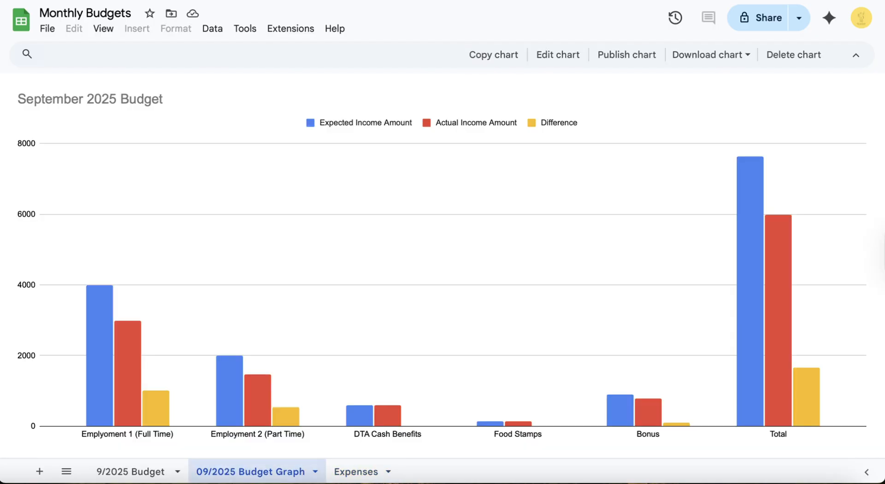
click(131, 471)
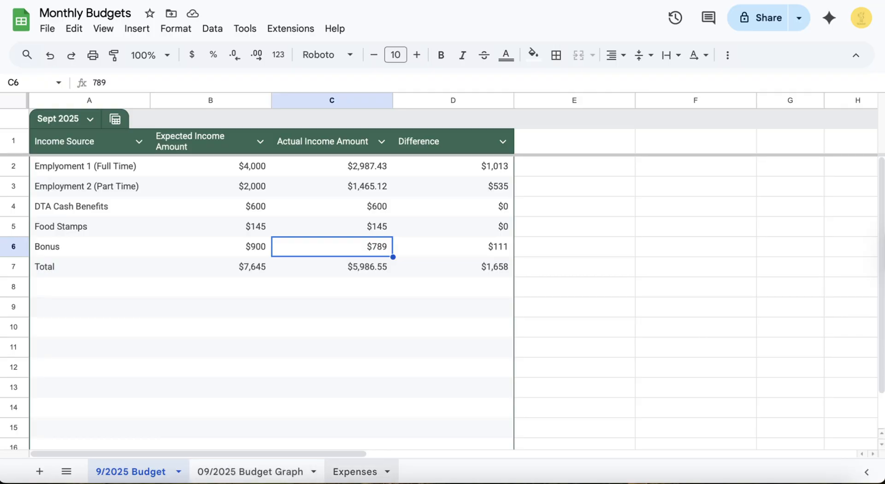
click(355, 472)
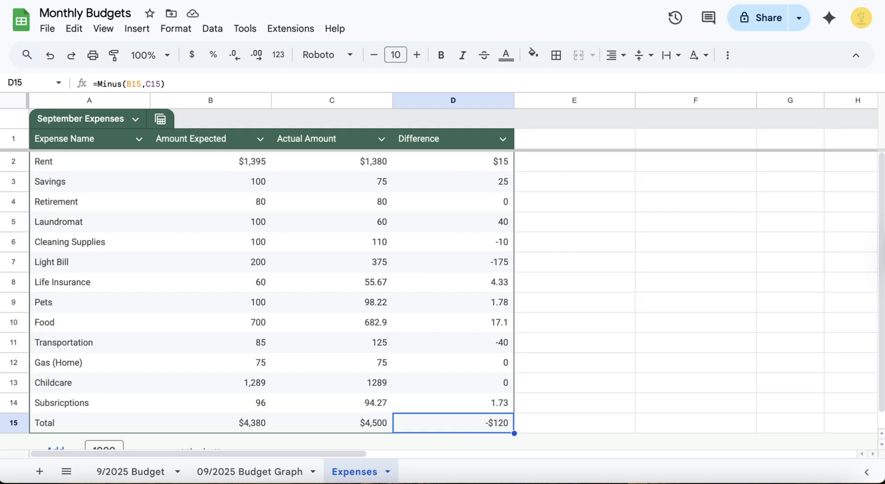
- Insert a chart from the whole September Expenses table, A1:D15
drag(88, 138, 454, 422)
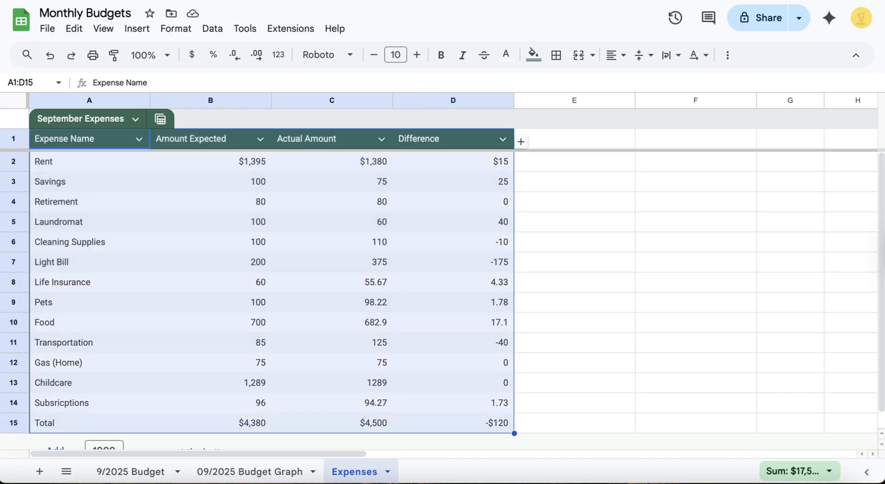
click(136, 29)
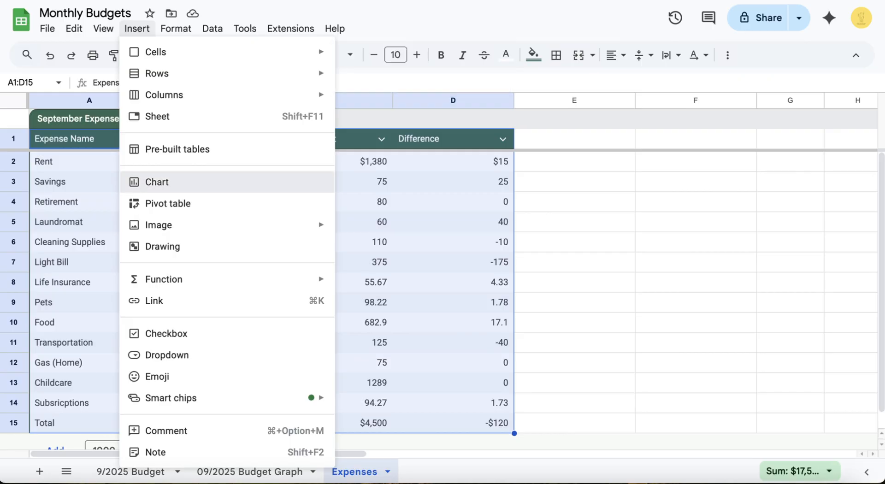
click(157, 181)
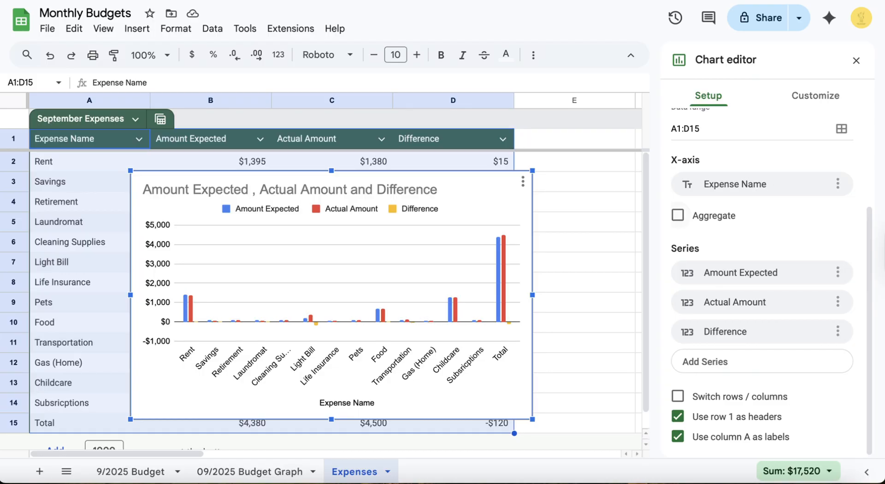
- Change the chart title to "September Expenses" and close the chart editor
click(815, 95)
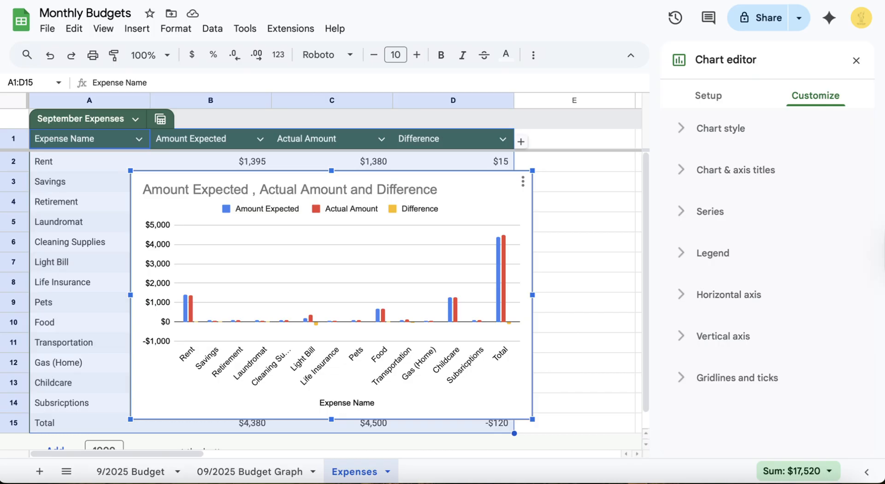
click(735, 170)
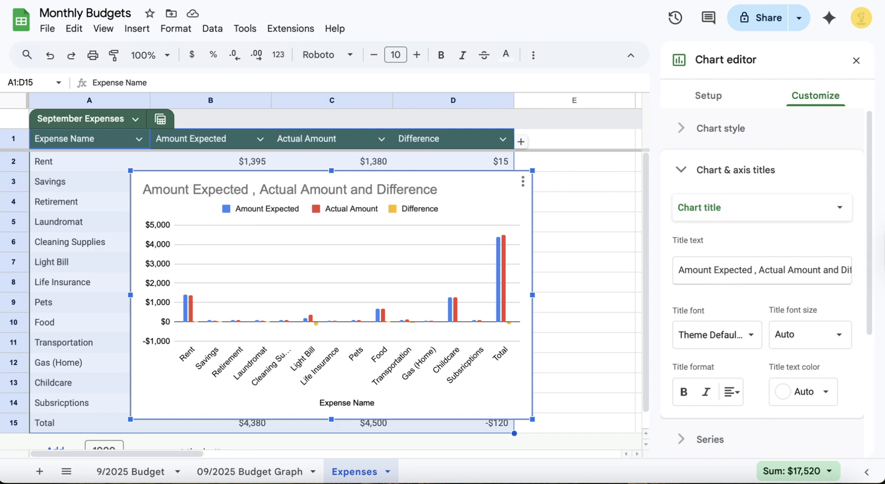
drag(679, 271, 852, 272)
key(BackSpace)
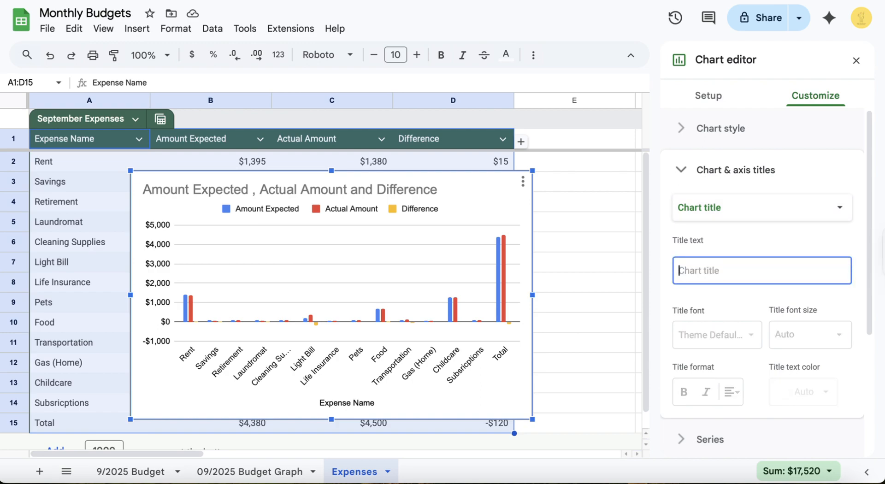
text(E)
key(BackSpace)
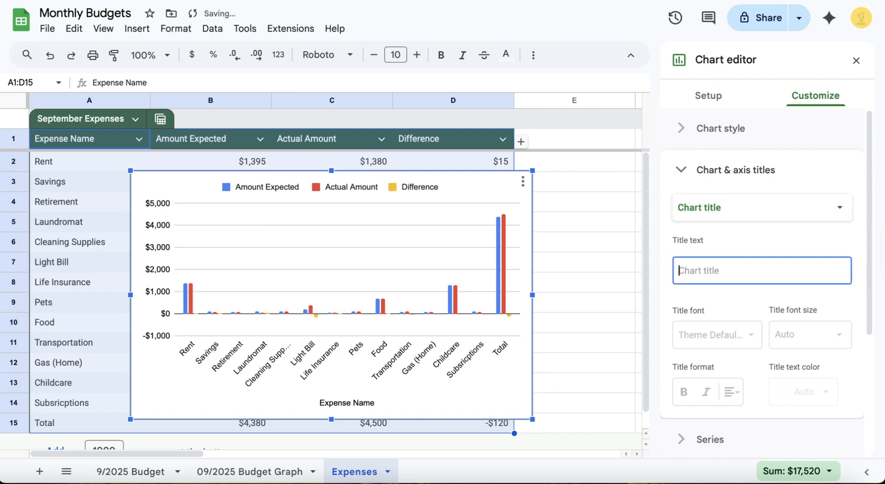
text(September)
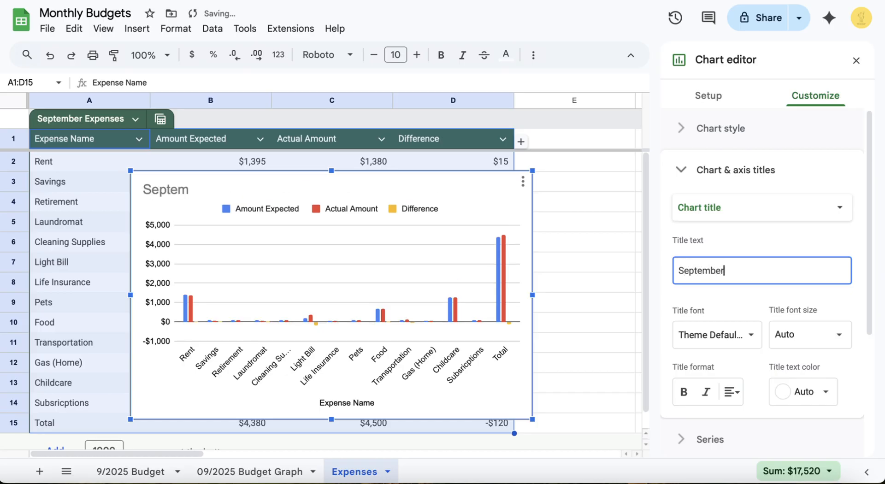
text( Expenses)
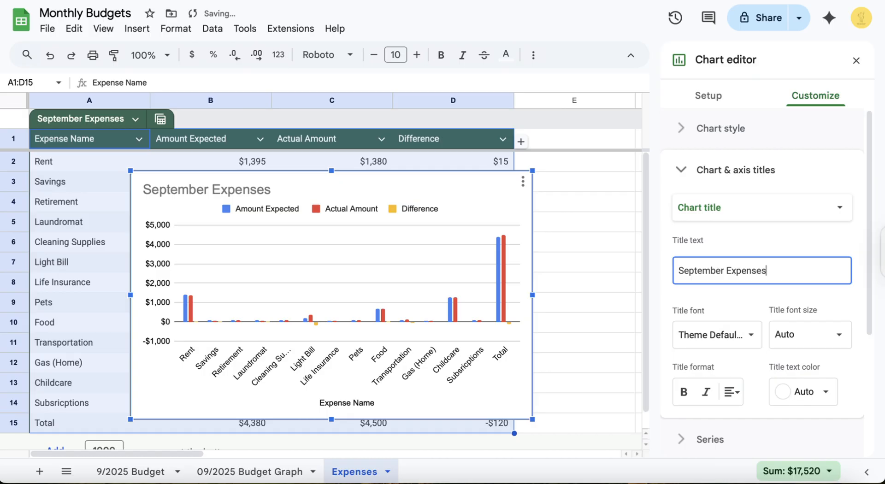
key(Return)
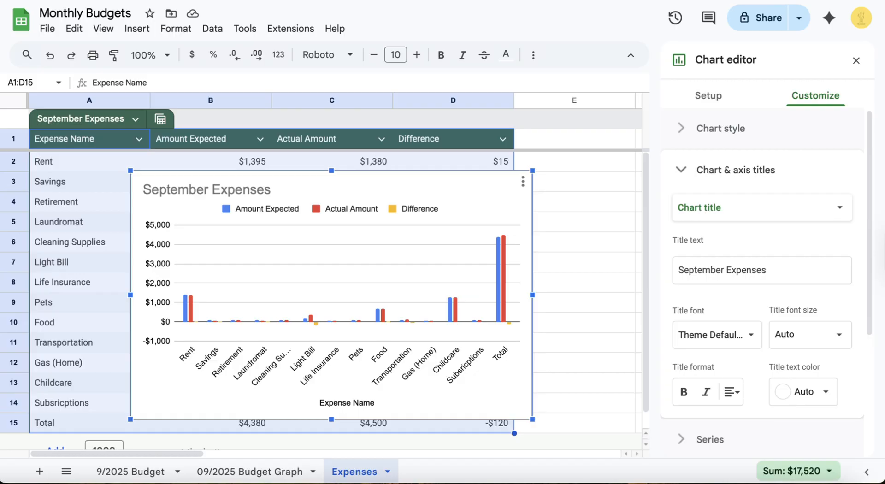
click(856, 60)
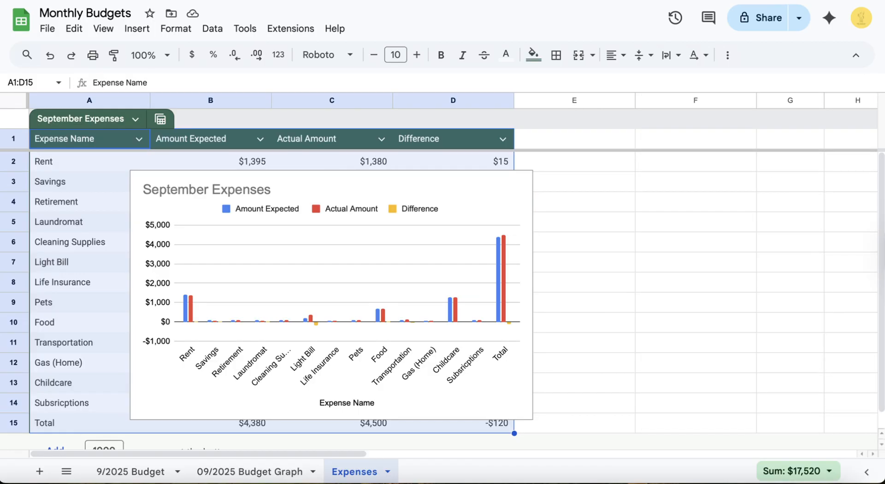
- Move the September Expenses chart to its own sheet
click(507, 189)
click(523, 182)
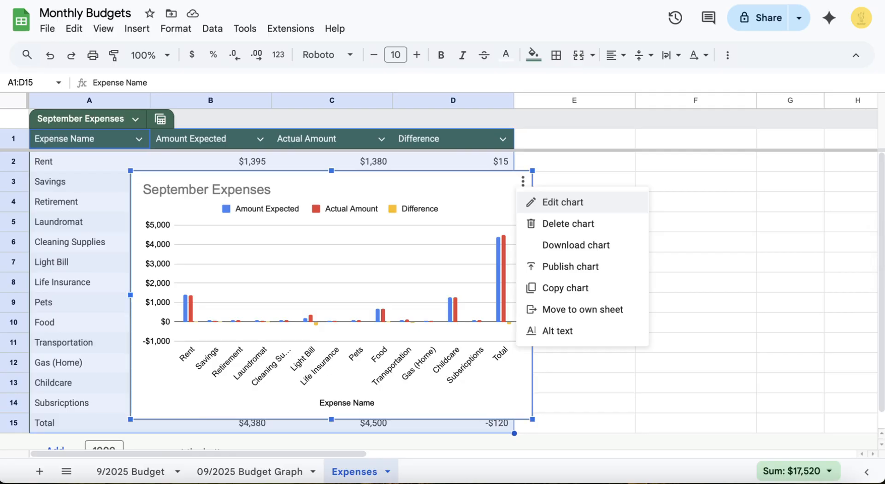
click(583, 309)
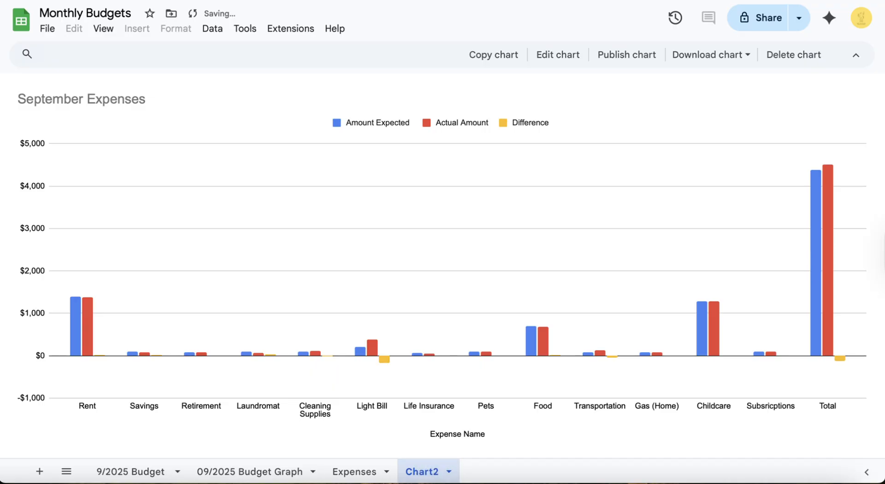
- Rename the new chart sheet as "September Expenses Chart"
double_click(423, 471)
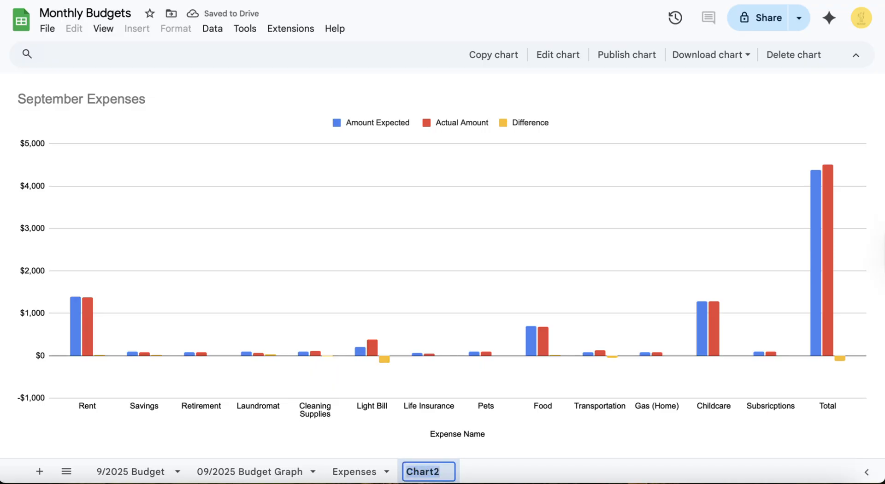
text(Spet)
key(BackSpace)
key(BackSpace)
key(BackSpace)
text(eptember )
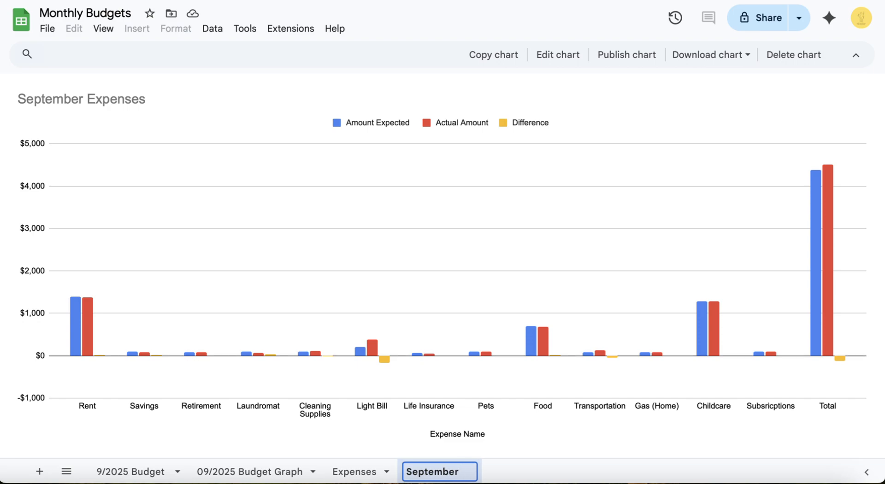
text(Expens)
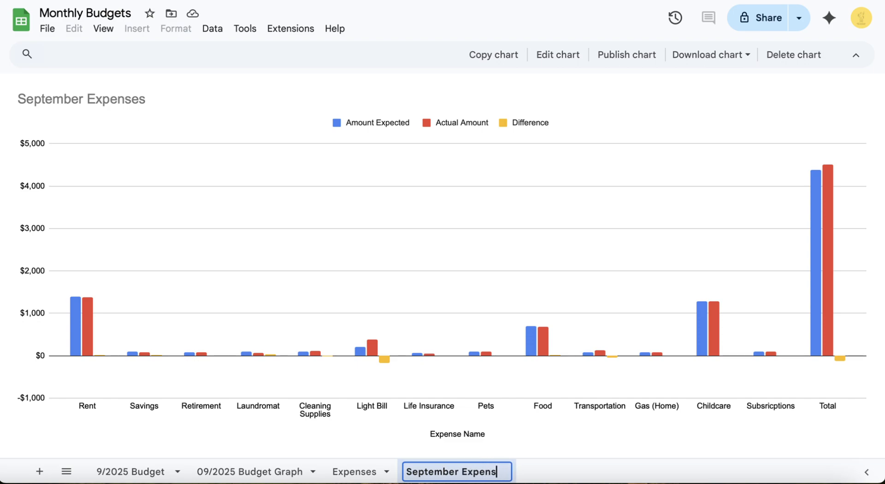
text(es Chart)
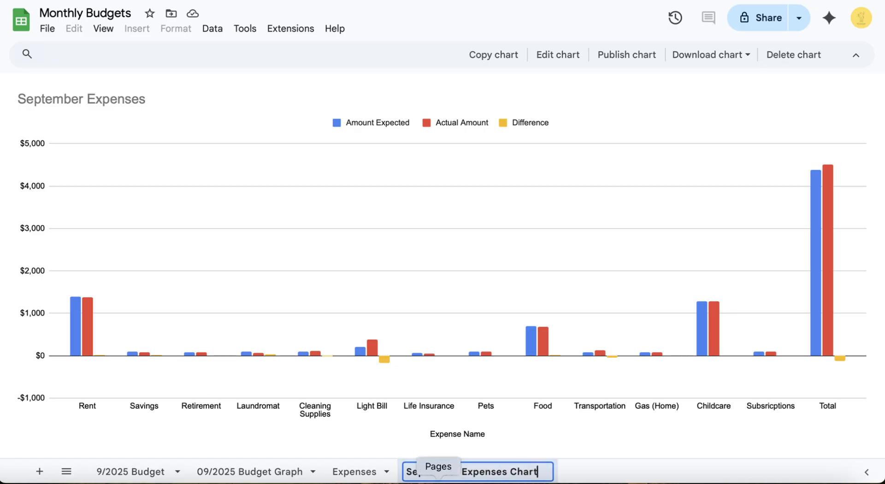
key(Return)
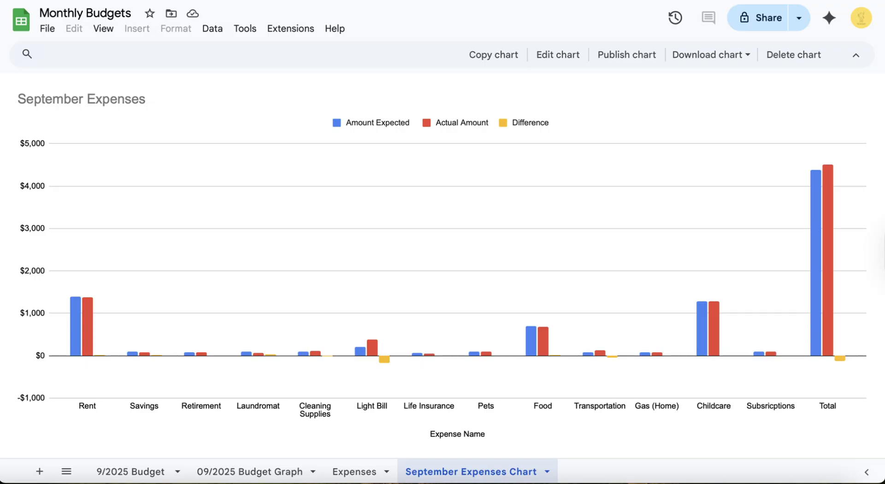
click(557, 54)
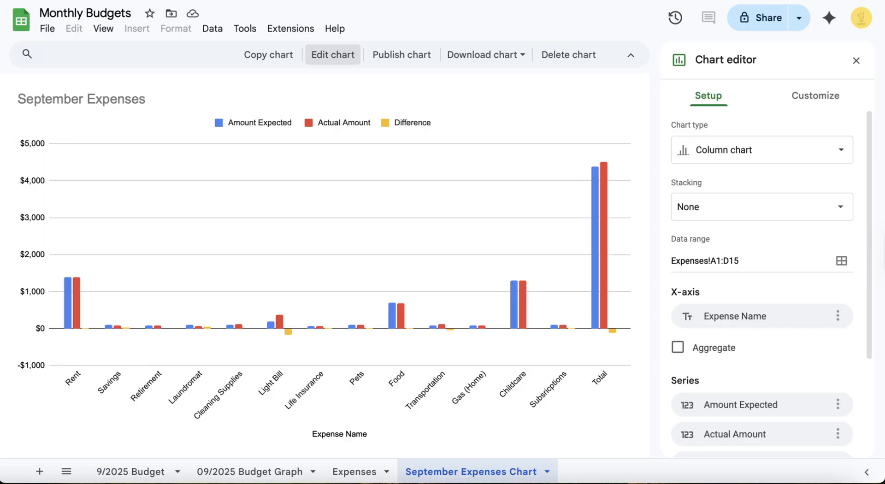
click(856, 60)
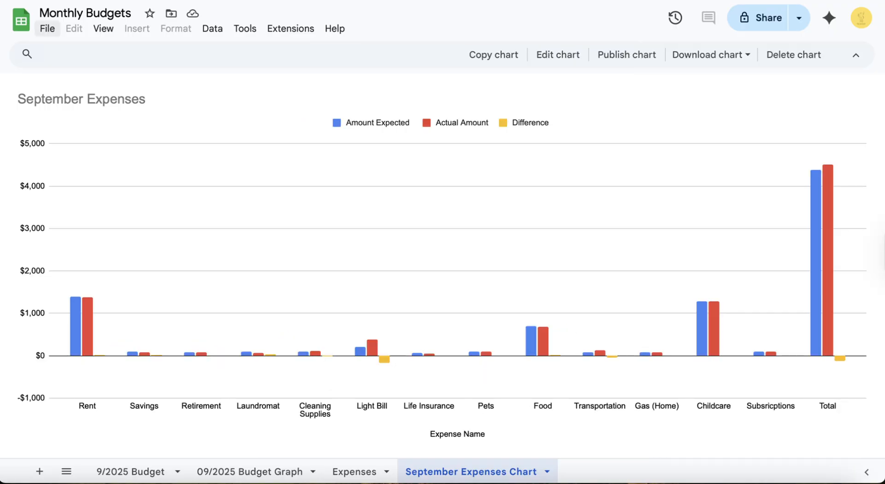
click(47, 28)
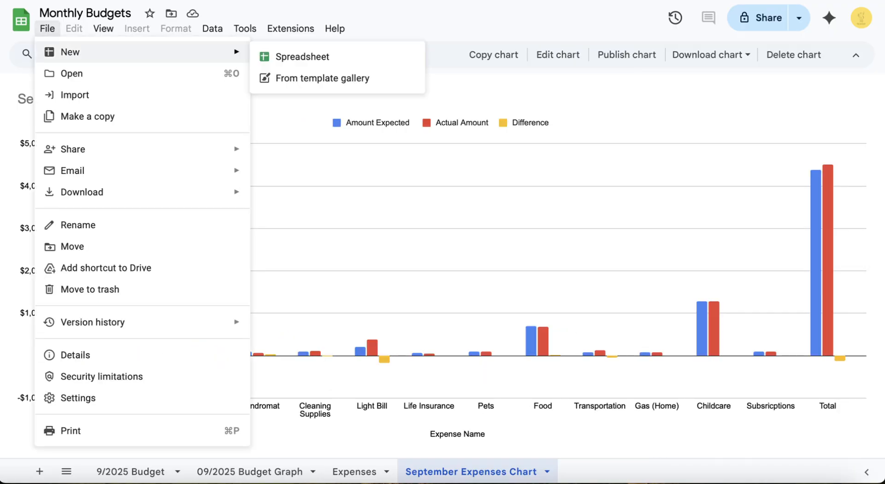
key(Escape)
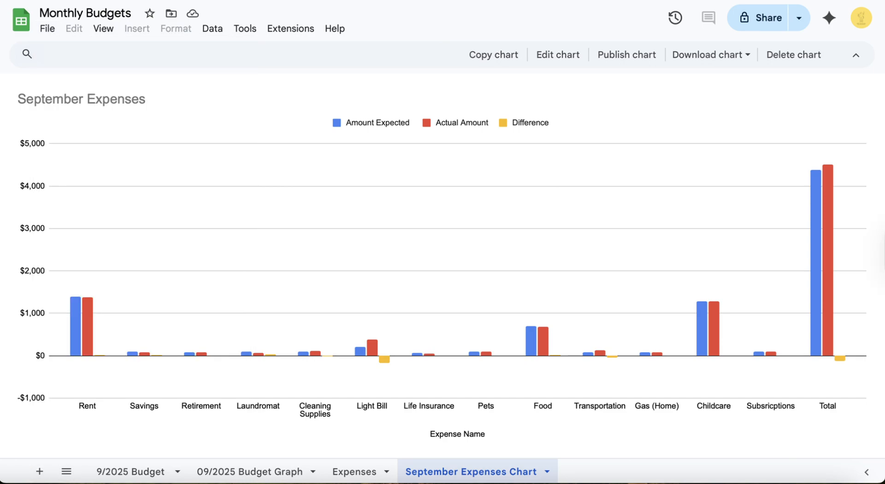
- Look through the Expenses sheet, the 09/2025 Budget Graph and the 9/2025 Budget sheet
click(354, 472)
click(251, 472)
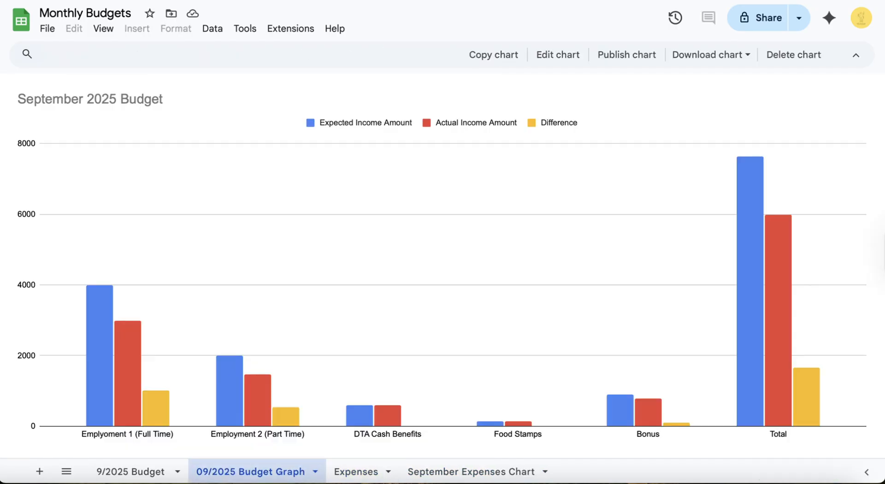
click(130, 472)
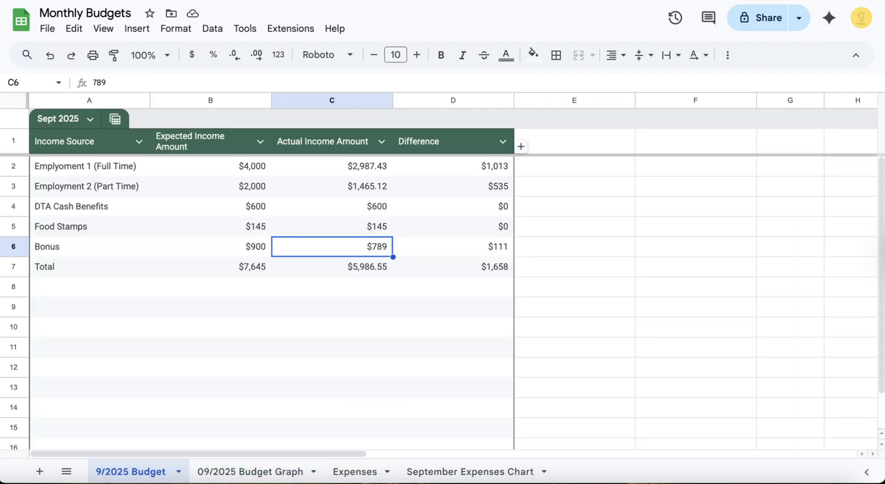